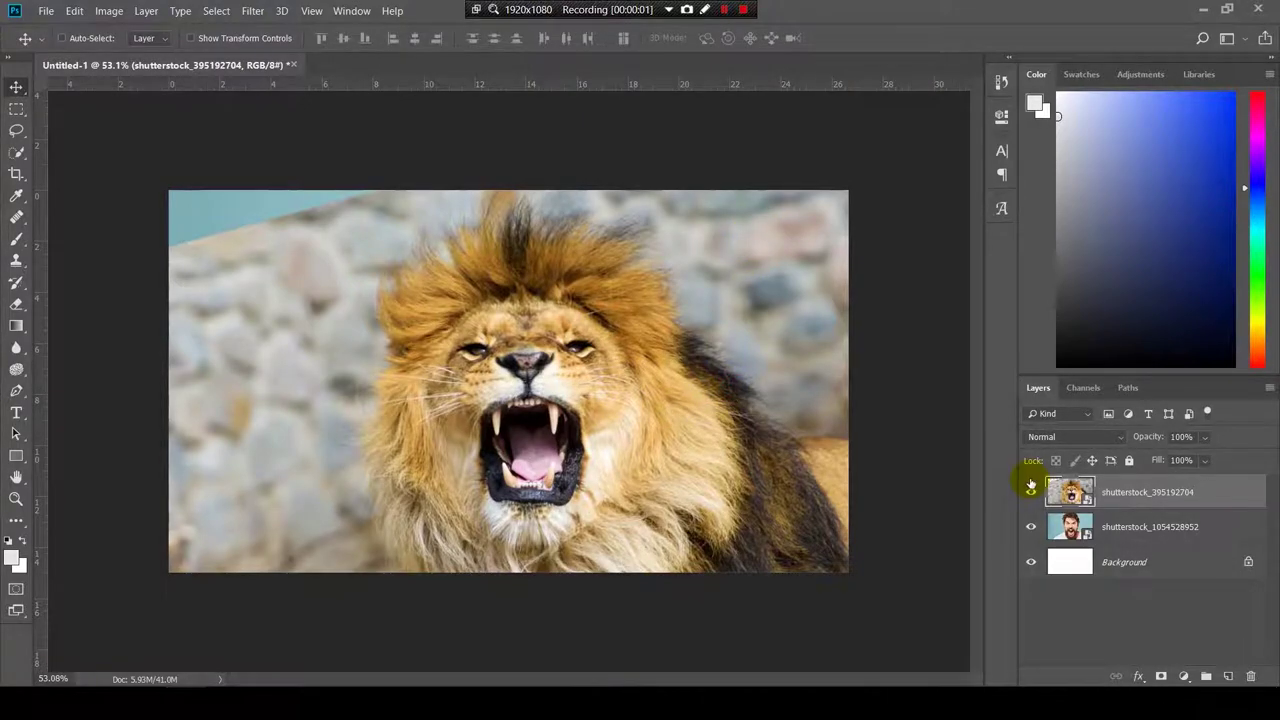
# - Compare the lion photo with the man's photo beneath it by repeatedly hiding and showing the lion layer
pyautogui.click(1031, 490)
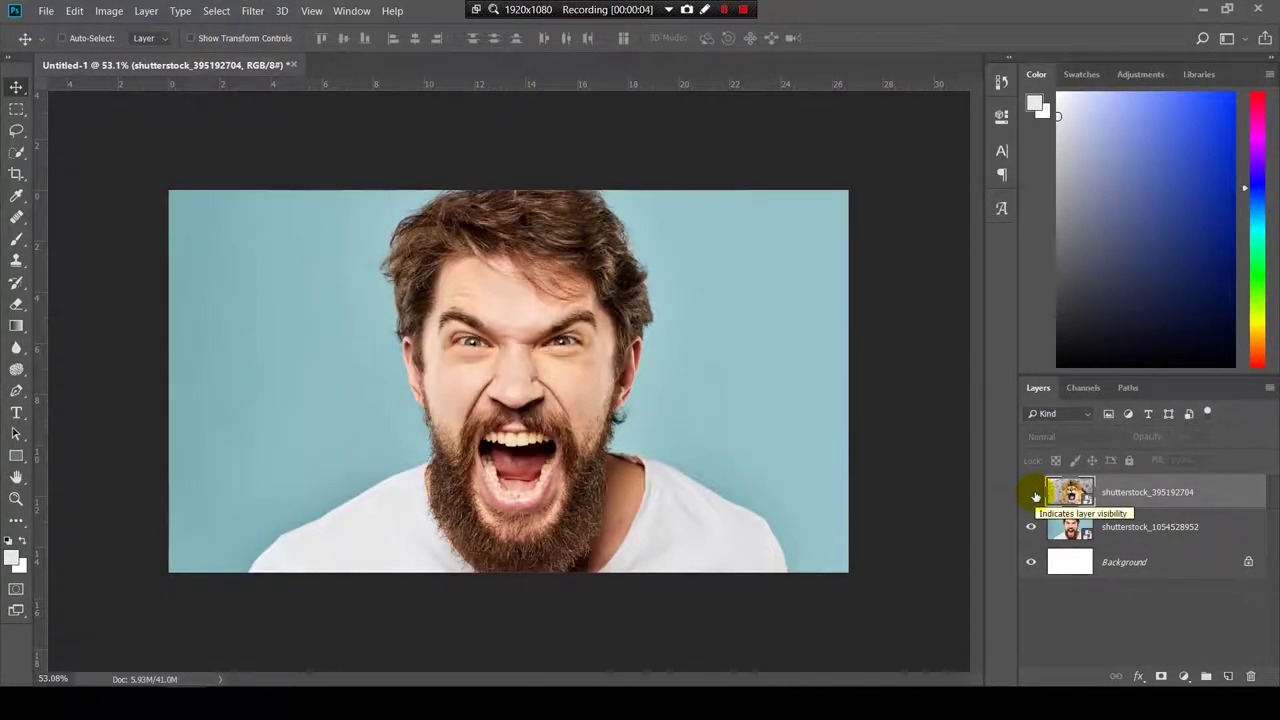
pyautogui.click(1031, 491)
pyautogui.scroll(2, 538, 400)
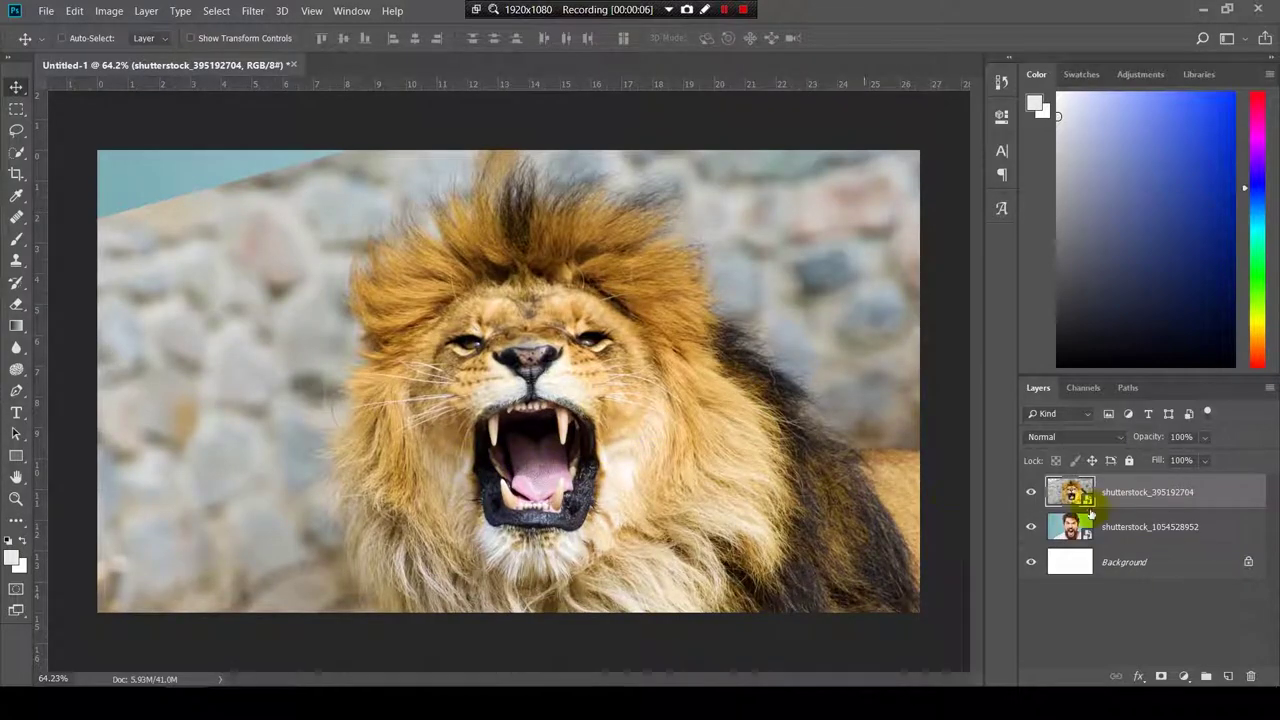
pyautogui.click(1031, 496)
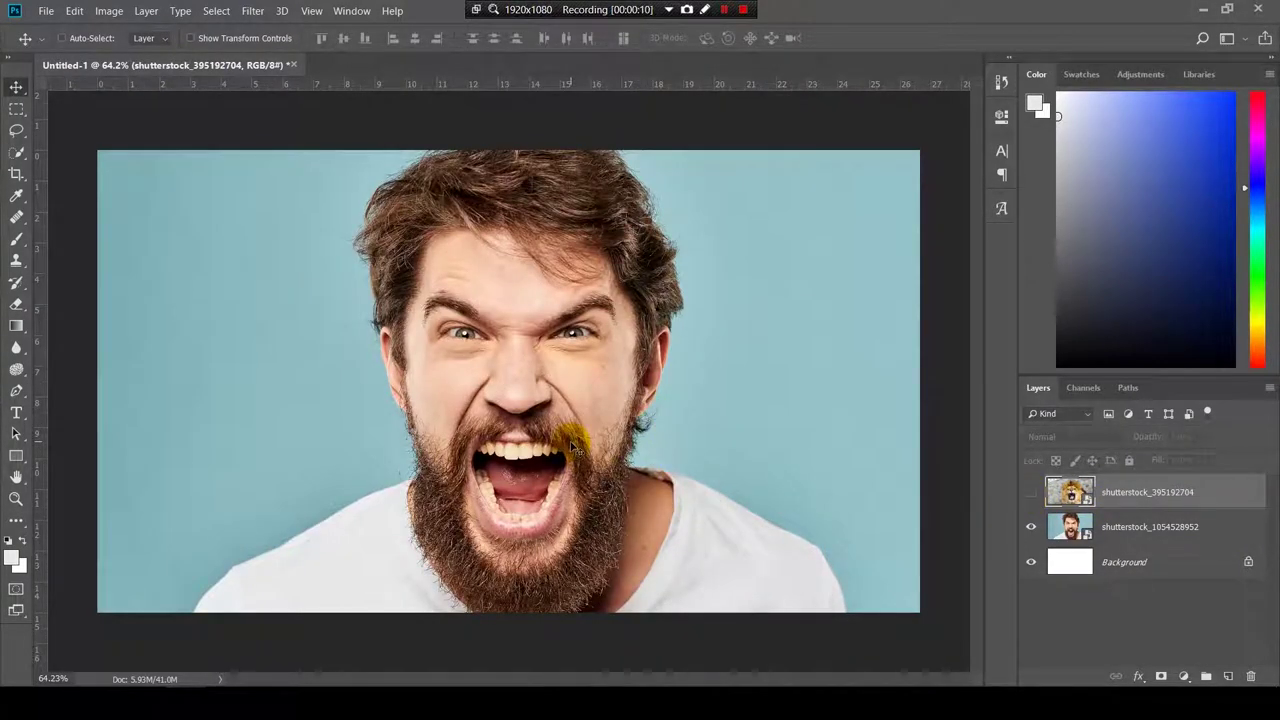
pyautogui.scroll(1, 580, 495)
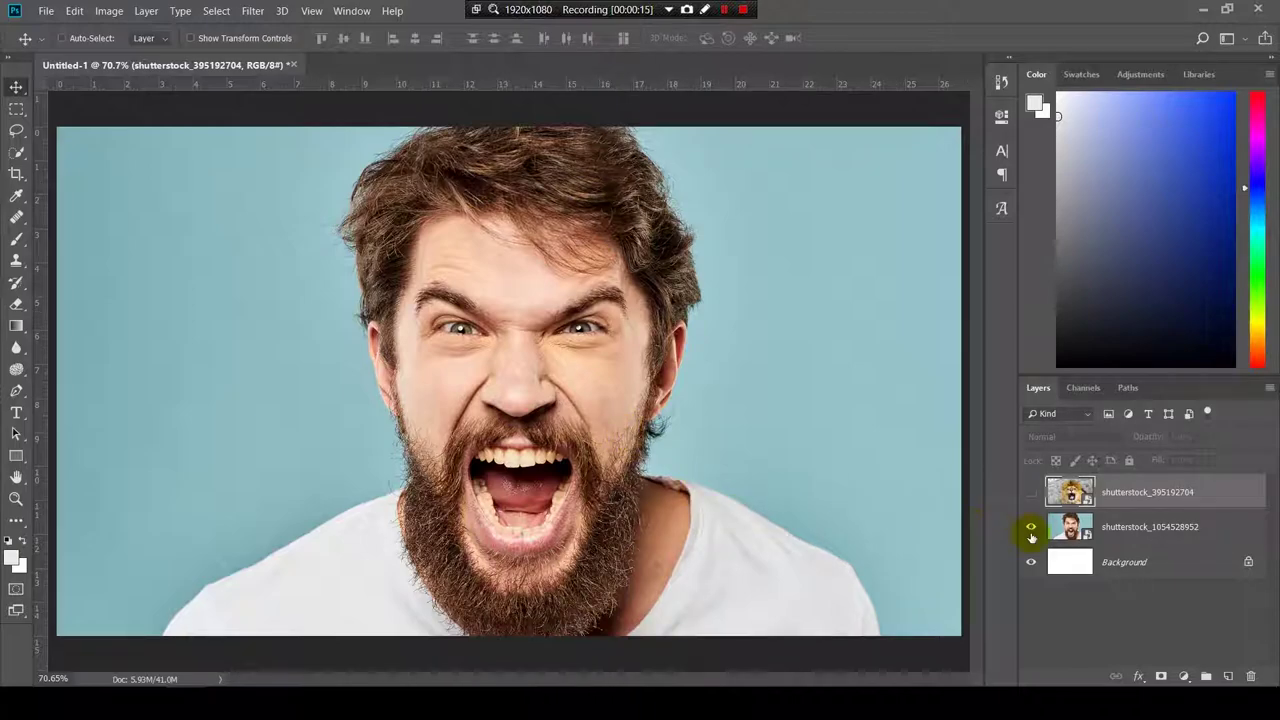
pyautogui.scroll(2, 500, 548)
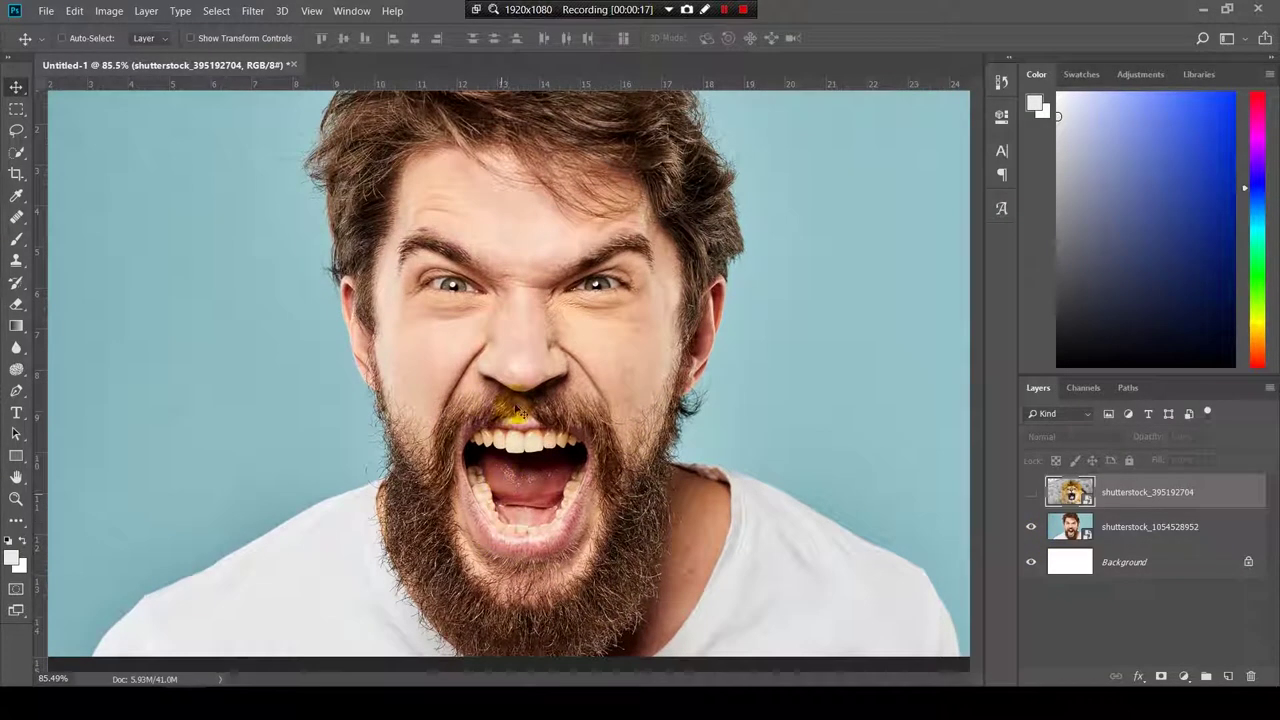
pyautogui.click(1032, 494)
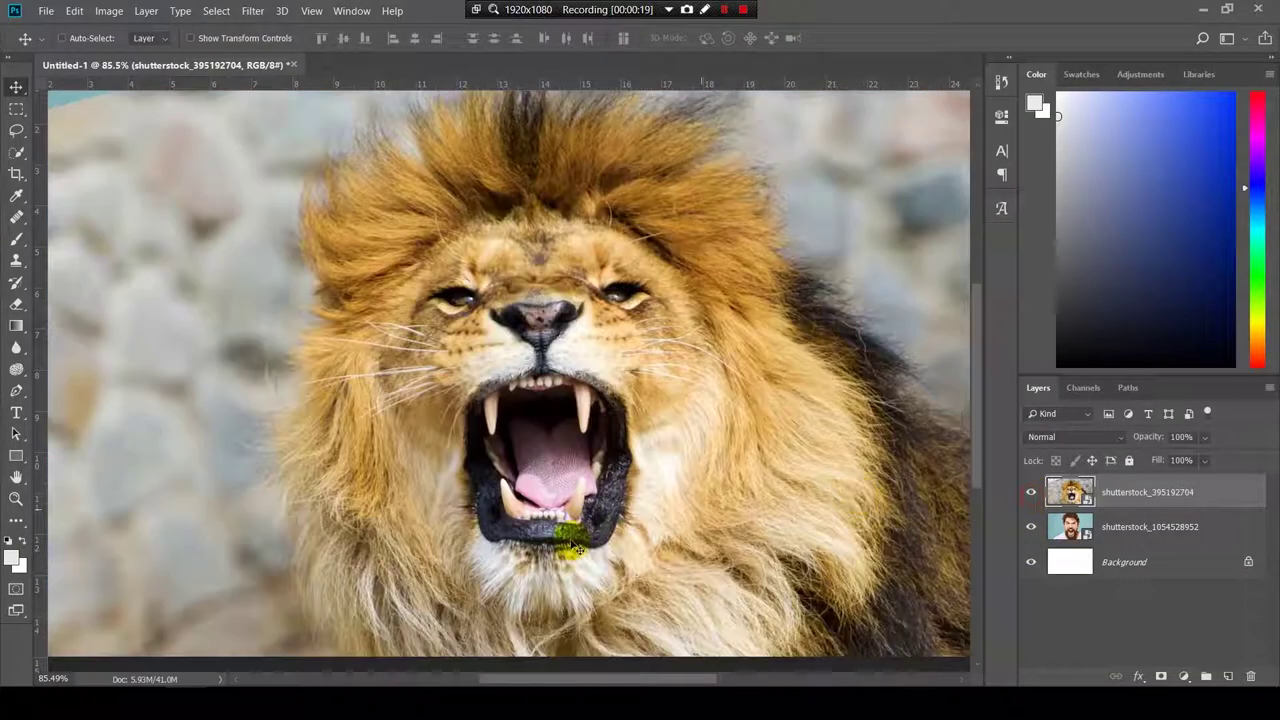
pyautogui.click(1031, 492)
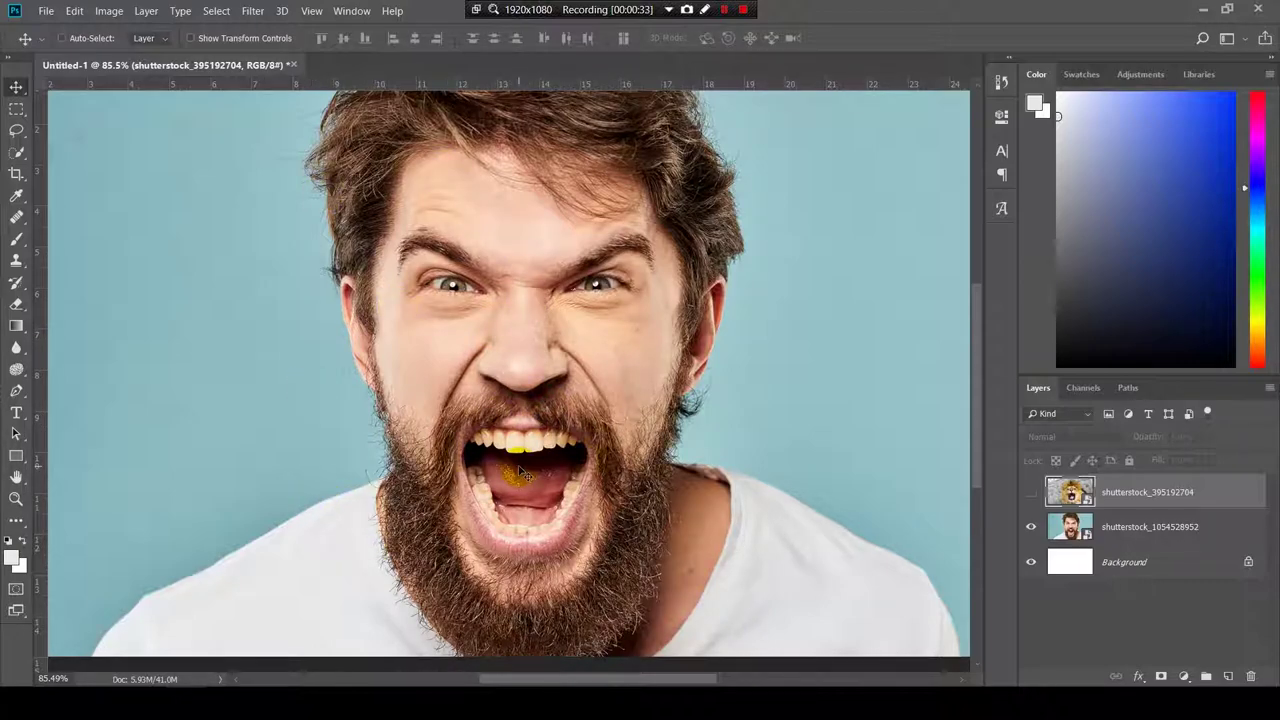
pyautogui.scroll(-3, 503, 420)
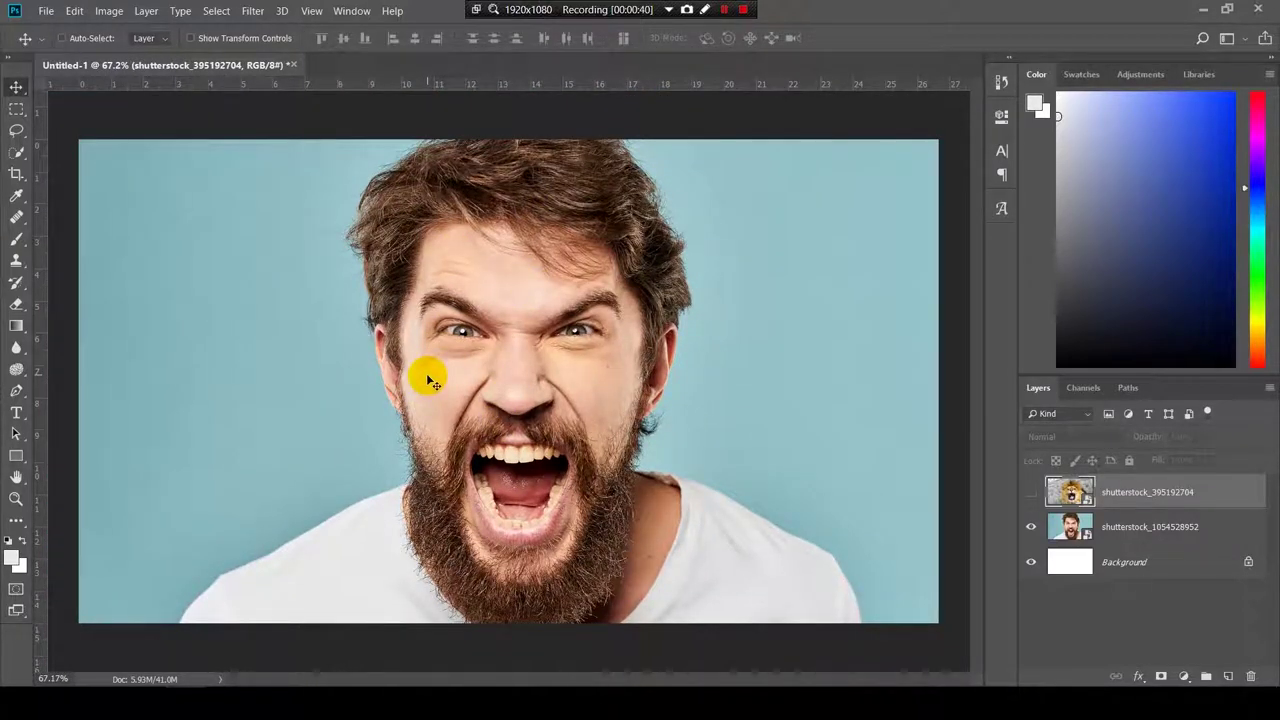
# - Show the lion layer and lower its Fill to 49% so the man's face shows through
pyautogui.click(1030, 492)
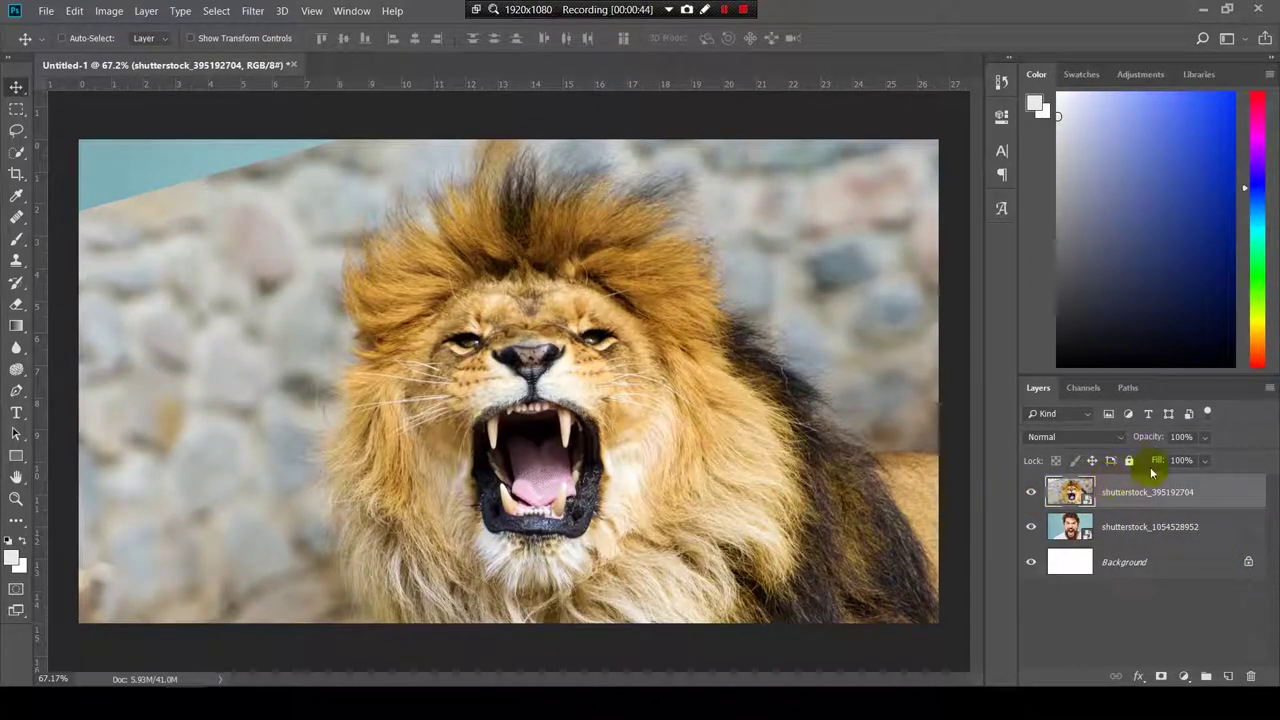
pyautogui.click(1206, 462)
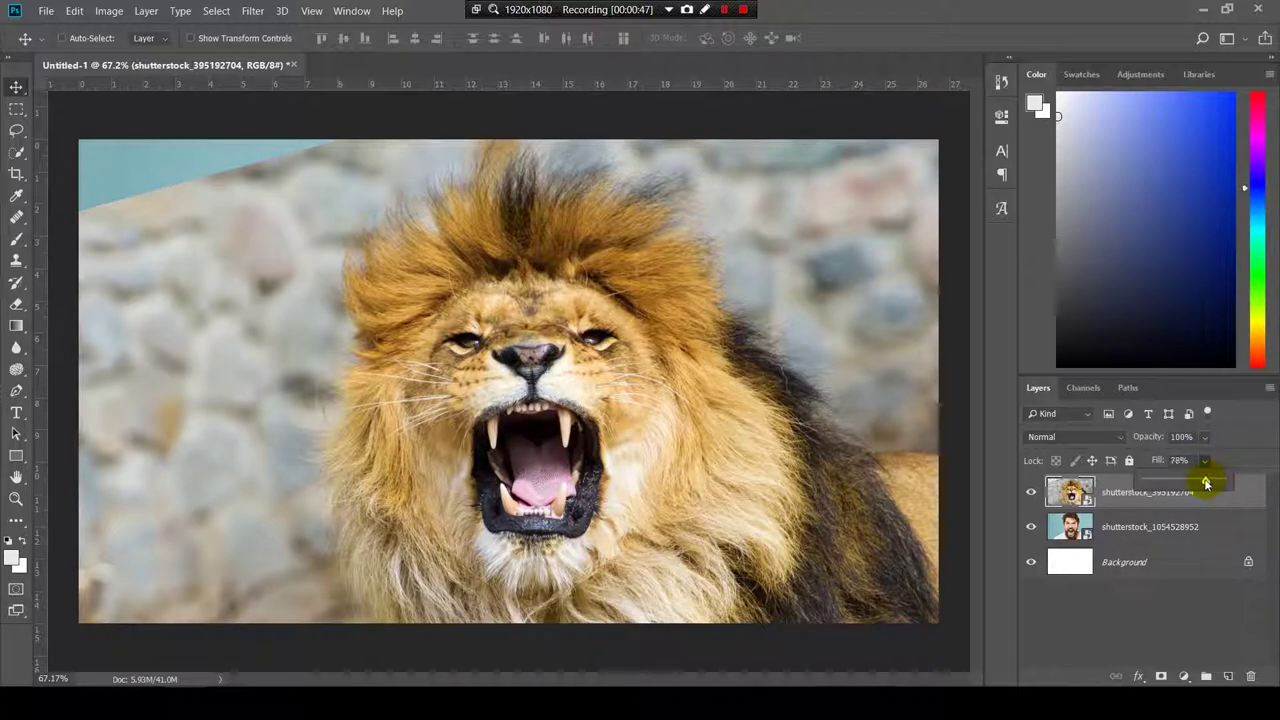
pyautogui.moveTo(1206, 484); pyautogui.dragTo(1199, 484)
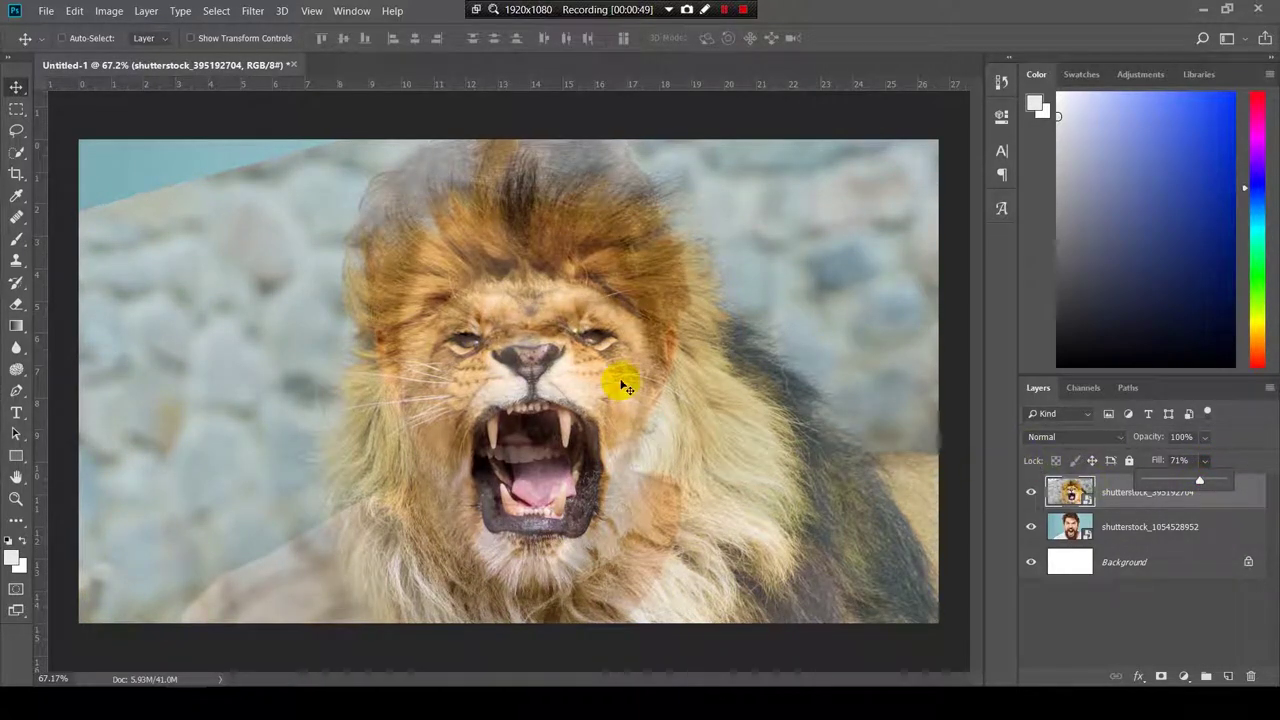
pyautogui.scroll(2, 452, 230)
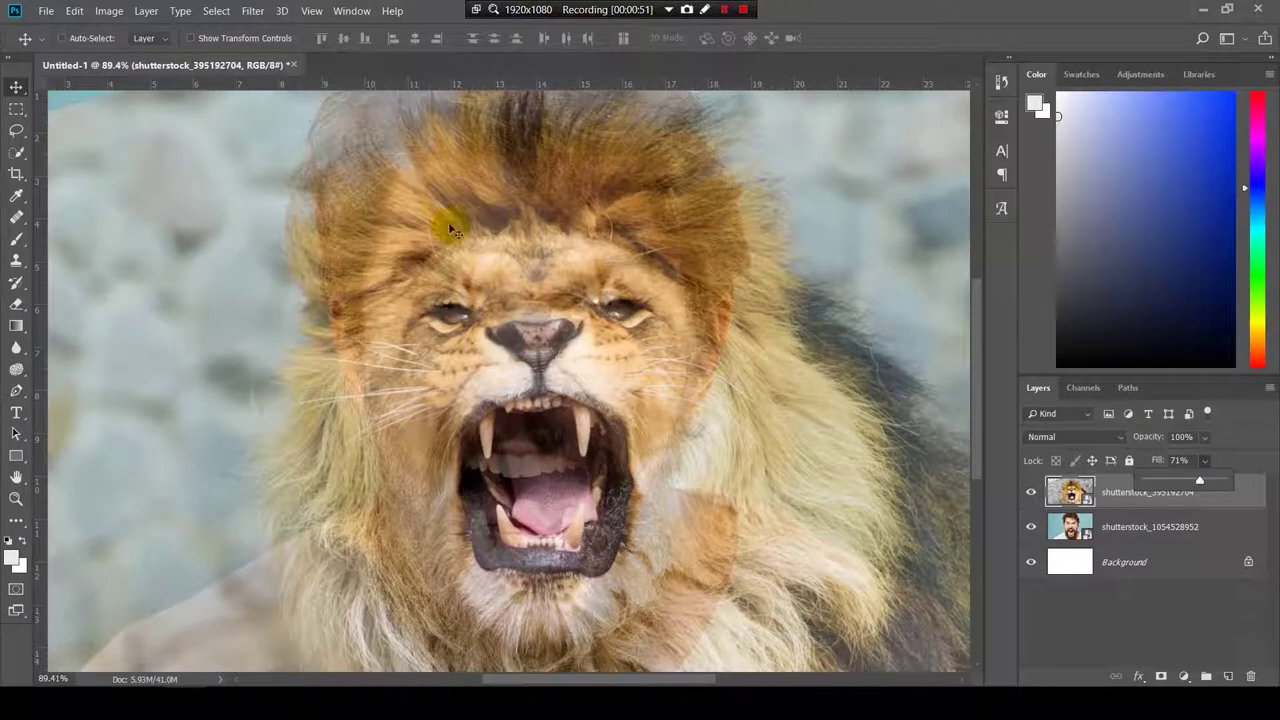
pyautogui.moveTo(1196, 487); pyautogui.dragTo(1183, 487)
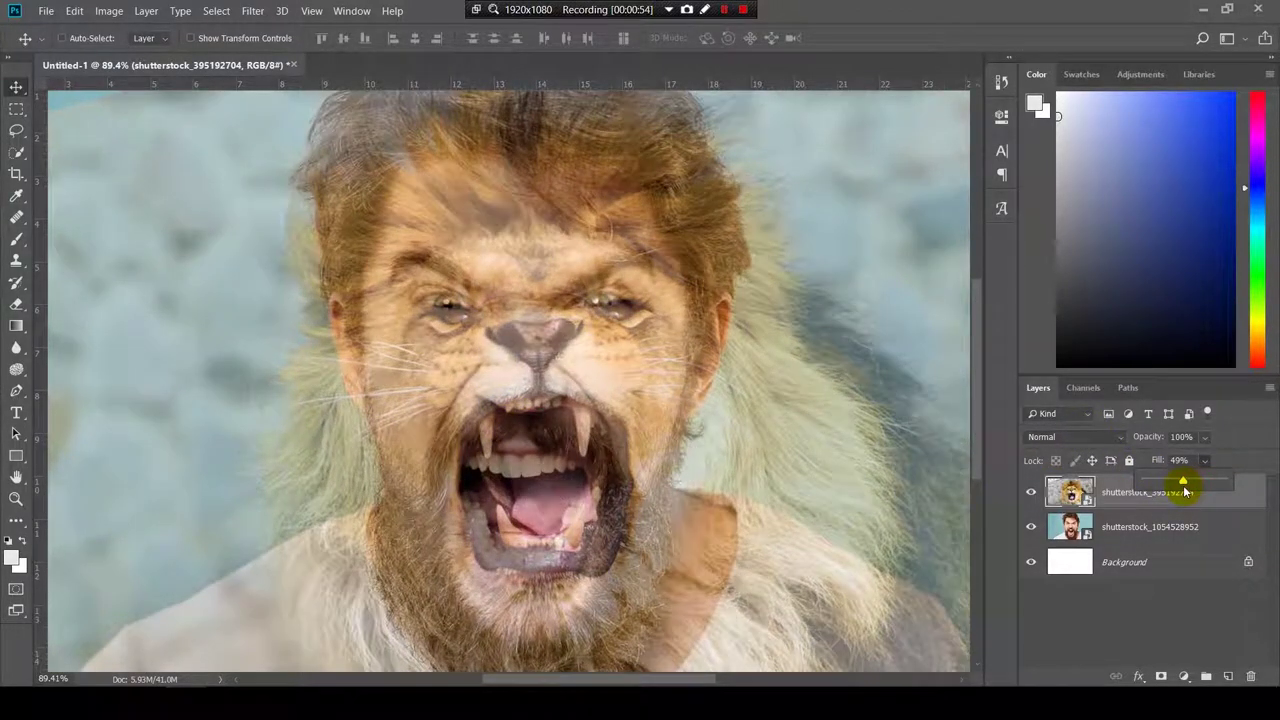
pyautogui.scroll(-1, 612, 340)
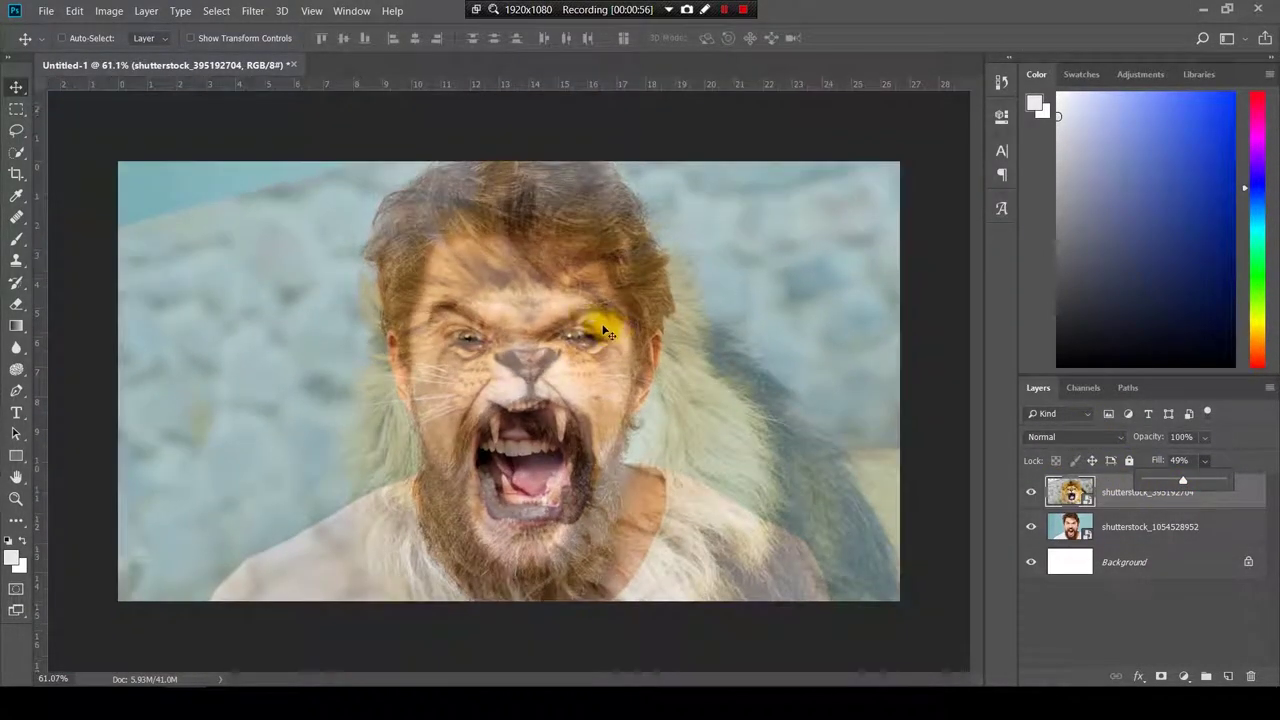
# - Move the lion layer so its eyes line up with the man's, and scale it down to about 155%
pyautogui.scroll(3, 500, 286)
pyautogui.moveTo(575, 418); pyautogui.dragTo(491, 363)
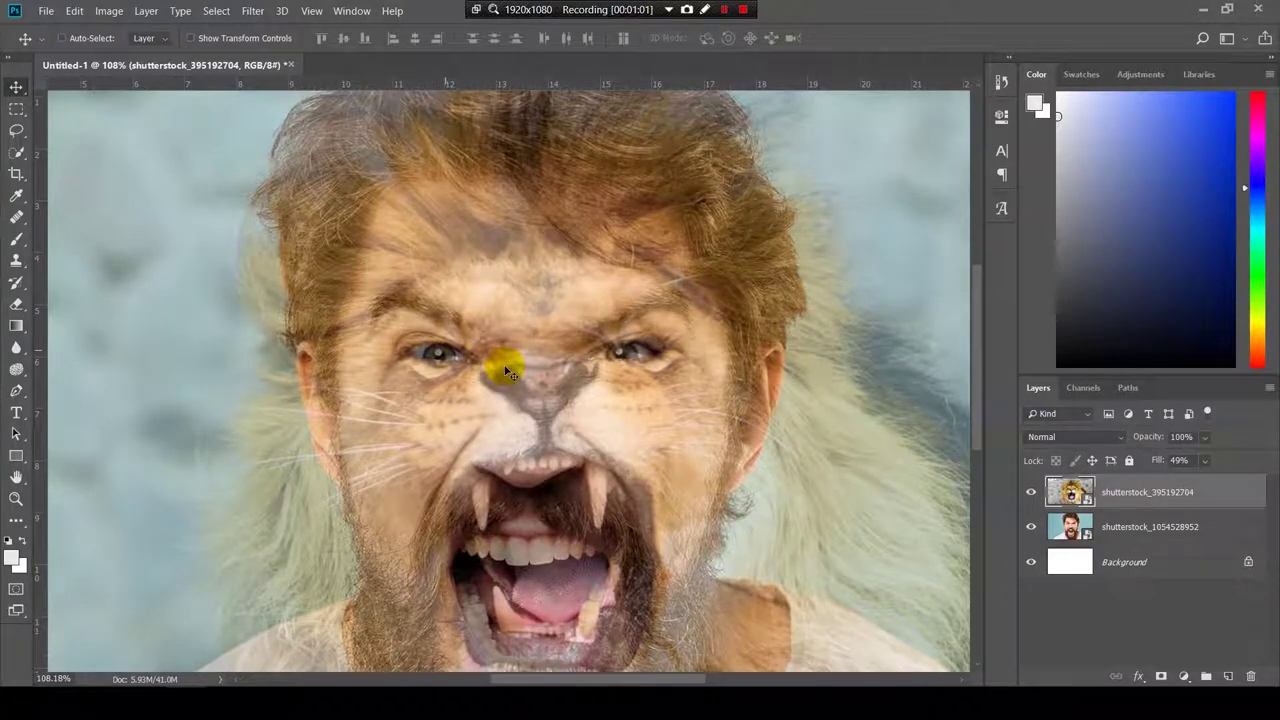
pyautogui.hotkey('ctrl', '0')
pyautogui.hotkey('ctrl', 't')
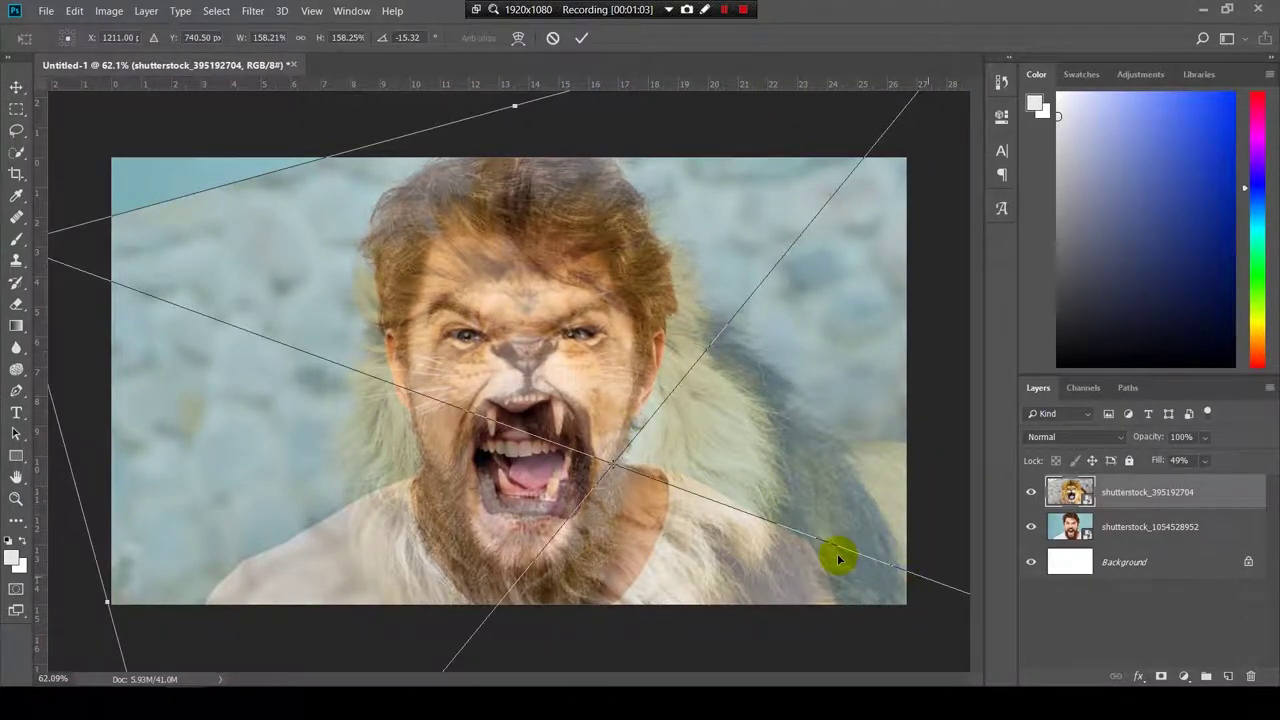
pyautogui.hotkey('ctrl', '0')
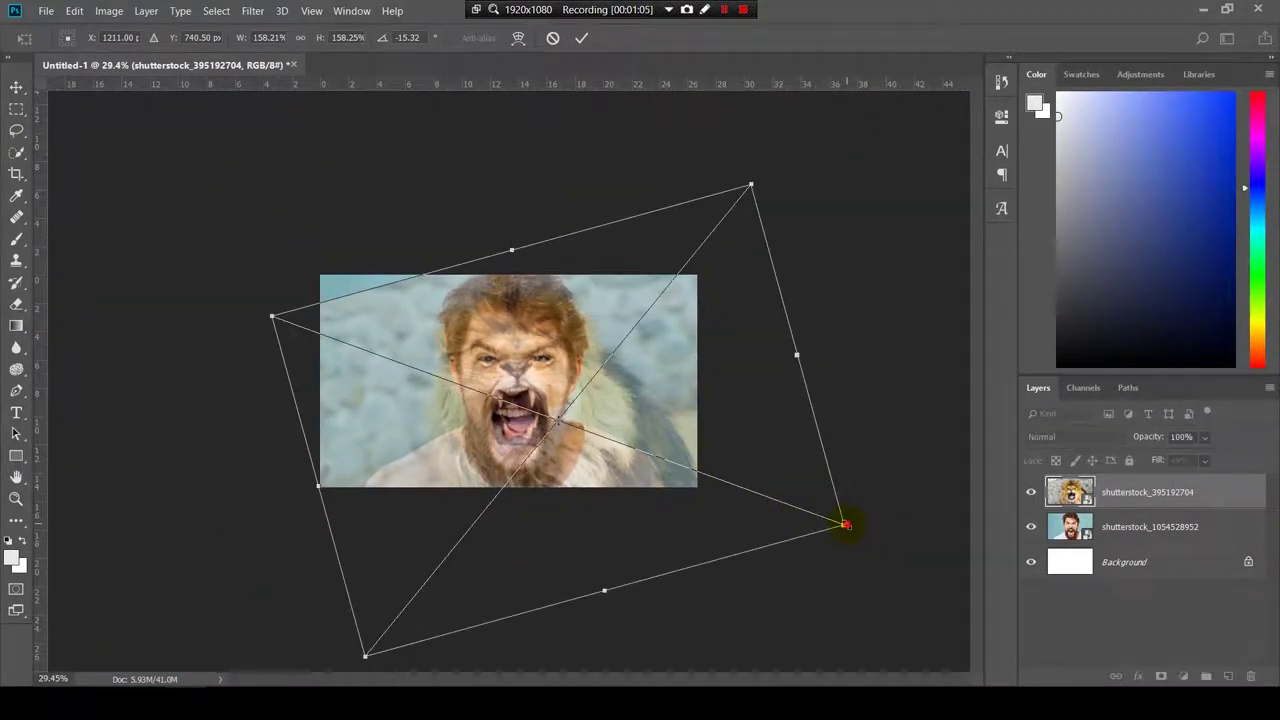
pyautogui.moveTo(846, 520); pyautogui.dragTo(831, 520)
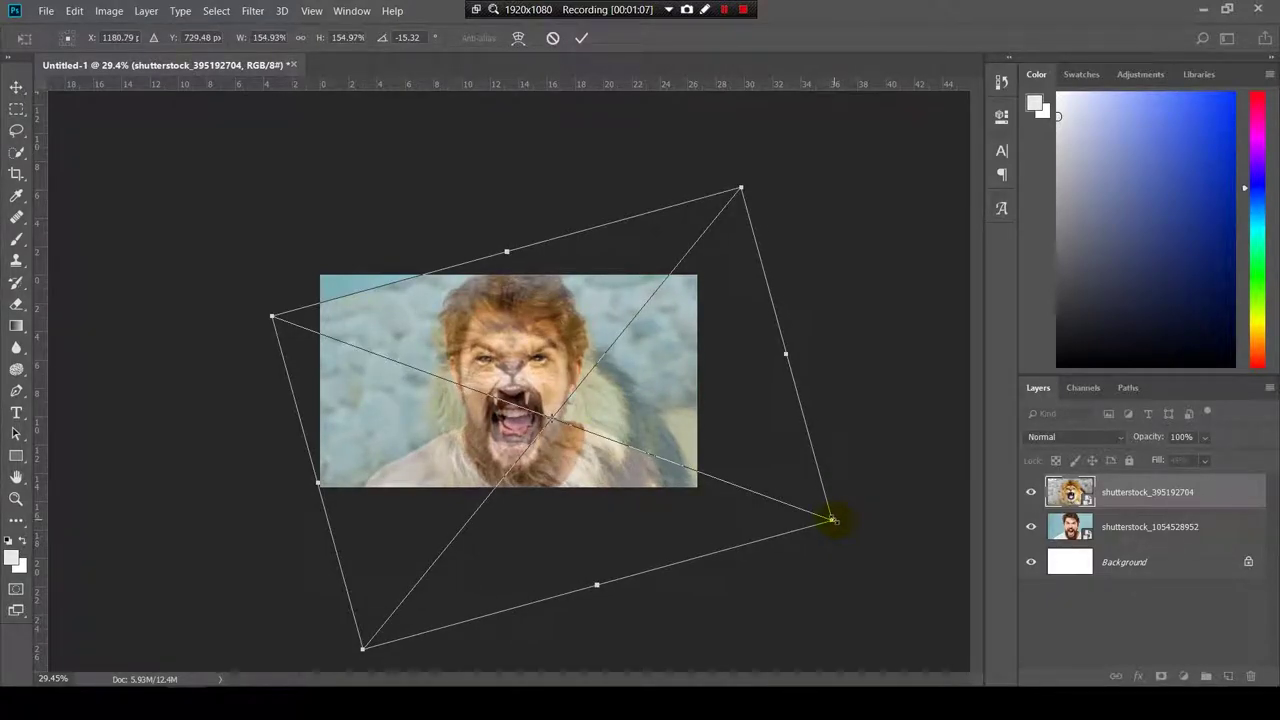
pyautogui.press('Return')
pyautogui.hotkey('ctrl', '0')
# - Examine how the lion's eyes, nose and mouth overlap the man's face
pyautogui.scroll(2, 566, 445)
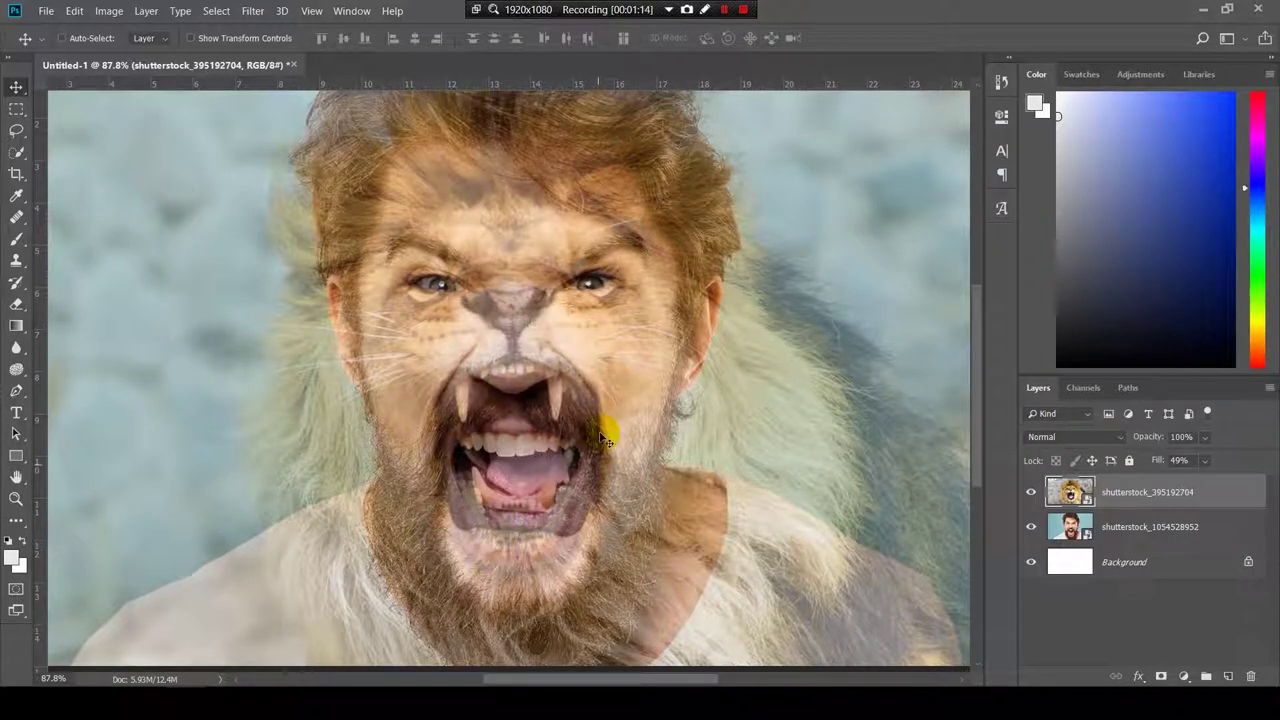
pyautogui.scroll(2, 541, 545)
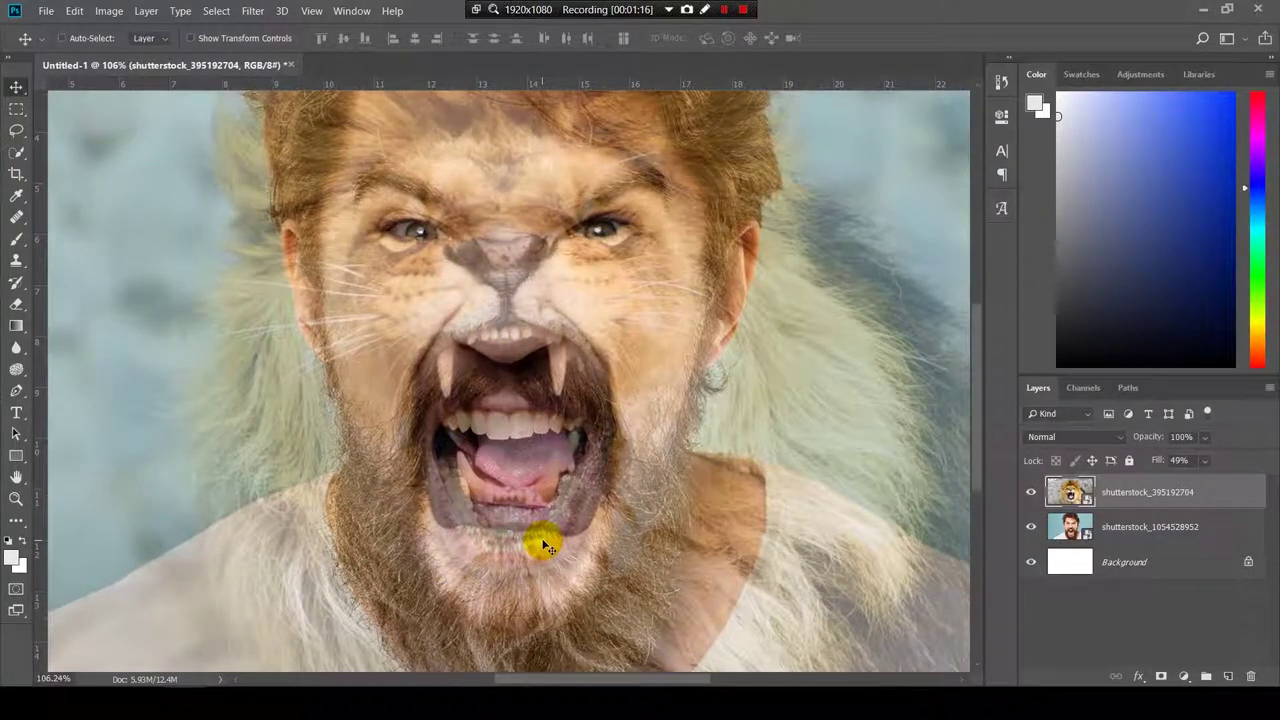
pyautogui.moveTo(643, 405); pyautogui.dragTo(585, 625)
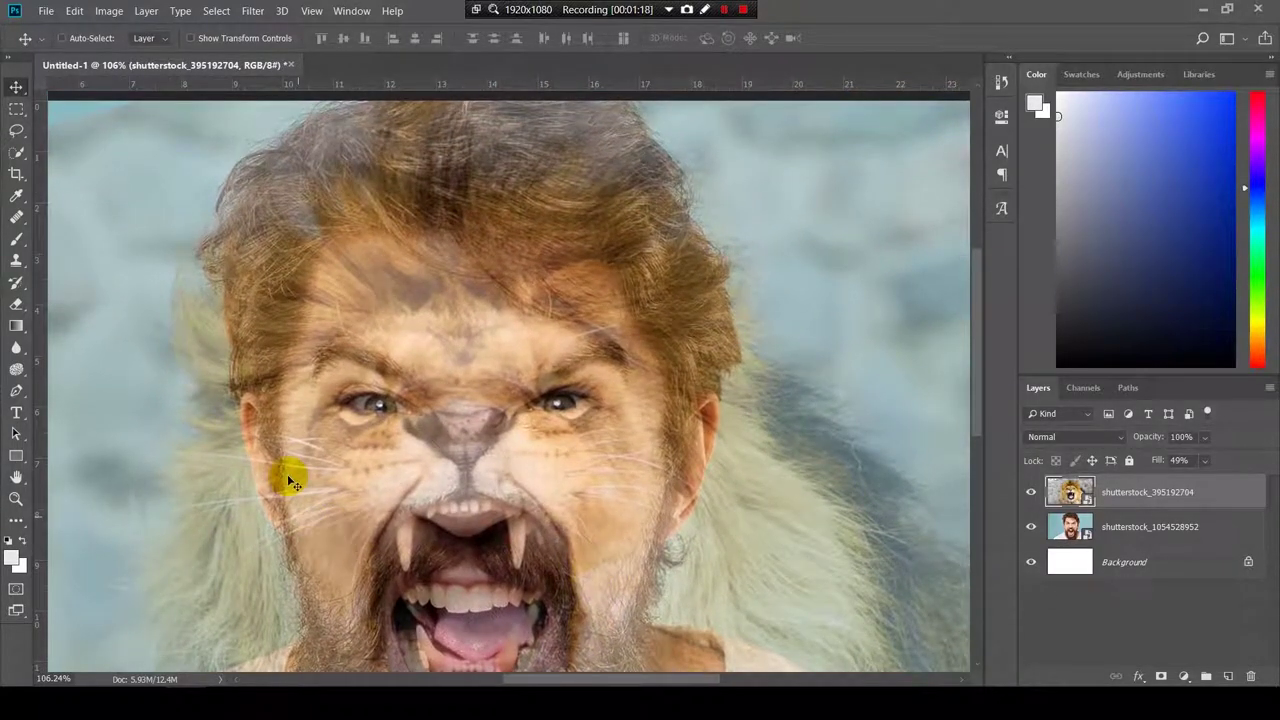
pyautogui.click(725, 10)
pyautogui.scroll(-1, 669, 426)
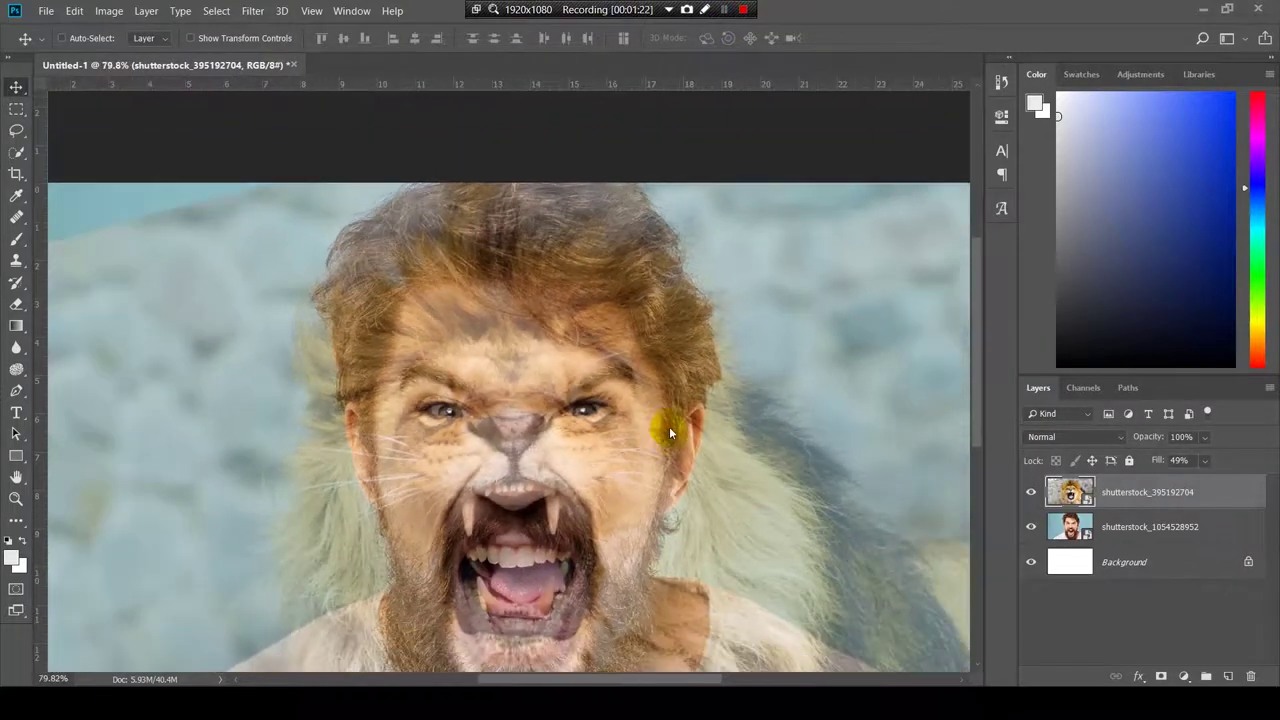
pyautogui.scroll(-3, 523, 451)
pyautogui.scroll(4, 523, 451)
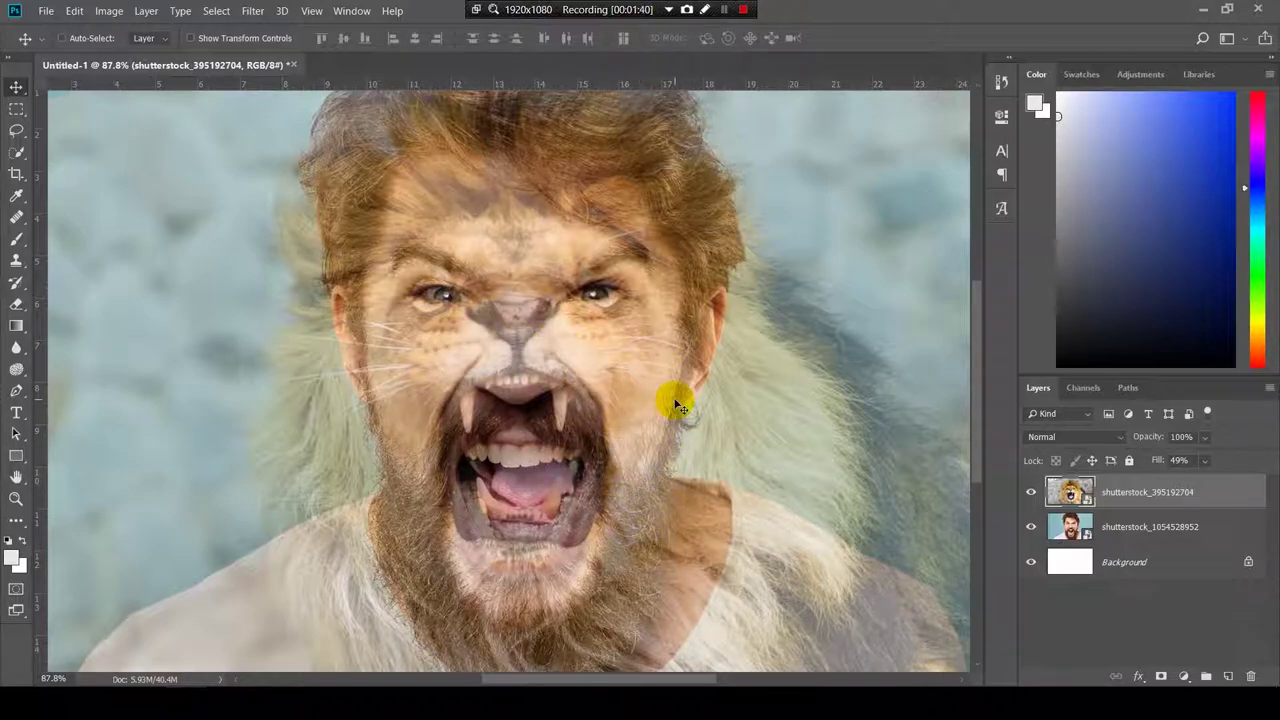
pyautogui.scroll(-2, 733, 447)
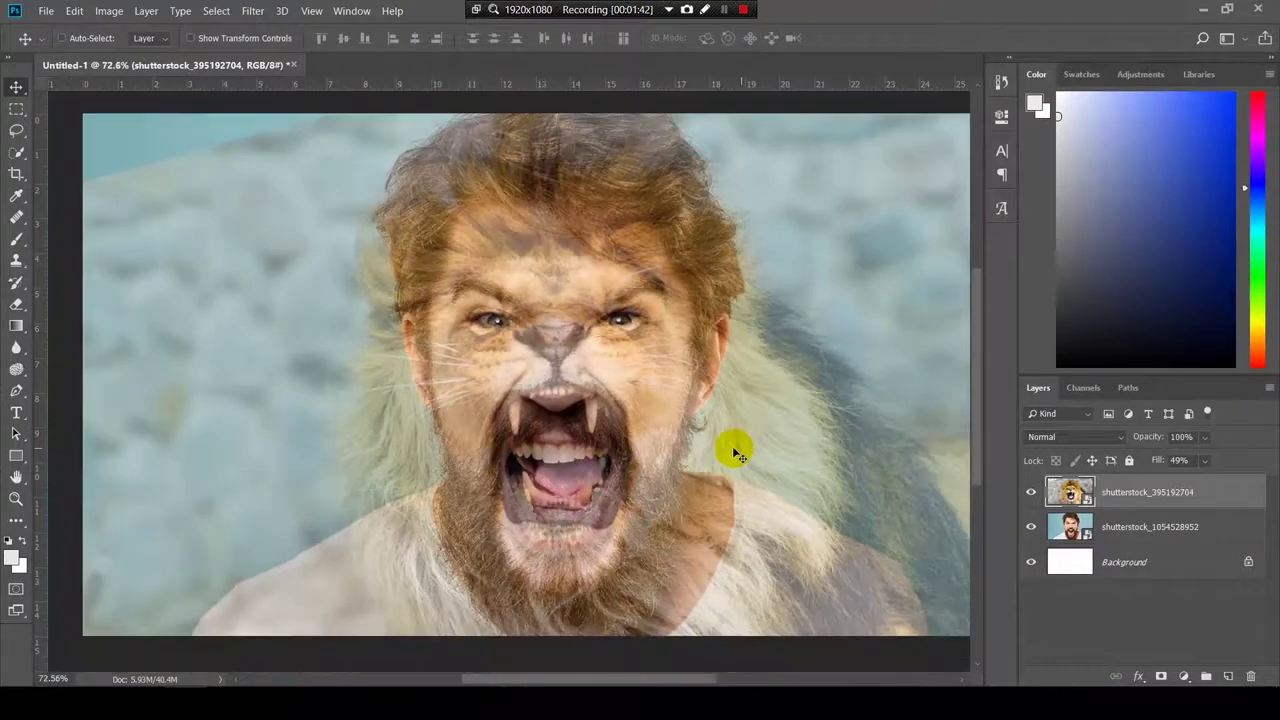
pyautogui.scroll(2, 663, 543)
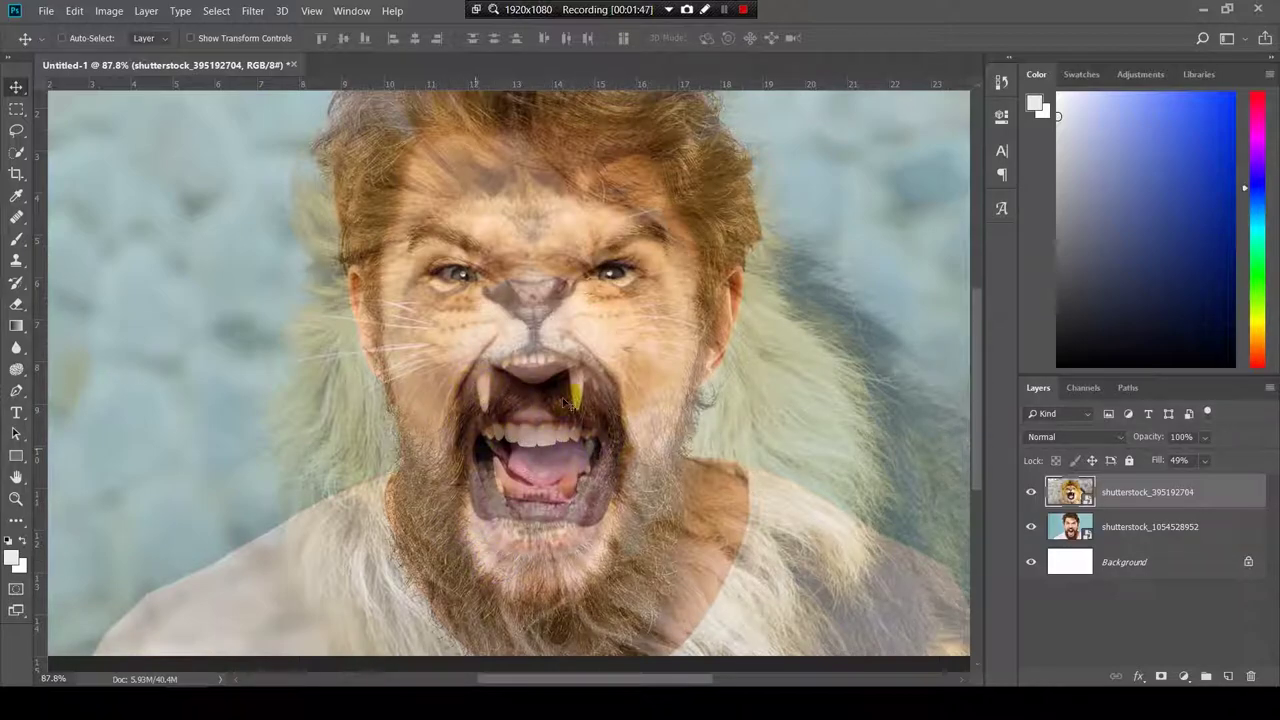
pyautogui.scroll(2, 571, 521)
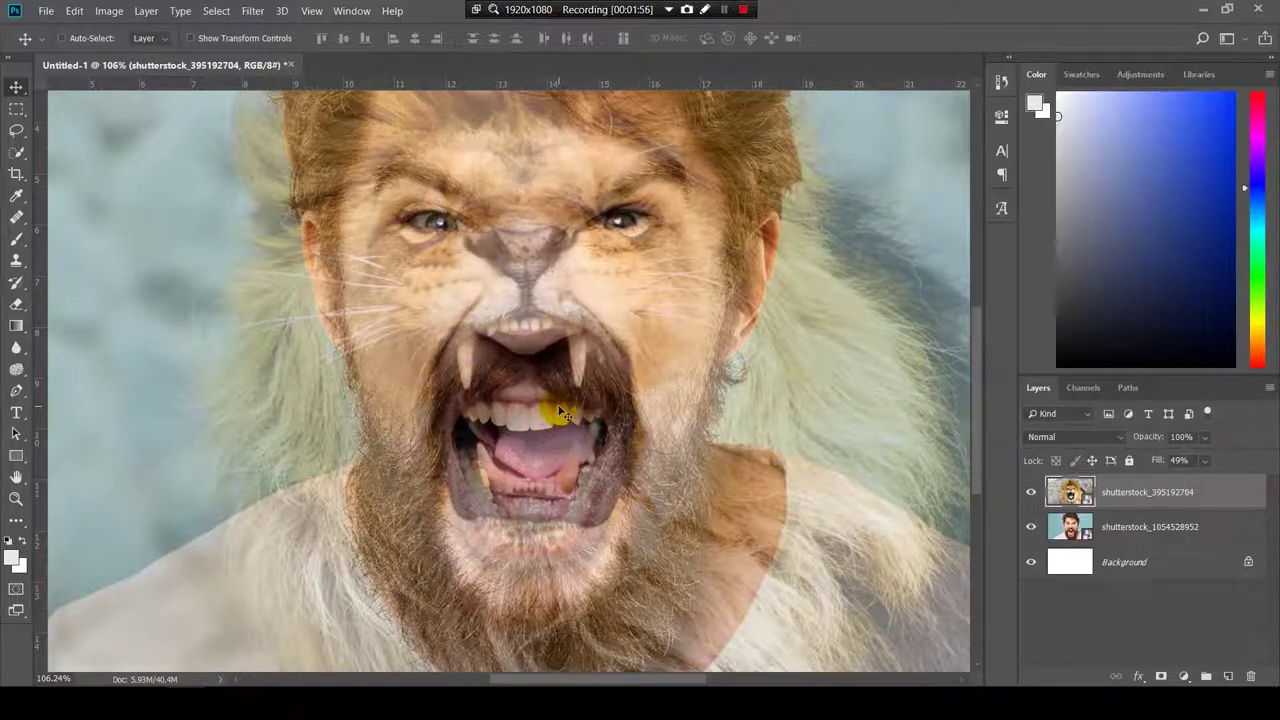
# - Nudge the lion layer slightly to refine its alignment with the man's eyes and mouth
pyautogui.moveTo(602, 251); pyautogui.dragTo(602, 258)
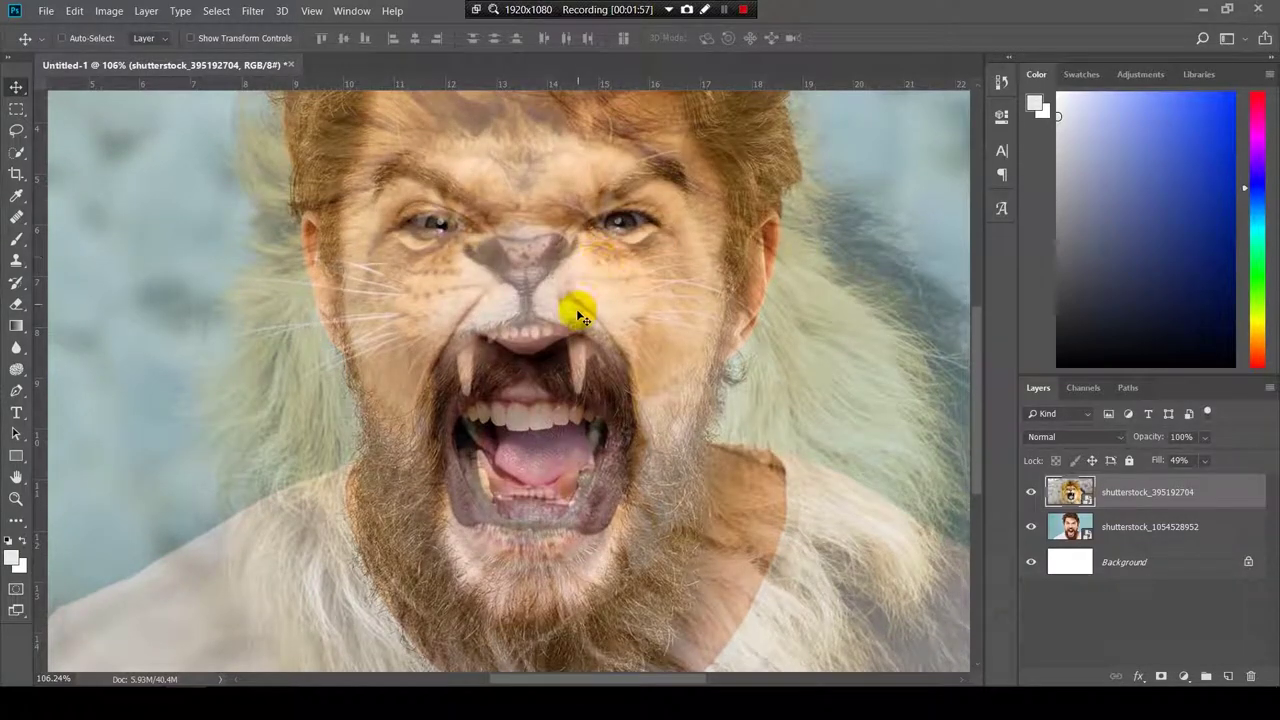
pyautogui.moveTo(578, 310); pyautogui.dragTo(578, 310)
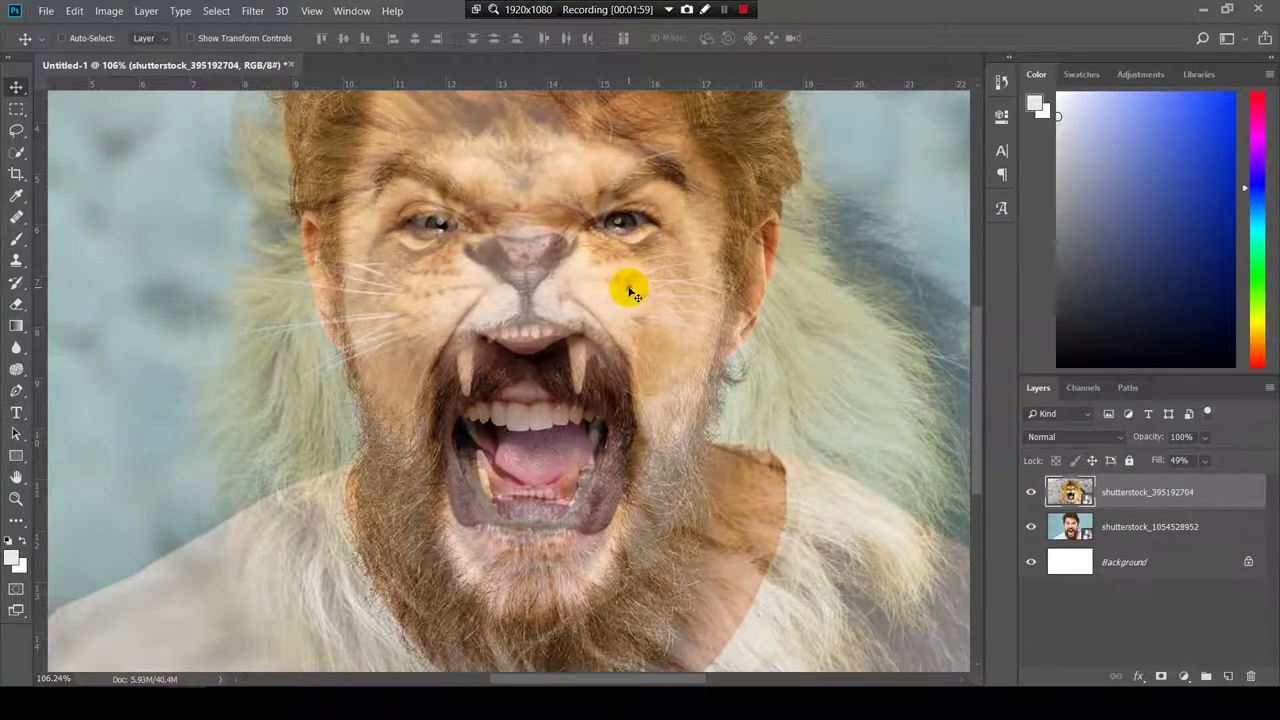
pyautogui.moveTo(627, 290); pyautogui.dragTo(624, 290)
pyautogui.scroll(-2, 610, 410)
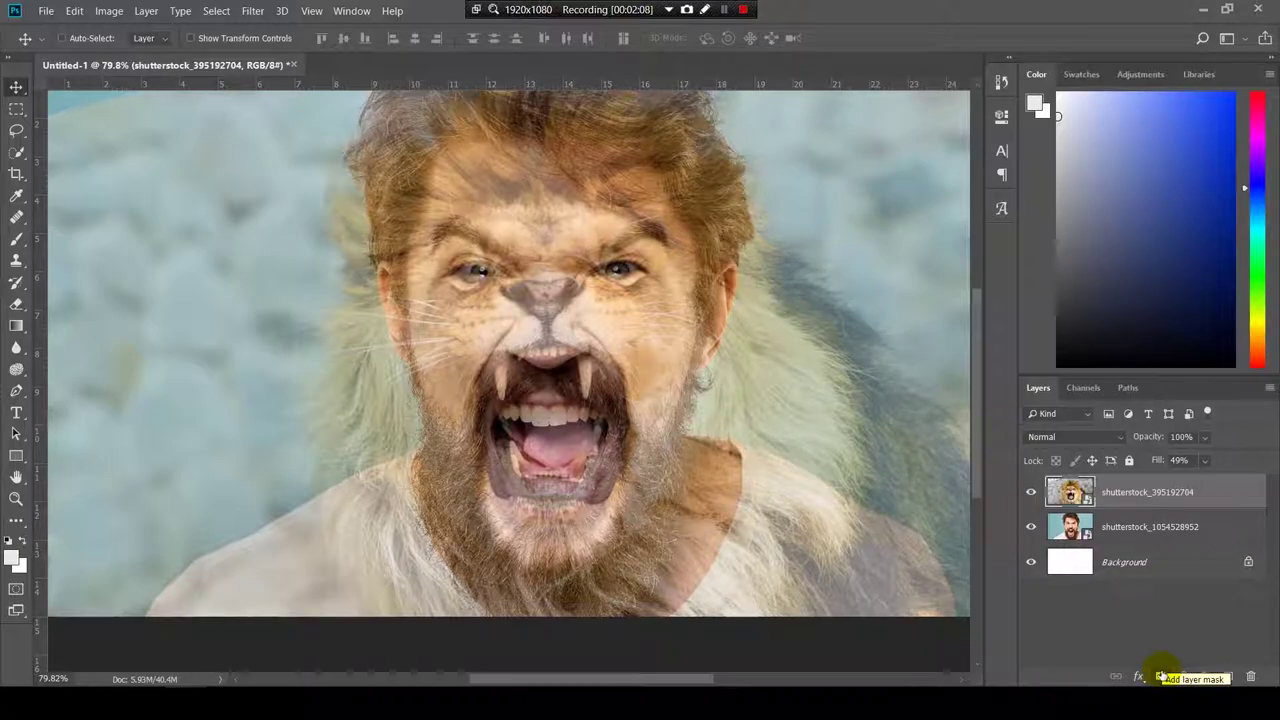
# - Add a layer mask to the lion layer and make the mask active
pyautogui.click(1138, 677)
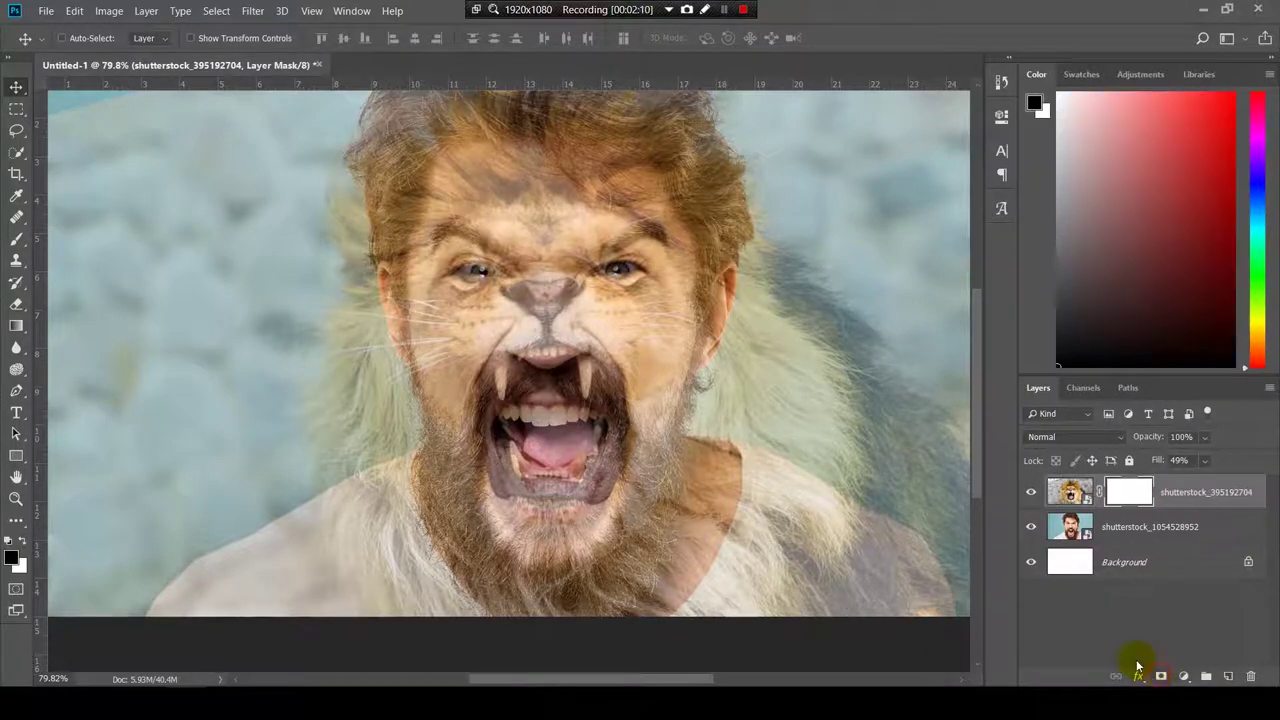
pyautogui.moveTo(682, 341); pyautogui.dragTo(619, 380)
pyautogui.scroll(3, 543, 403)
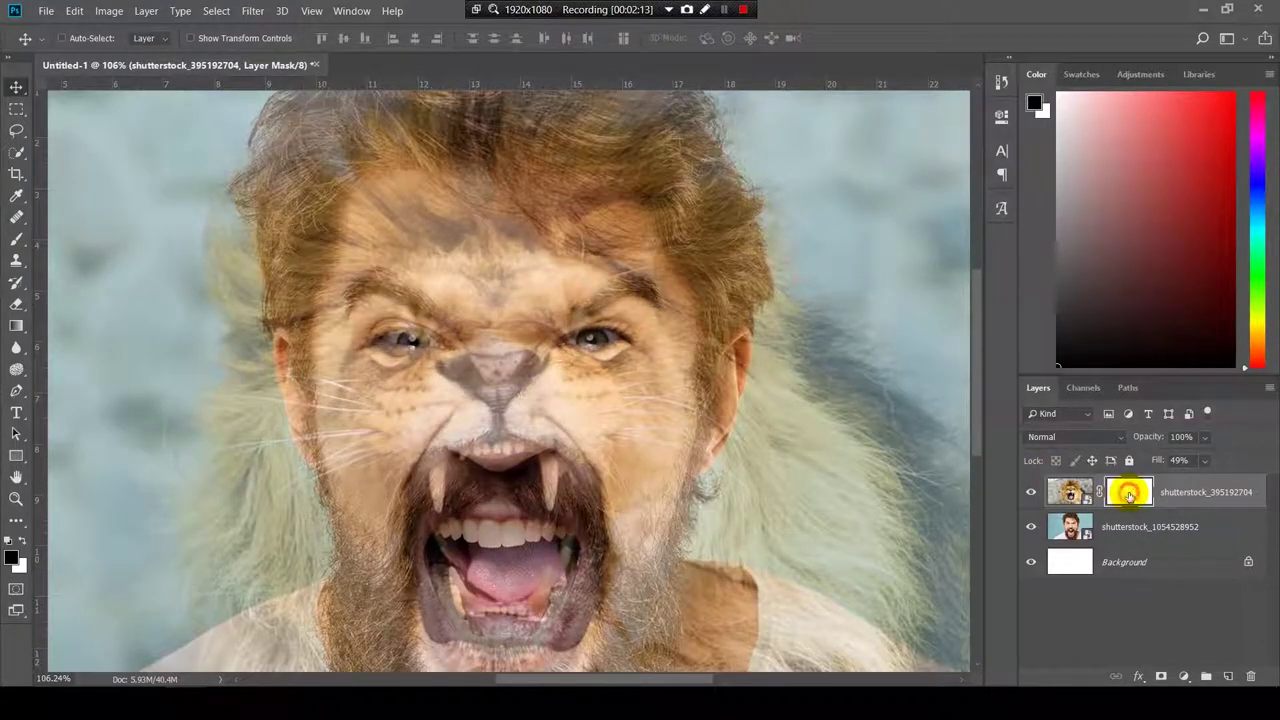
# - Paint black on the lion layer's mask with the Brush tool to reveal the man's nose, moustache and open mouth
pyautogui.press('b')
pyautogui.scroll(-4, 606, 480)
pyautogui.moveTo(608, 460); pyautogui.dragTo(349, 475)
pyautogui.moveTo(560, 443)
pyautogui.mouseDown()
pyautogui.moveTo(480, 457)
pyautogui.moveTo(460, 446)
pyautogui.moveTo(548, 441)
pyautogui.moveTo(540, 450)
pyautogui.moveTo(550, 410)
pyautogui.moveTo(510, 400)
pyautogui.moveTo(530, 355)
pyautogui.moveTo(503, 314)
pyautogui.moveTo(457, 295)
pyautogui.moveTo(491, 286)
pyautogui.moveTo(495, 243)
pyautogui.moveTo(502, 266)
pyautogui.mouseUp()
pyautogui.moveTo(503, 266)
pyautogui.mouseDown()
pyautogui.moveTo(540, 253)
pyautogui.moveTo(530, 262)
pyautogui.moveTo(531, 232)
pyautogui.moveTo(525, 334)
pyautogui.moveTo(510, 225)
pyautogui.moveTo(523, 189)
pyautogui.mouseUp()
pyautogui.scroll(3, 489, 255)
pyautogui.moveTo(600, 349); pyautogui.dragTo(615, 465)
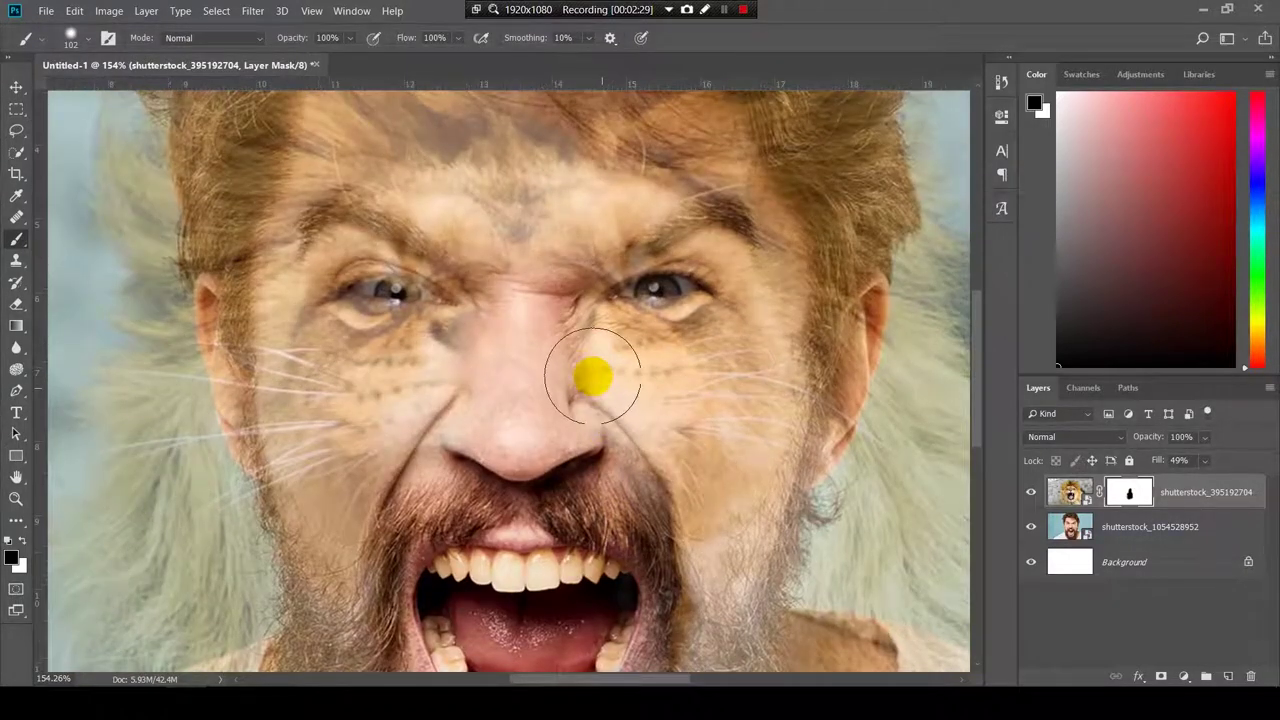
pyautogui.moveTo(566, 305)
pyautogui.mouseDown()
pyautogui.moveTo(568, 267)
pyautogui.moveTo(535, 280)
pyautogui.moveTo(513, 336)
pyautogui.moveTo(510, 293)
pyautogui.moveTo(537, 419)
pyautogui.moveTo(579, 397)
pyautogui.moveTo(529, 356)
pyautogui.moveTo(558, 366)
pyautogui.mouseUp()
# - Select the lion layer's image instead of its mask and raise the layer's Fill to 71%
pyautogui.click(1070, 491)
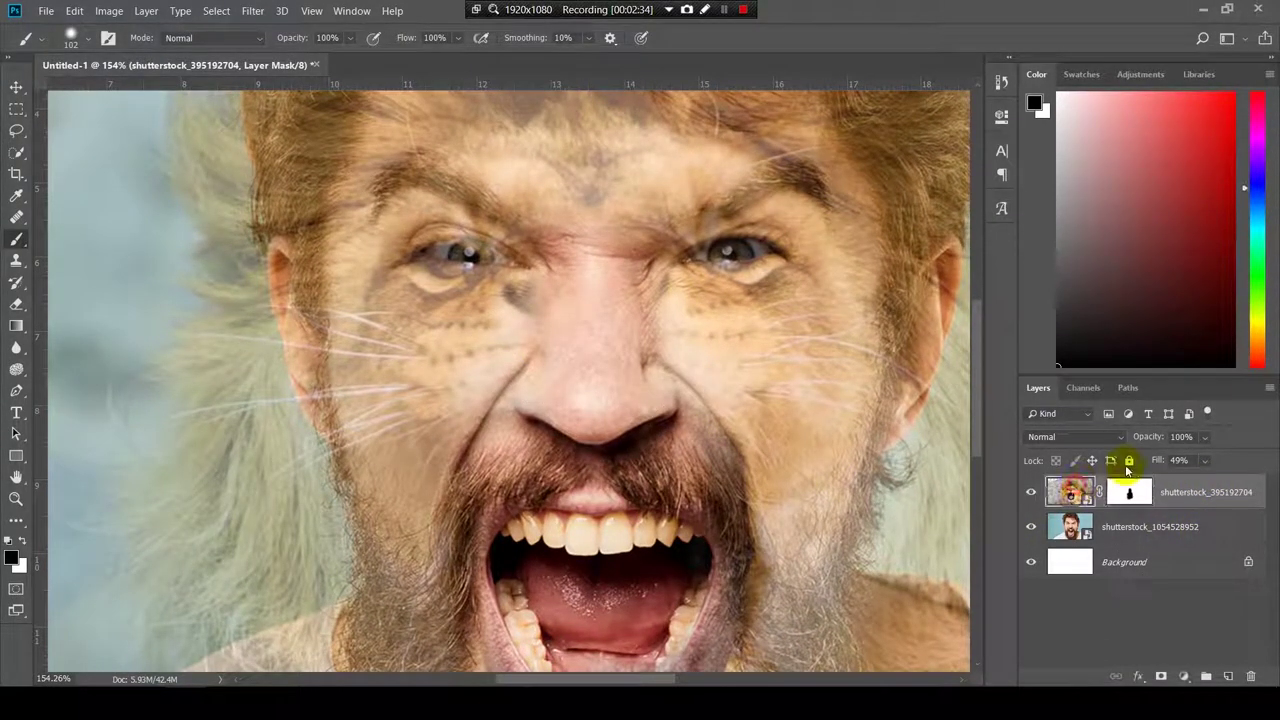
pyautogui.click(1205, 461)
pyautogui.moveTo(1220, 482); pyautogui.dragTo(1230, 481)
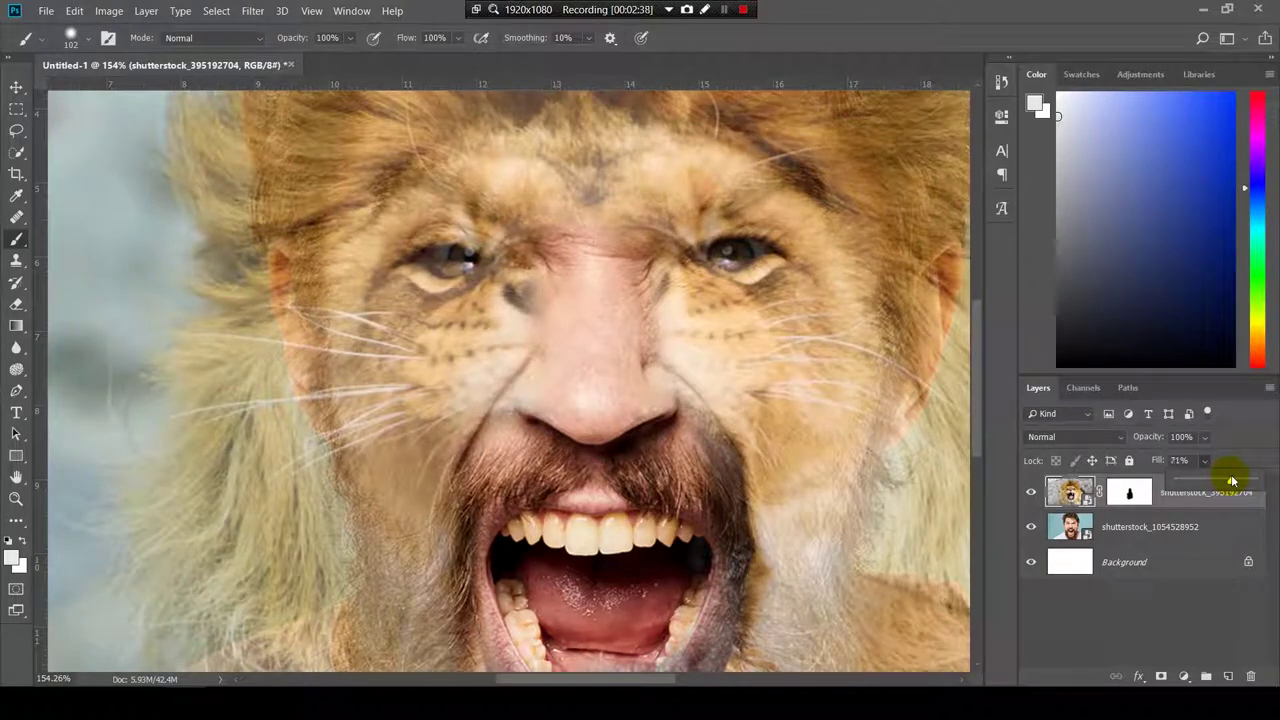
pyautogui.moveTo(707, 405); pyautogui.dragTo(666, 315)
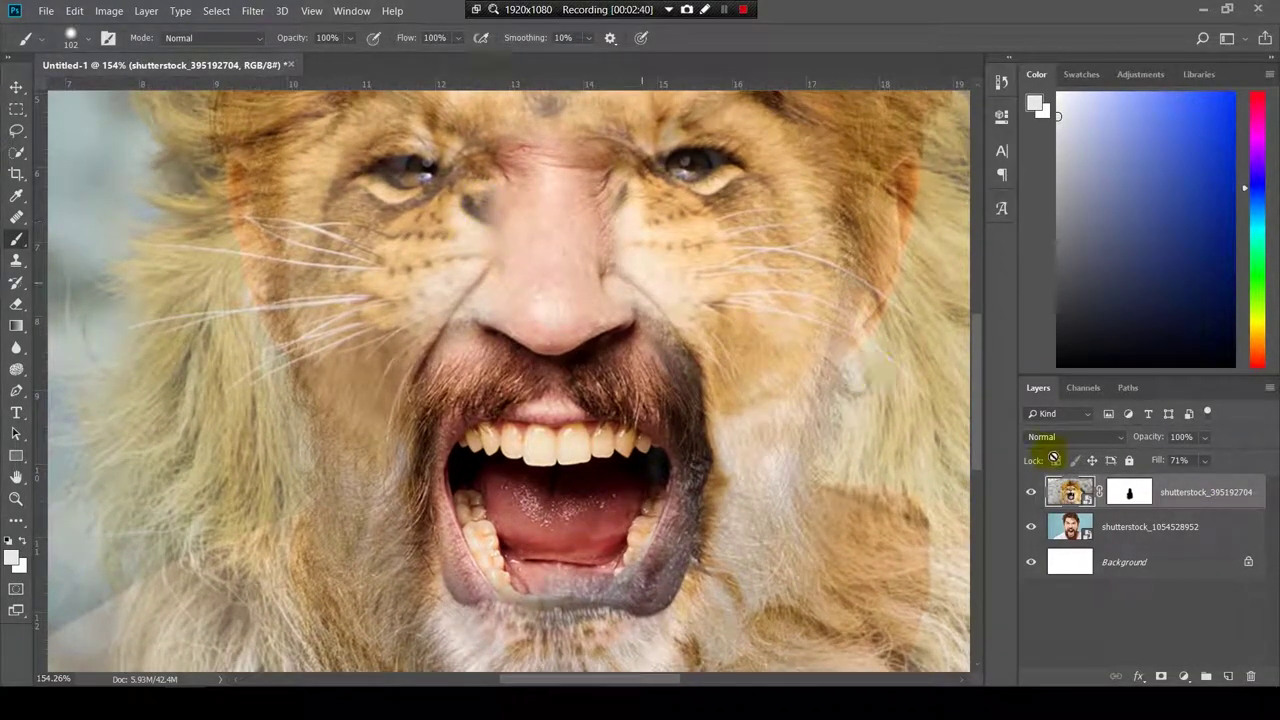
# - Make the lion layer's mask active again and lower the brush opacity to 26%
pyautogui.click(1129, 491)
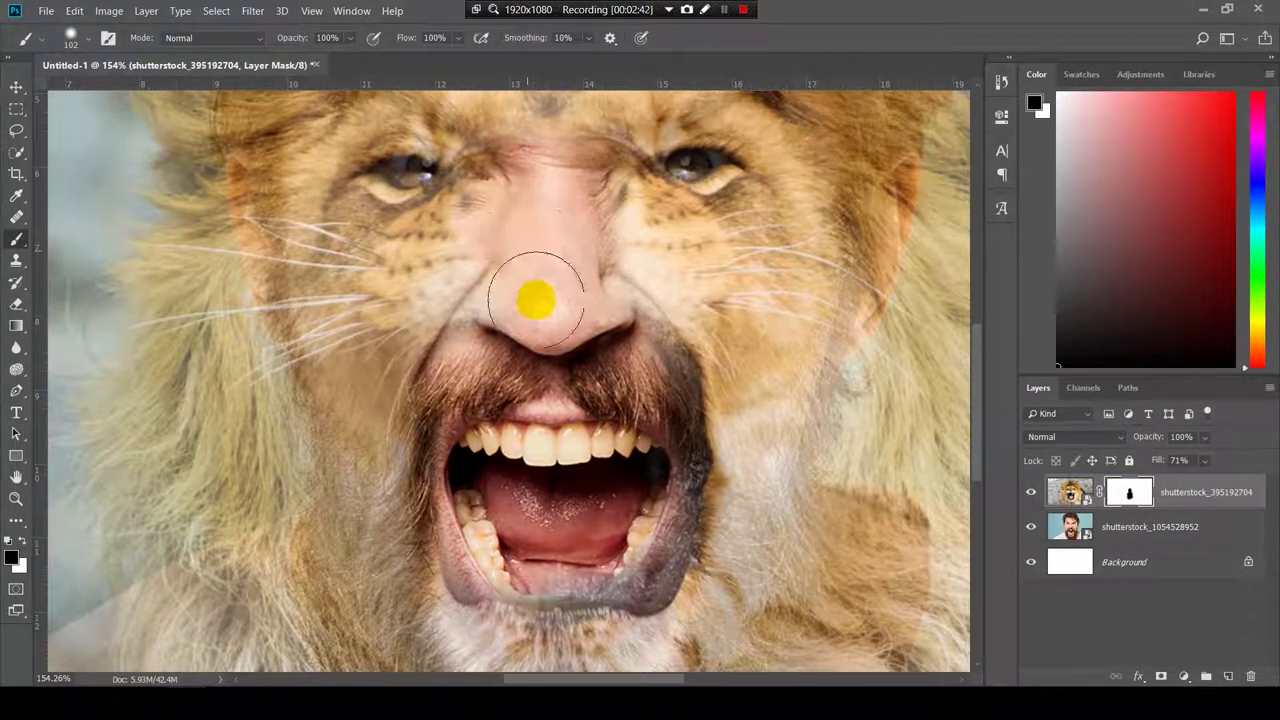
pyautogui.click(350, 40)
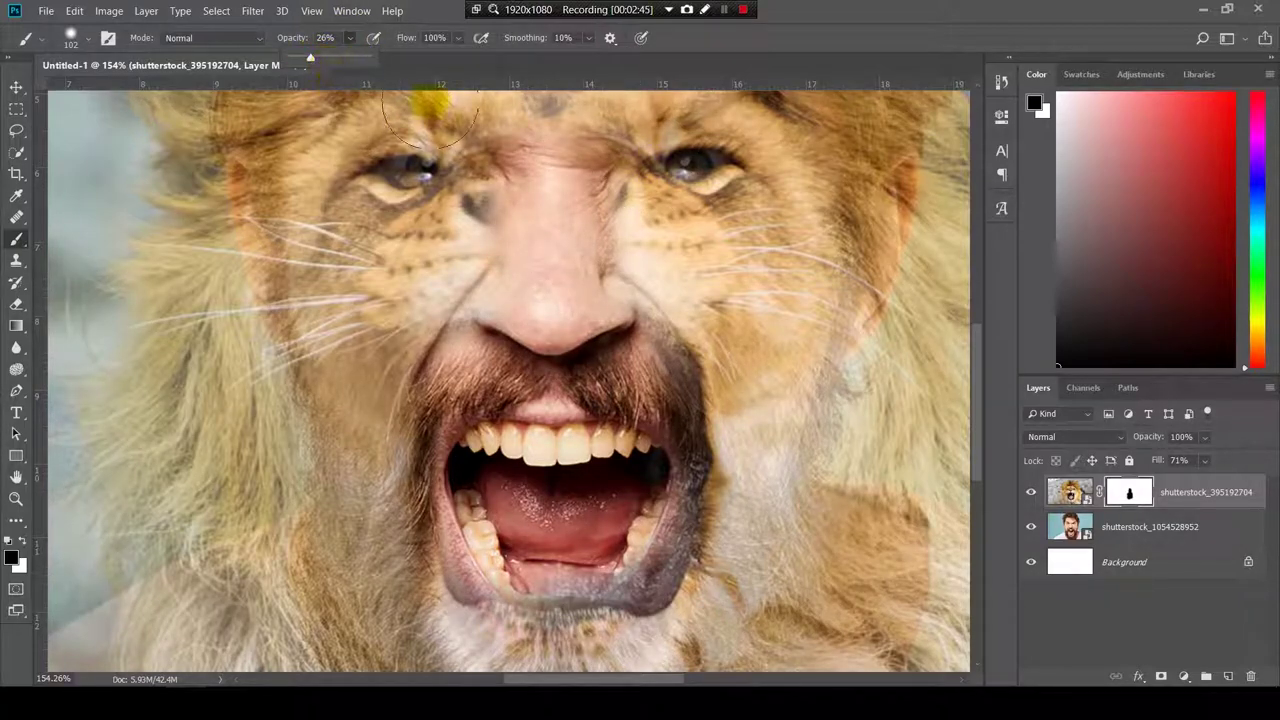
pyautogui.click(877, 52)
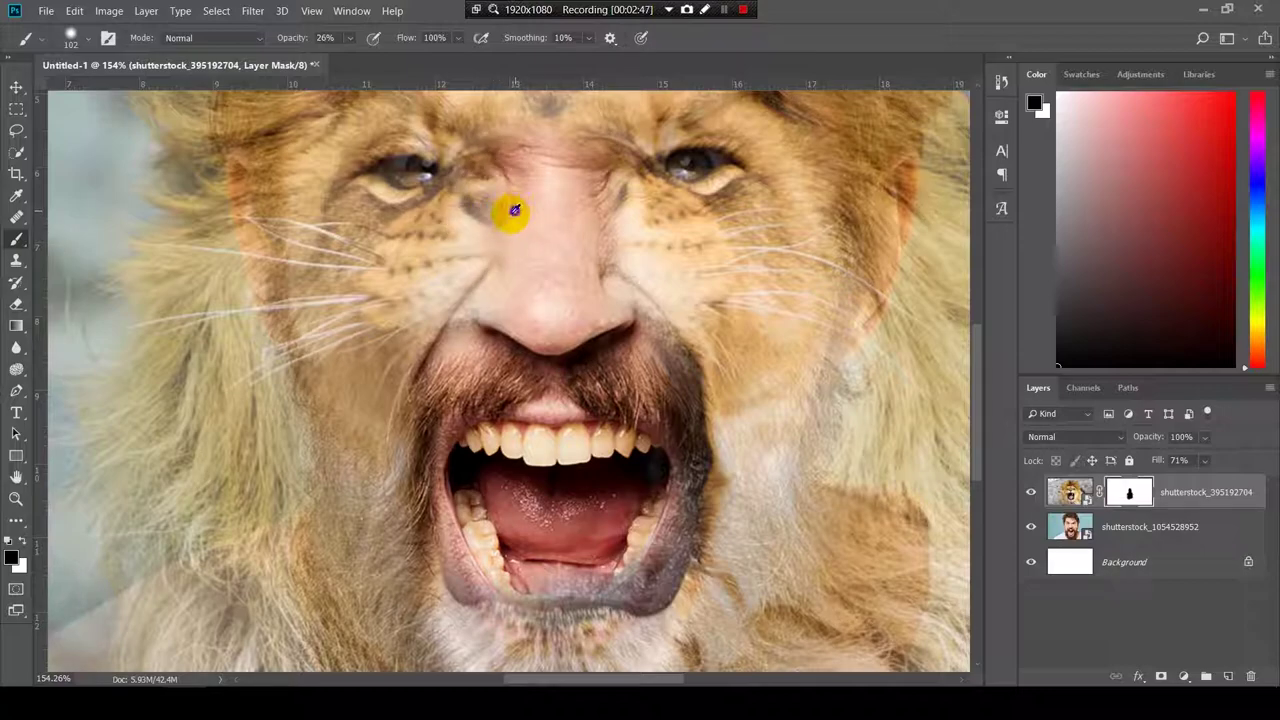
# - Paint black on the mask with a 73 px brush along both sides of the nose and between the eyes to soften the blend
pyautogui.moveTo(512, 212)
pyautogui.mouseDown()
pyautogui.moveTo(482, 220)
pyautogui.moveTo(506, 206)
pyautogui.moveTo(500, 183)
pyautogui.moveTo(520, 181)
pyautogui.moveTo(495, 199)
pyautogui.moveTo(505, 232)
pyautogui.moveTo(556, 234)
pyautogui.mouseUp()
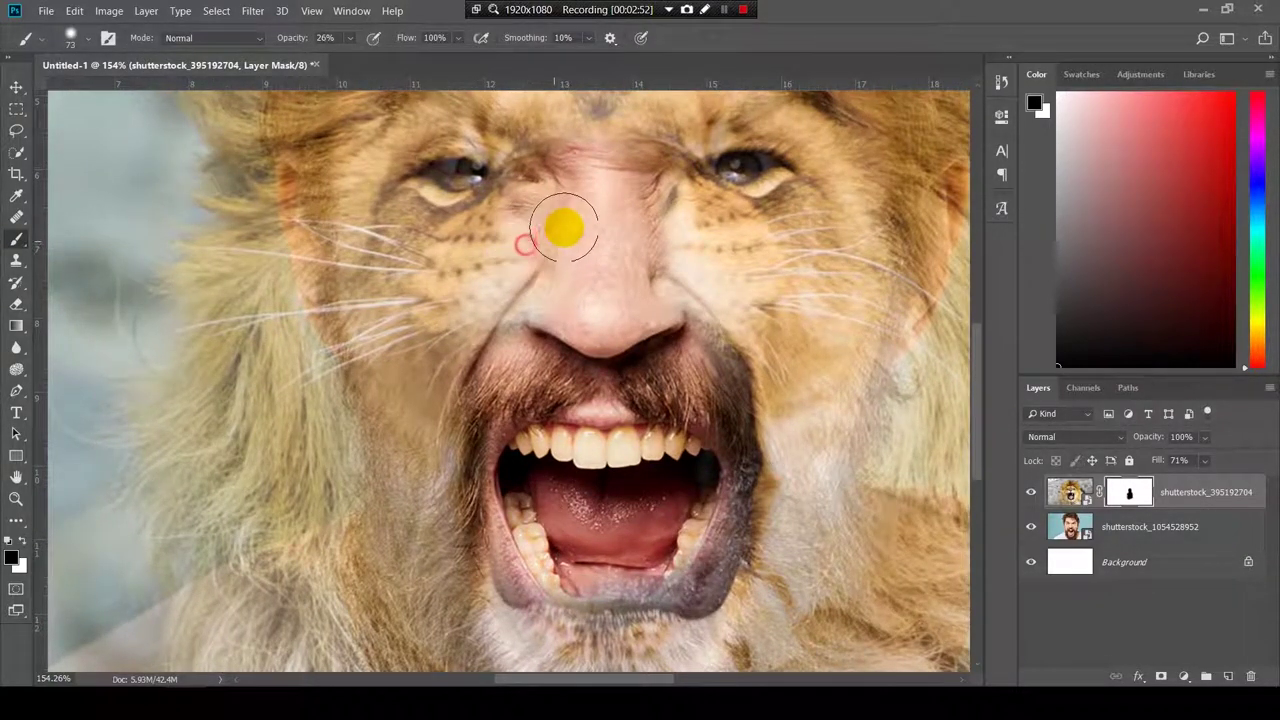
pyautogui.hscroll(3, 700, 257)
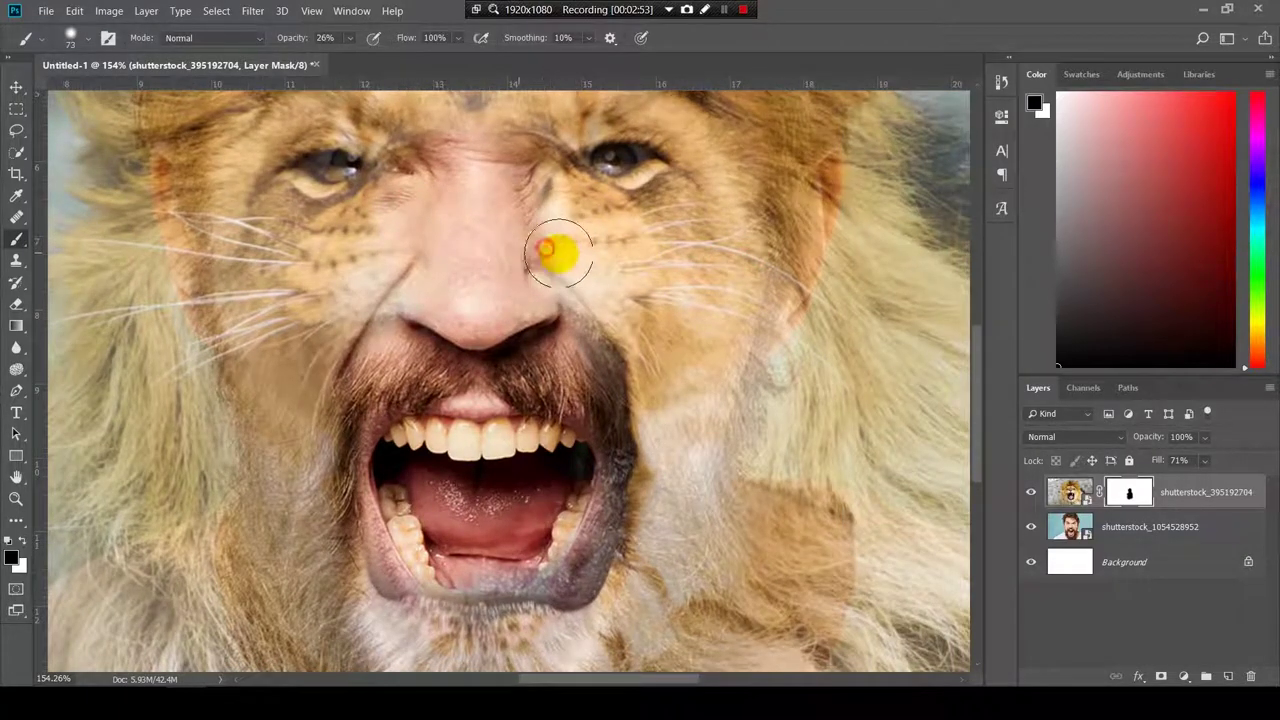
pyautogui.scroll(3, 666, 320)
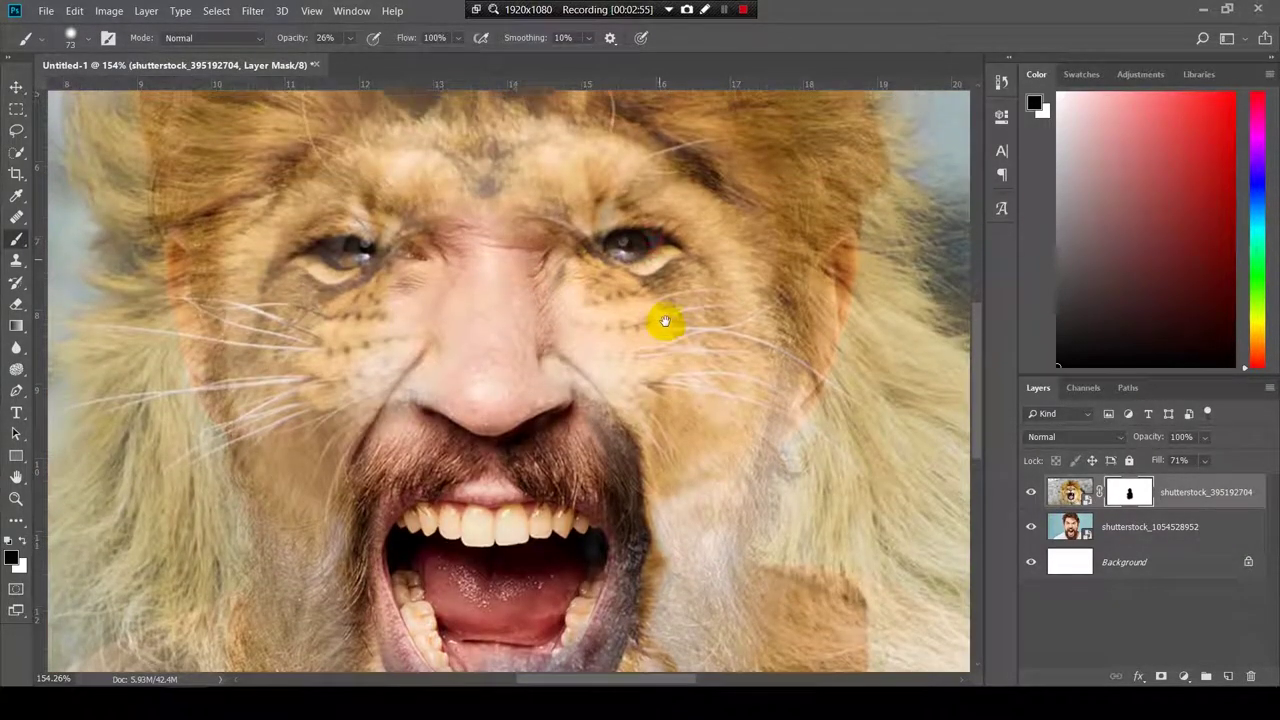
pyautogui.moveTo(546, 317); pyautogui.dragTo(465, 266)
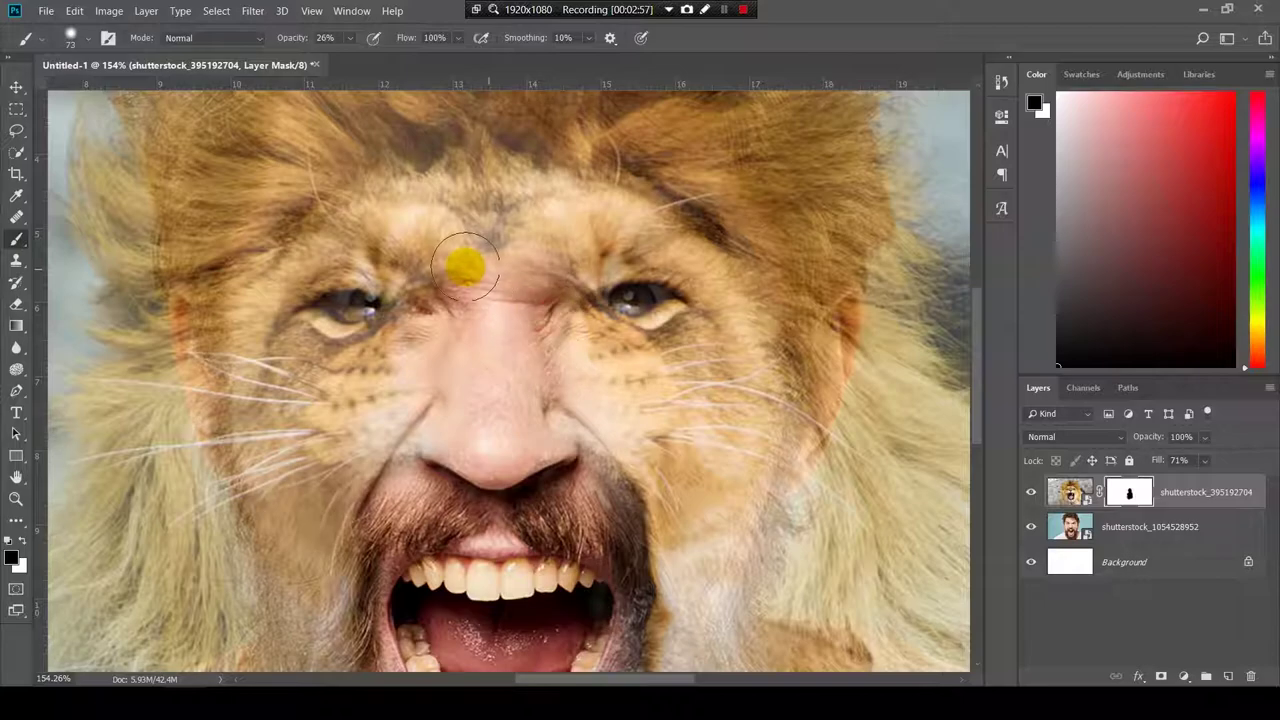
pyautogui.moveTo(556, 345); pyautogui.dragTo(648, 323)
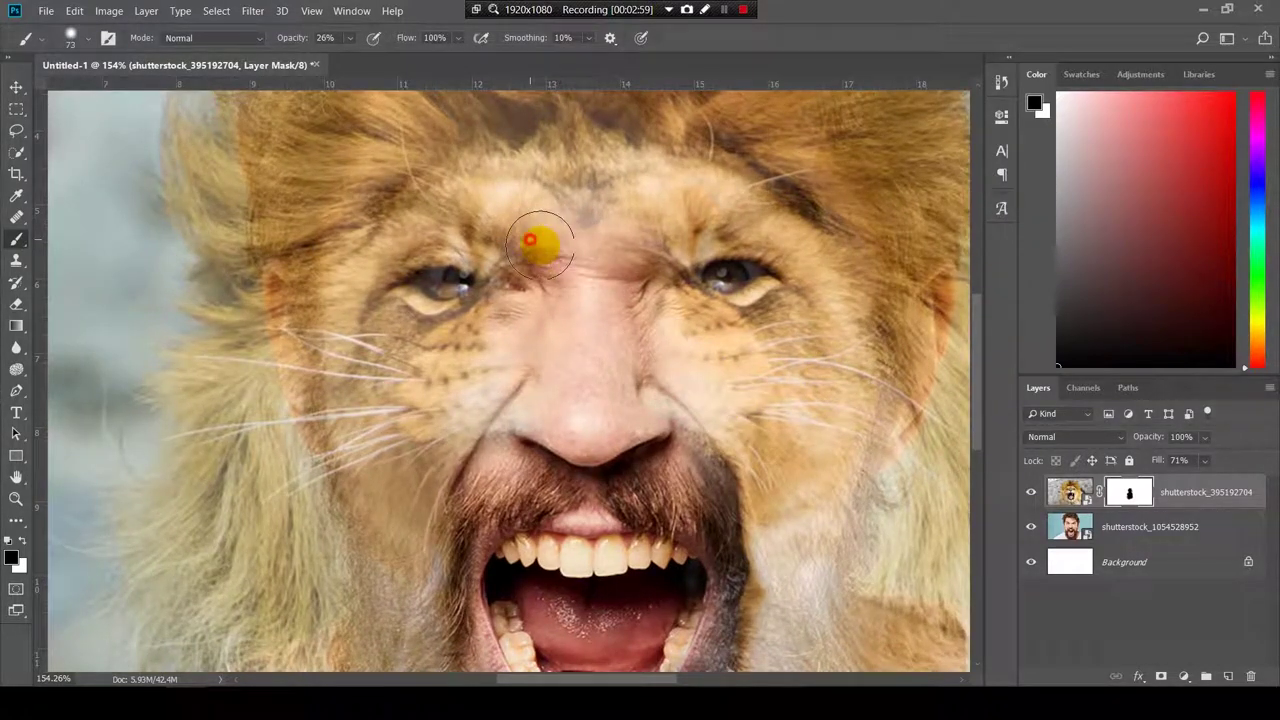
pyautogui.moveTo(619, 393); pyautogui.dragTo(553, 290)
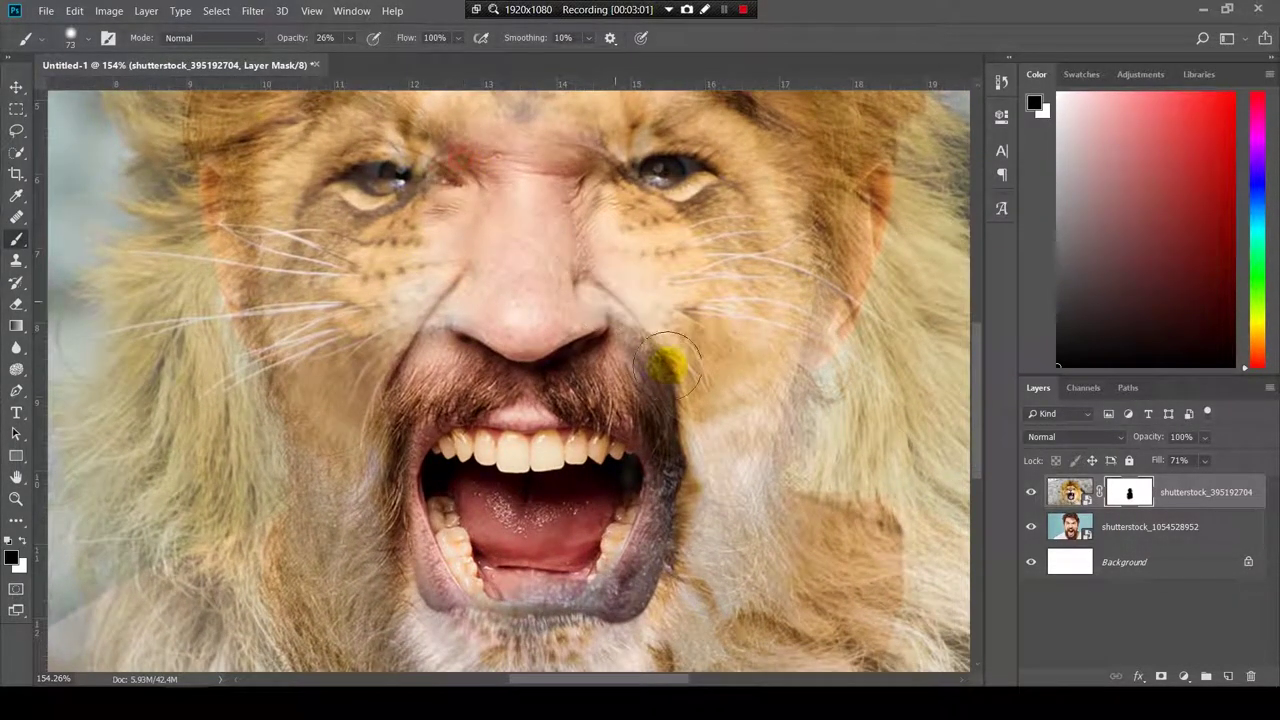
# - Touch up the mask around the mouth, painting white over the lower lip's left corner to bring back the lion's lip
pyautogui.moveTo(729, 349)
pyautogui.mouseDown()
pyautogui.moveTo(758, 307)
pyautogui.moveTo(759, 271)
pyautogui.mouseUp()
pyautogui.moveTo(553, 408); pyautogui.dragTo(588, 354)
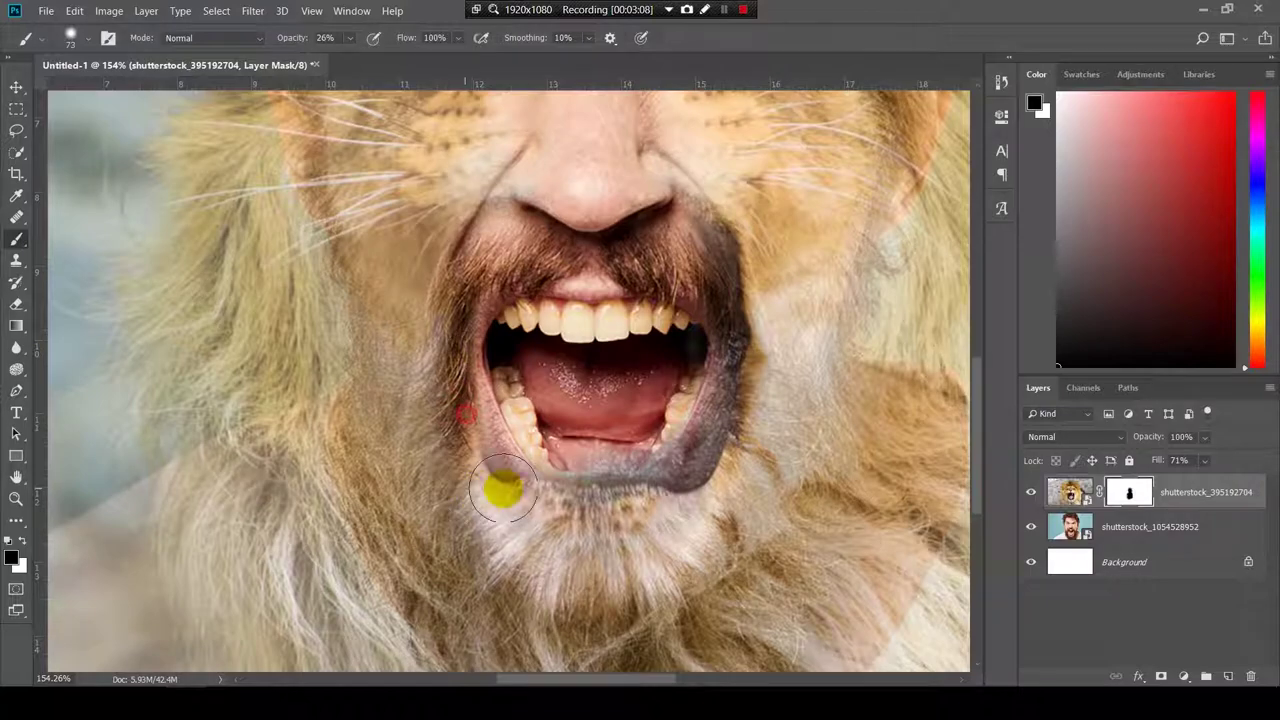
pyautogui.scroll(-3, 503, 488)
pyautogui.hscroll(1, 503, 488)
pyautogui.scroll(4, 524, 397)
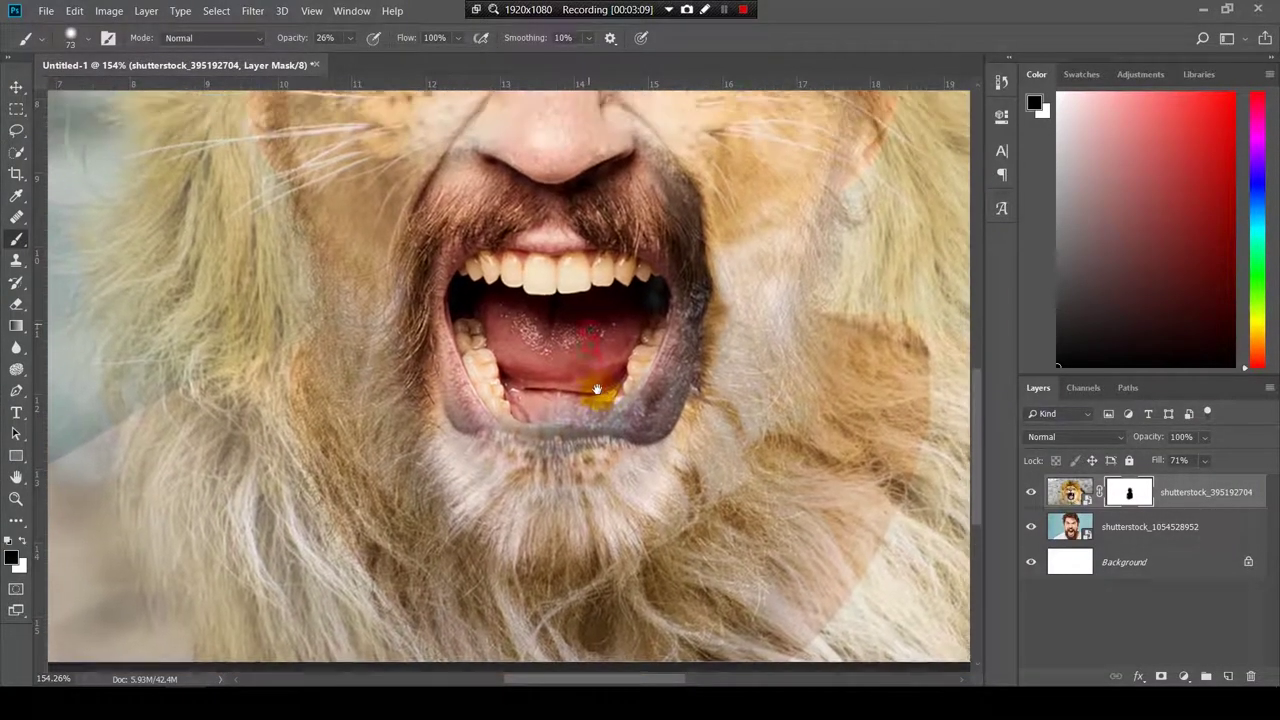
pyautogui.moveTo(640, 515)
pyautogui.mouseDown()
pyautogui.moveTo(481, 530)
pyautogui.moveTo(522, 530)
pyautogui.mouseUp()
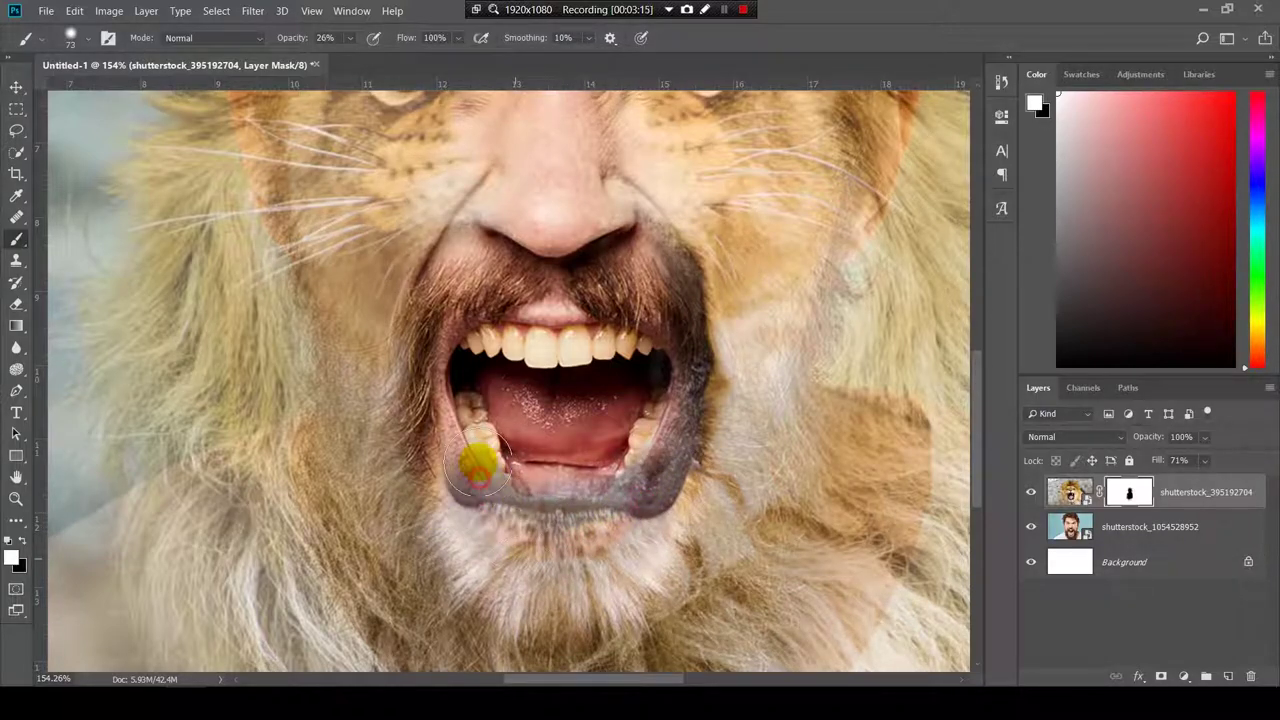
pyautogui.moveTo(480, 425); pyautogui.dragTo(500, 487)
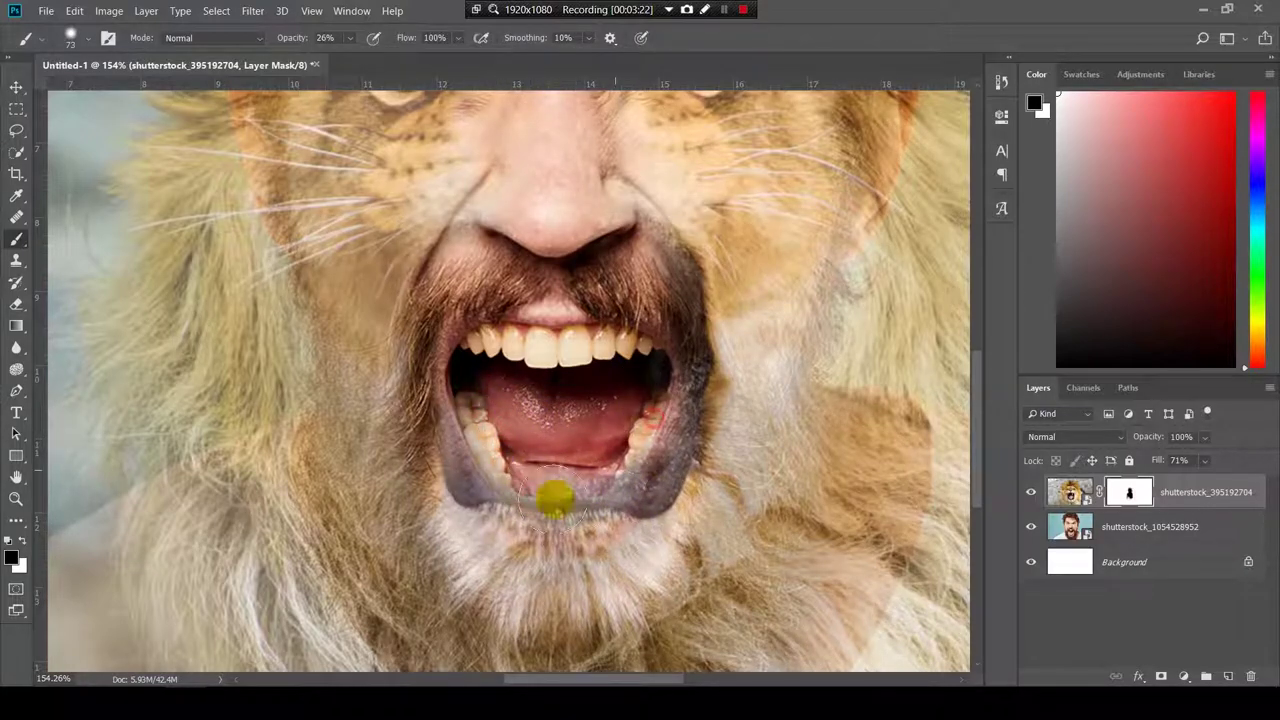
# - Paint black on the mask along the right edge of the mouth to reveal more of the man's beard
pyautogui.moveTo(696, 516); pyautogui.dragTo(614, 554)
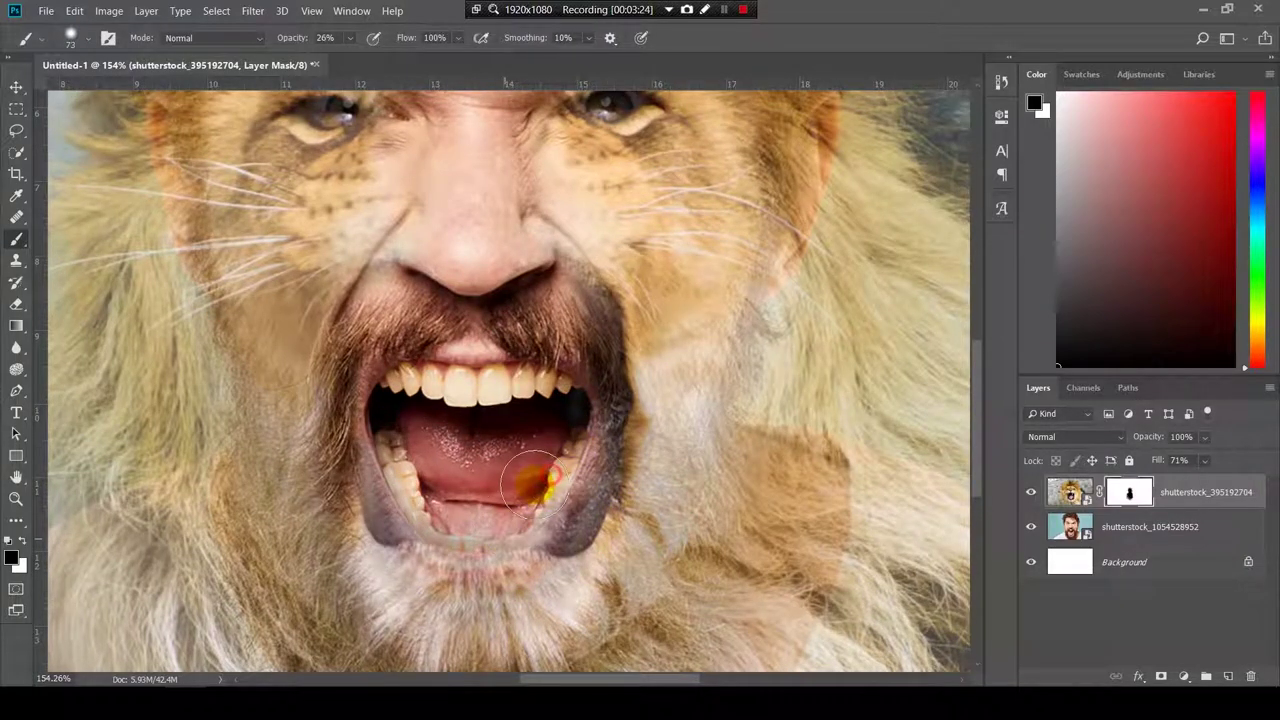
pyautogui.moveTo(641, 395)
pyautogui.mouseDown()
pyautogui.moveTo(632, 466)
pyautogui.moveTo(645, 495)
pyautogui.moveTo(626, 452)
pyautogui.moveTo(619, 569)
pyautogui.mouseUp()
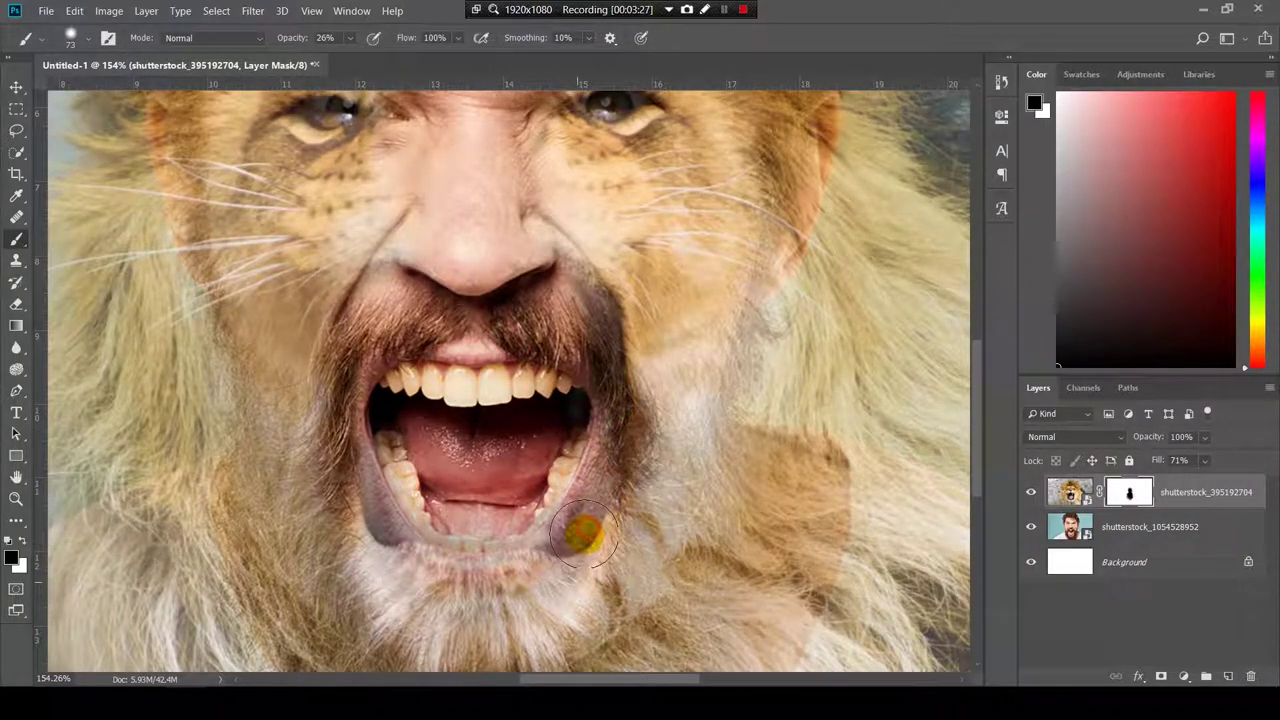
pyautogui.scroll(-6, 583, 531)
pyautogui.scroll(6, 520, 518)
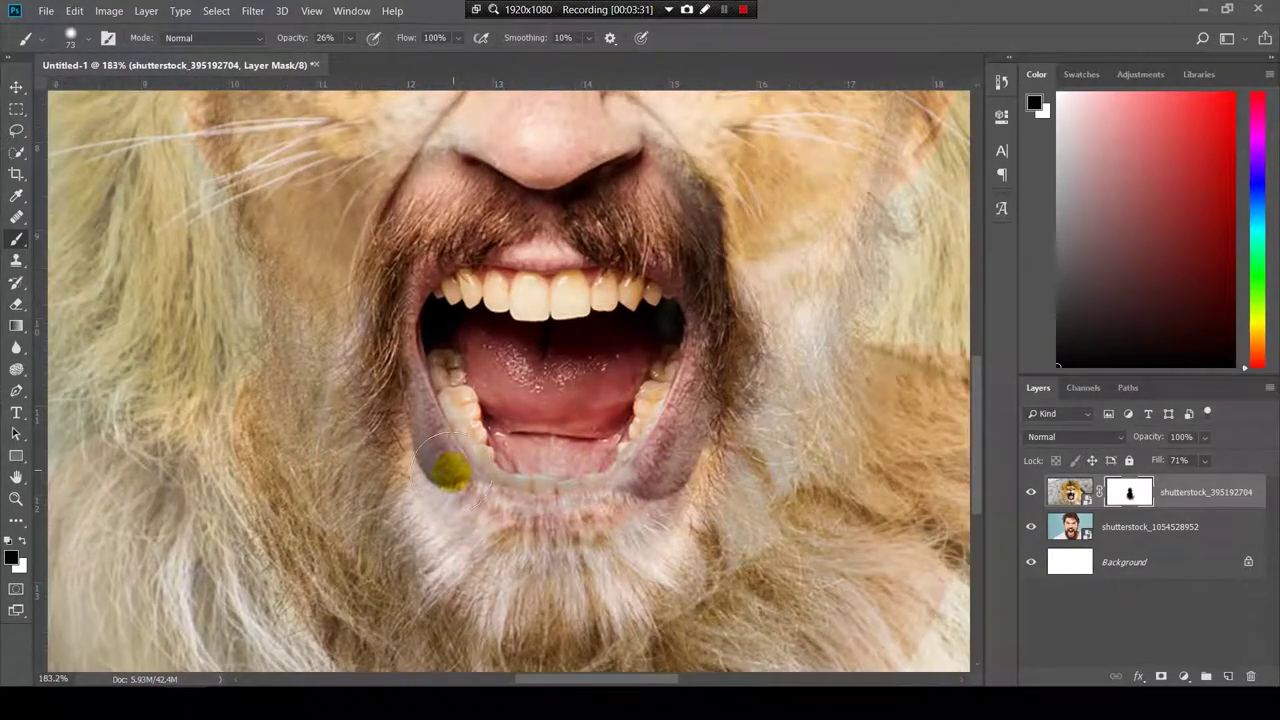
# - Retouch the lower lip on the mask, painting black with a 46 px brush to reveal the man's lower teeth and gum
pyautogui.moveTo(451, 468); pyautogui.dragTo(676, 461)
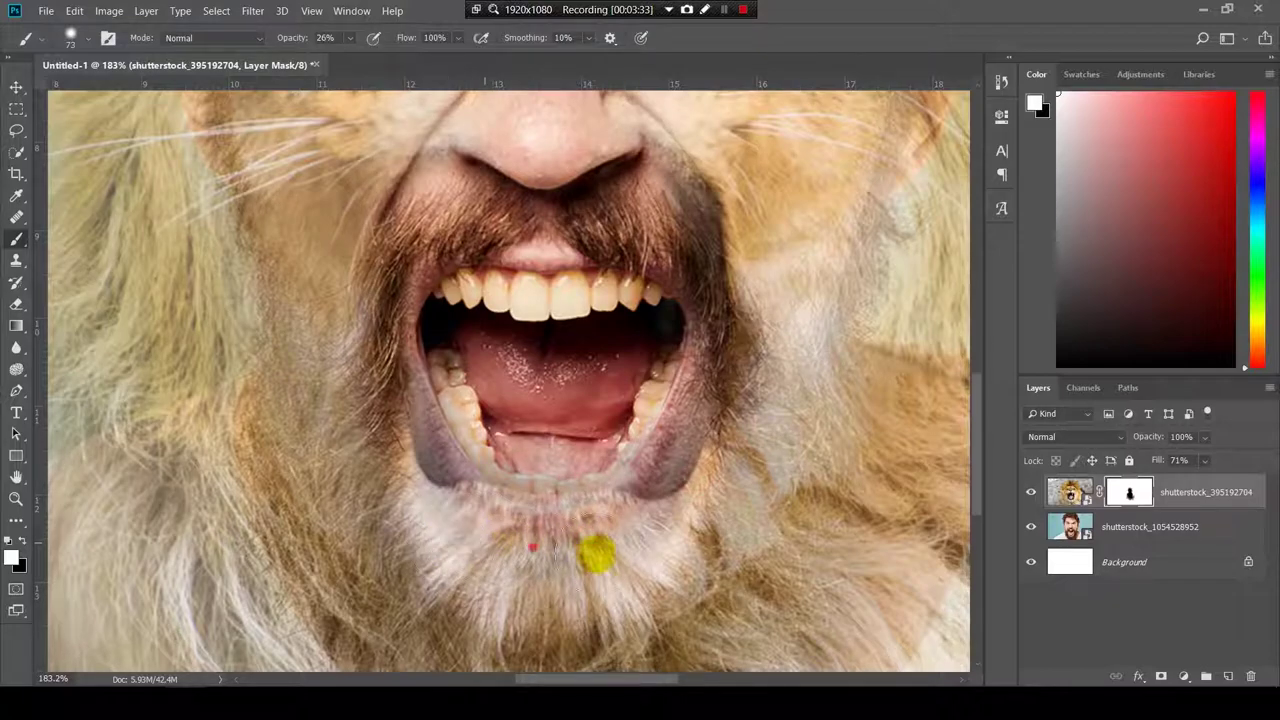
pyautogui.press('x')
pyautogui.moveTo(576, 398); pyautogui.dragTo(553, 398)
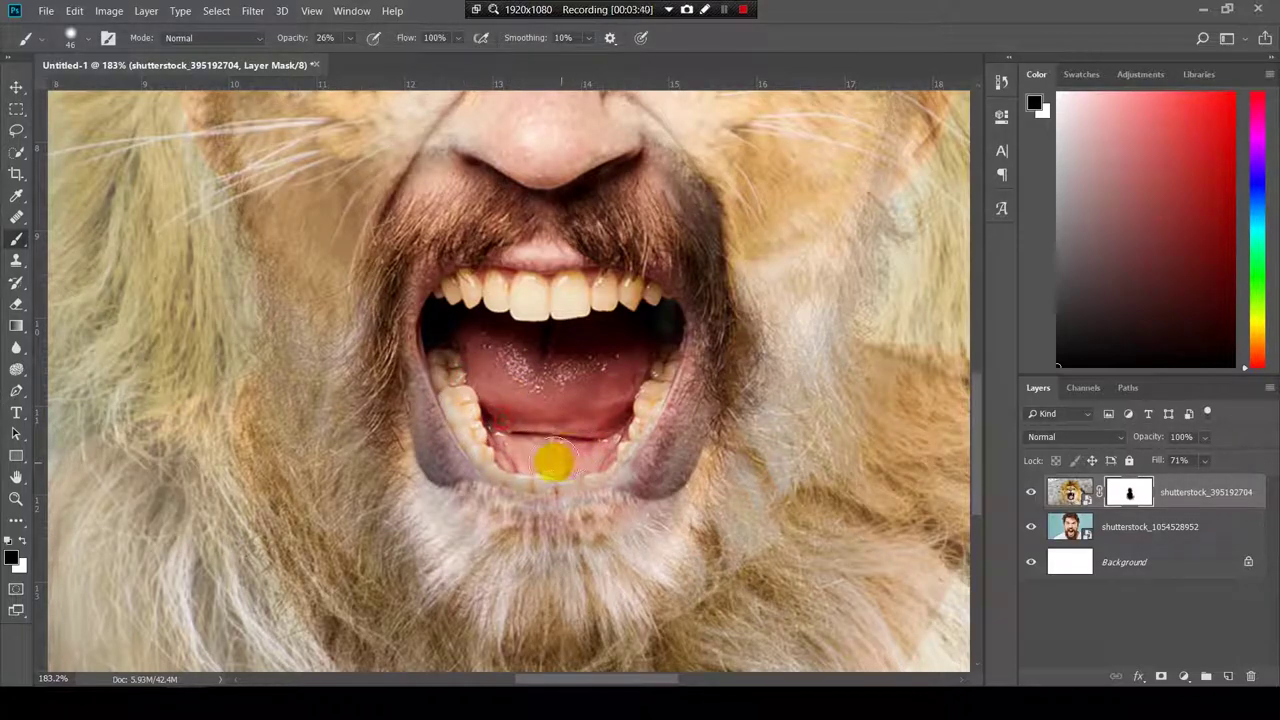
pyautogui.moveTo(534, 463)
pyautogui.mouseDown()
pyautogui.moveTo(462, 391)
pyautogui.moveTo(512, 463)
pyautogui.moveTo(579, 462)
pyautogui.mouseUp()
pyautogui.moveTo(468, 398); pyautogui.dragTo(531, 450)
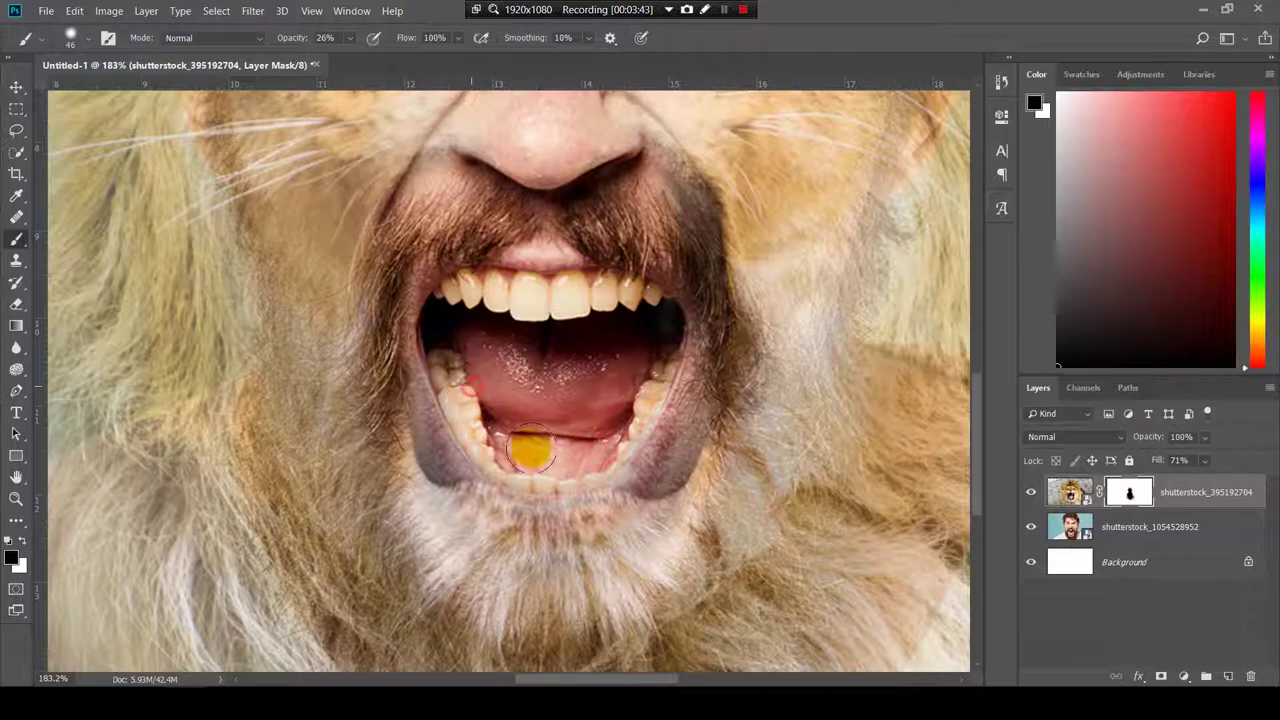
# - Refine the transition between the man's lower teeth and the lion's chin by painting the mask with black and white
pyautogui.scroll(-5, 604, 477)
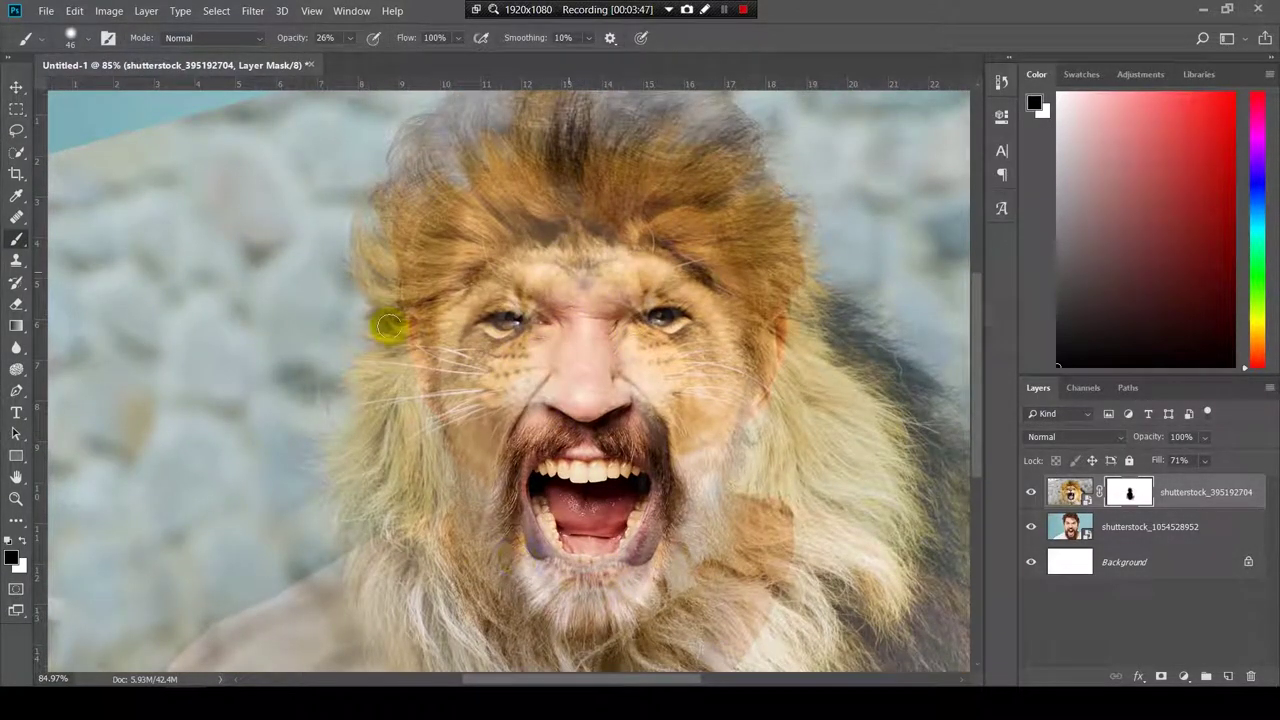
pyautogui.scroll(3, 596, 555)
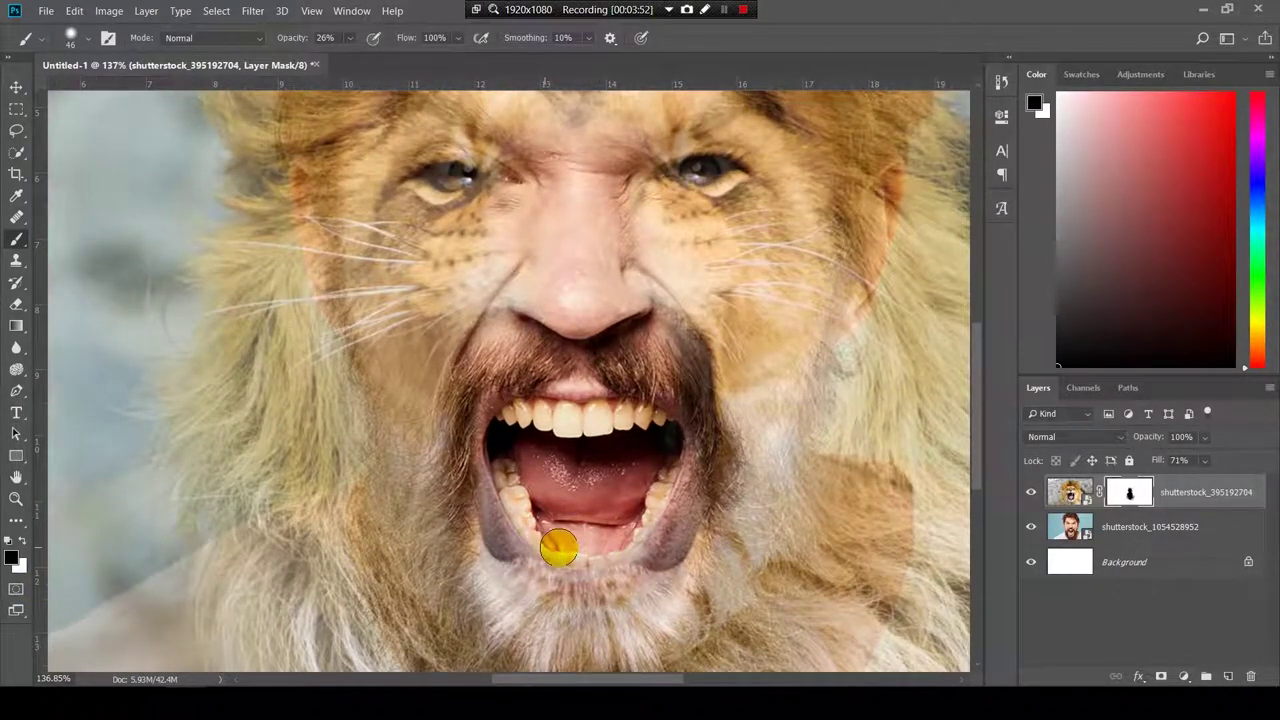
pyautogui.scroll(-1, 589, 600)
pyautogui.scroll(3, 617, 614)
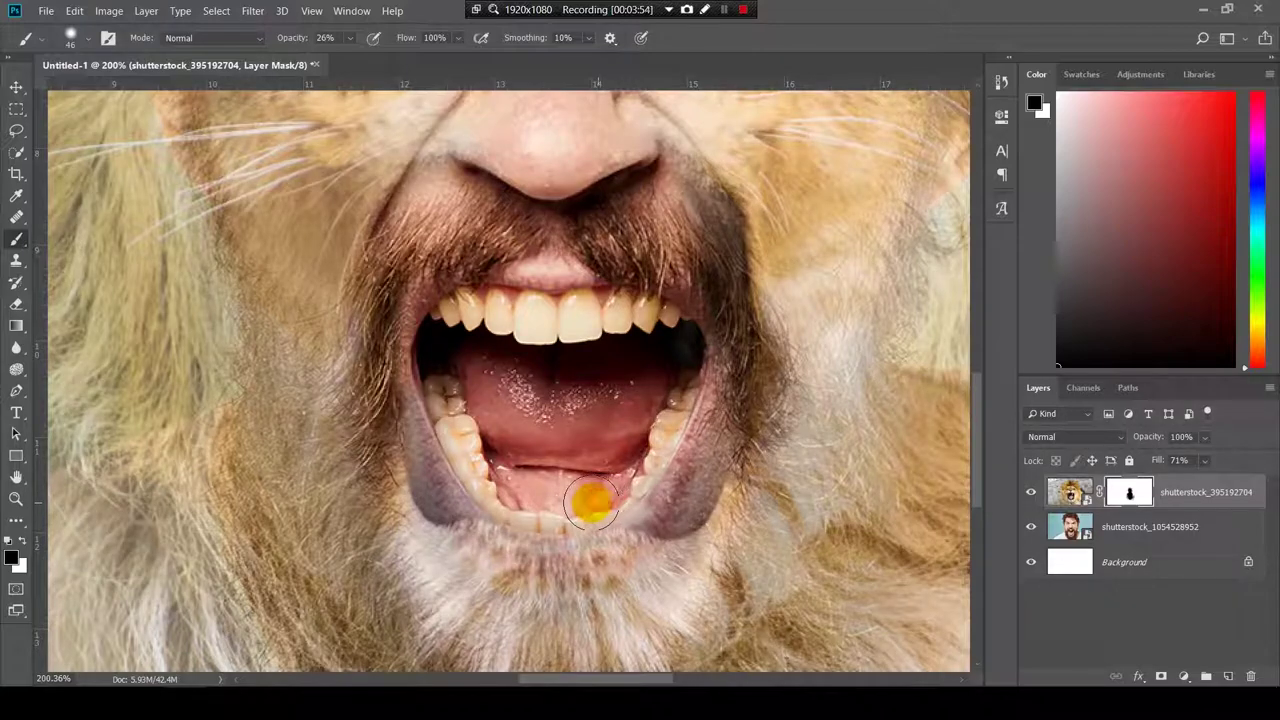
pyautogui.moveTo(604, 531)
pyautogui.mouseDown()
pyautogui.moveTo(566, 452)
pyautogui.moveTo(449, 457)
pyautogui.mouseUp()
pyautogui.moveTo(534, 446)
pyautogui.mouseDown()
pyautogui.moveTo(408, 428)
pyautogui.moveTo(570, 472)
pyautogui.moveTo(411, 428)
pyautogui.moveTo(655, 436)
pyautogui.mouseUp()
pyautogui.press('x')
pyautogui.moveTo(380, 457)
pyautogui.mouseDown()
pyautogui.moveTo(566, 486)
pyautogui.moveTo(424, 460)
pyautogui.moveTo(405, 444)
pyautogui.moveTo(656, 458)
pyautogui.moveTo(327, 452)
pyautogui.moveTo(623, 489)
pyautogui.mouseUp()
pyautogui.moveTo(569, 449)
pyautogui.mouseDown()
pyautogui.moveTo(423, 463)
pyautogui.moveTo(366, 435)
pyautogui.moveTo(557, 480)
pyautogui.moveTo(476, 484)
pyautogui.mouseUp()
pyautogui.press('z')
pyautogui.press('b')
pyautogui.moveTo(646, 474)
pyautogui.mouseDown()
pyautogui.moveTo(500, 478)
pyautogui.moveTo(648, 524)
pyautogui.mouseUp()
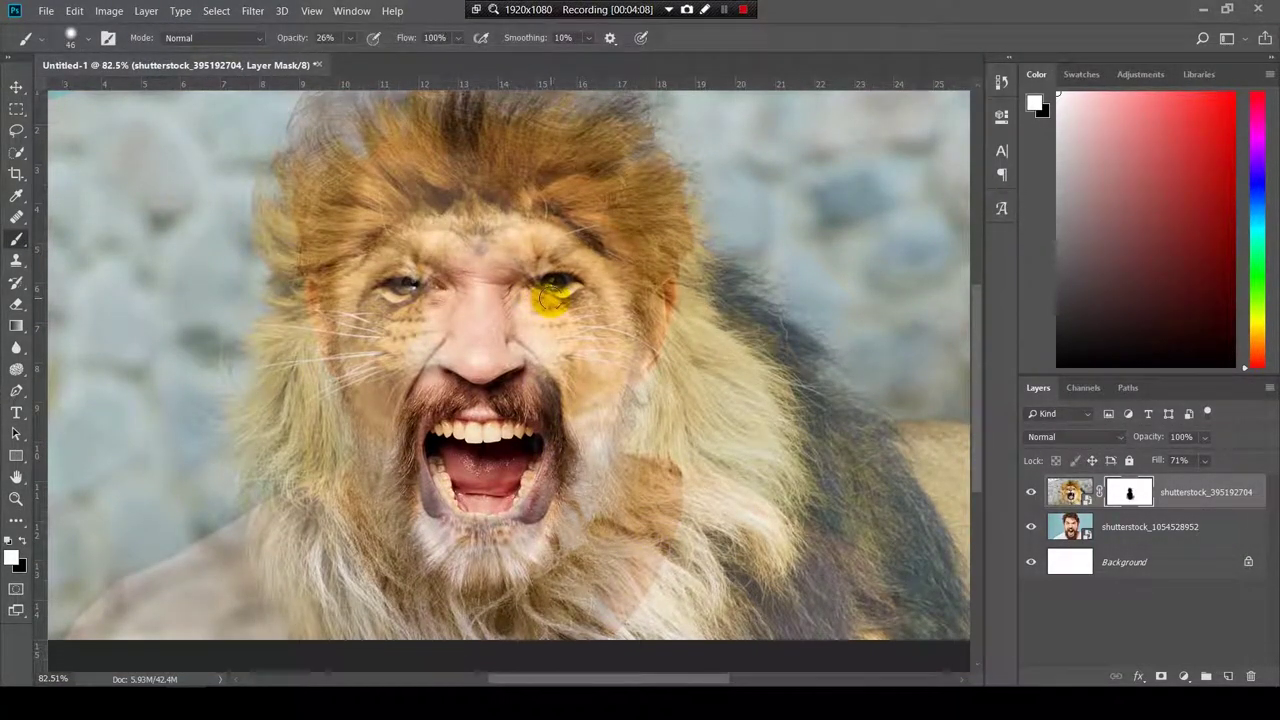
# - Paint black on the mask over the lion's right-hand eye to reveal the man's eye
pyautogui.press('z')
pyautogui.moveTo(559, 295)
pyautogui.mouseDown()
pyautogui.moveTo(601, 303)
pyautogui.moveTo(730, 262)
pyautogui.moveTo(687, 260)
pyautogui.moveTo(700, 270)
pyautogui.moveTo(692, 302)
pyautogui.moveTo(624, 314)
pyautogui.moveTo(646, 342)
pyautogui.moveTo(693, 300)
pyautogui.mouseUp()
pyautogui.press('b')
pyautogui.press('x')
pyautogui.moveTo(717, 258); pyautogui.dragTo(674, 258)
pyautogui.click(716, 255)
pyautogui.moveTo(728, 303); pyautogui.dragTo(722, 319)
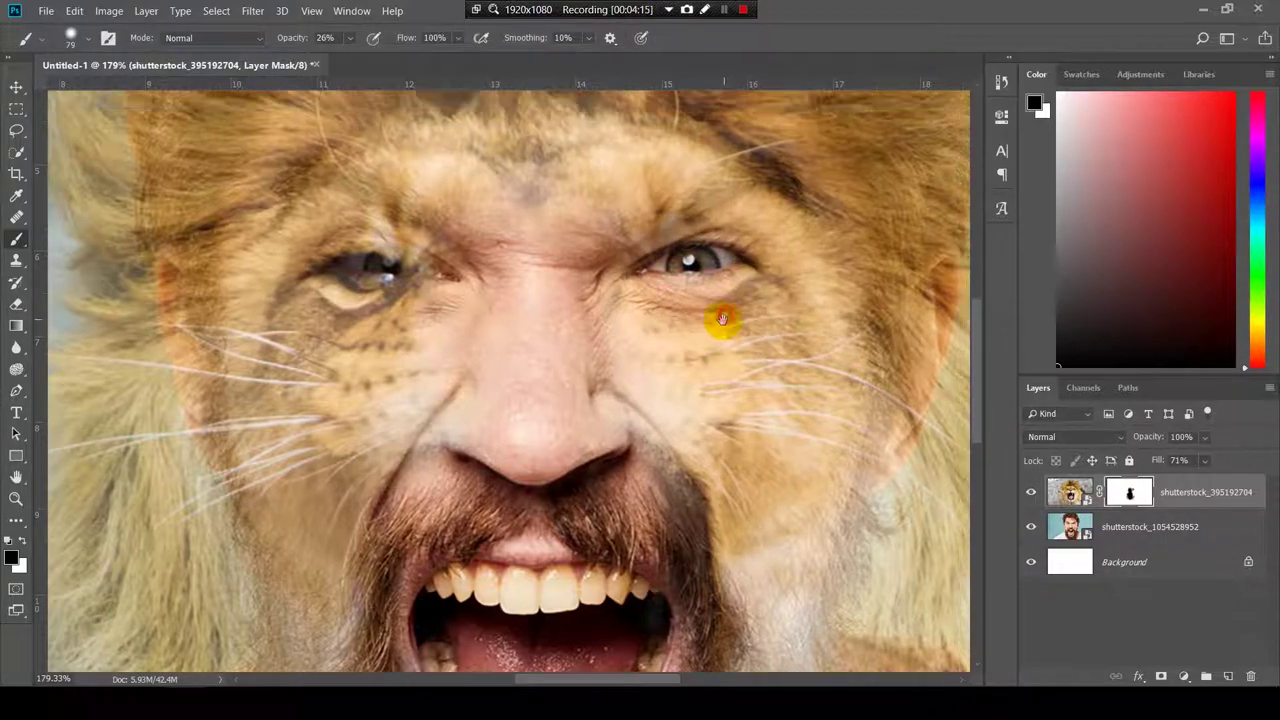
pyautogui.moveTo(378, 282)
pyautogui.mouseDown()
pyautogui.moveTo(654, 292)
pyautogui.moveTo(695, 333)
pyautogui.moveTo(593, 339)
pyautogui.moveTo(632, 344)
pyautogui.moveTo(627, 298)
pyautogui.moveTo(561, 320)
pyautogui.moveTo(641, 306)
pyautogui.moveTo(632, 294)
pyautogui.moveTo(667, 300)
pyautogui.mouseUp()
pyautogui.hotkey('ctrl', '0')
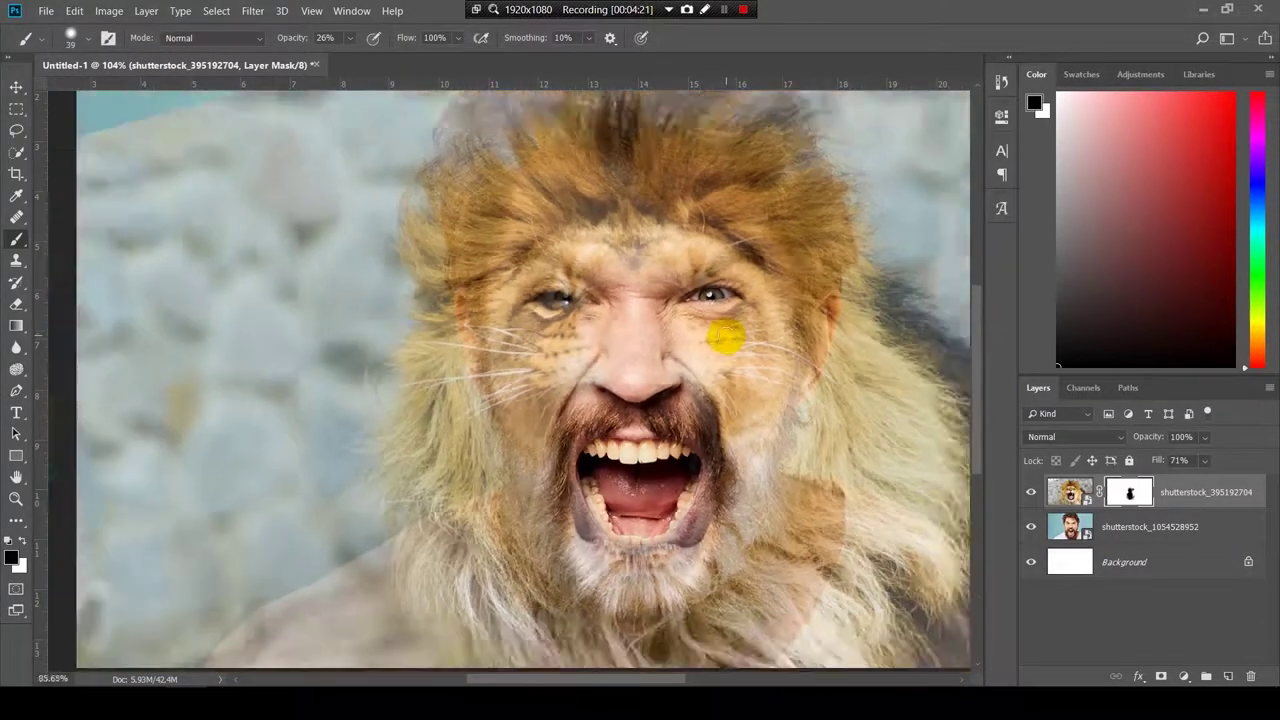
# - Select the lion layer's image instead of its mask and raise the layer's Fill to 100%
pyautogui.click(1070, 490)
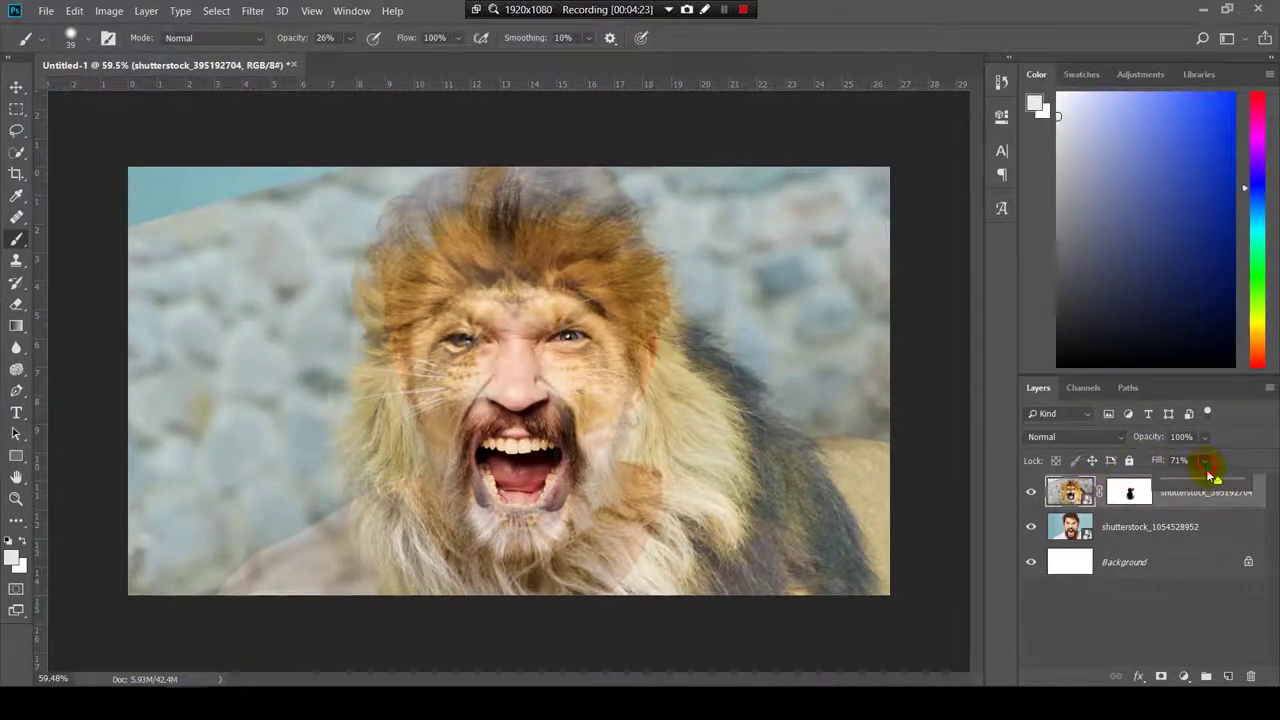
pyautogui.moveTo(1218, 484); pyautogui.dragTo(1266, 480)
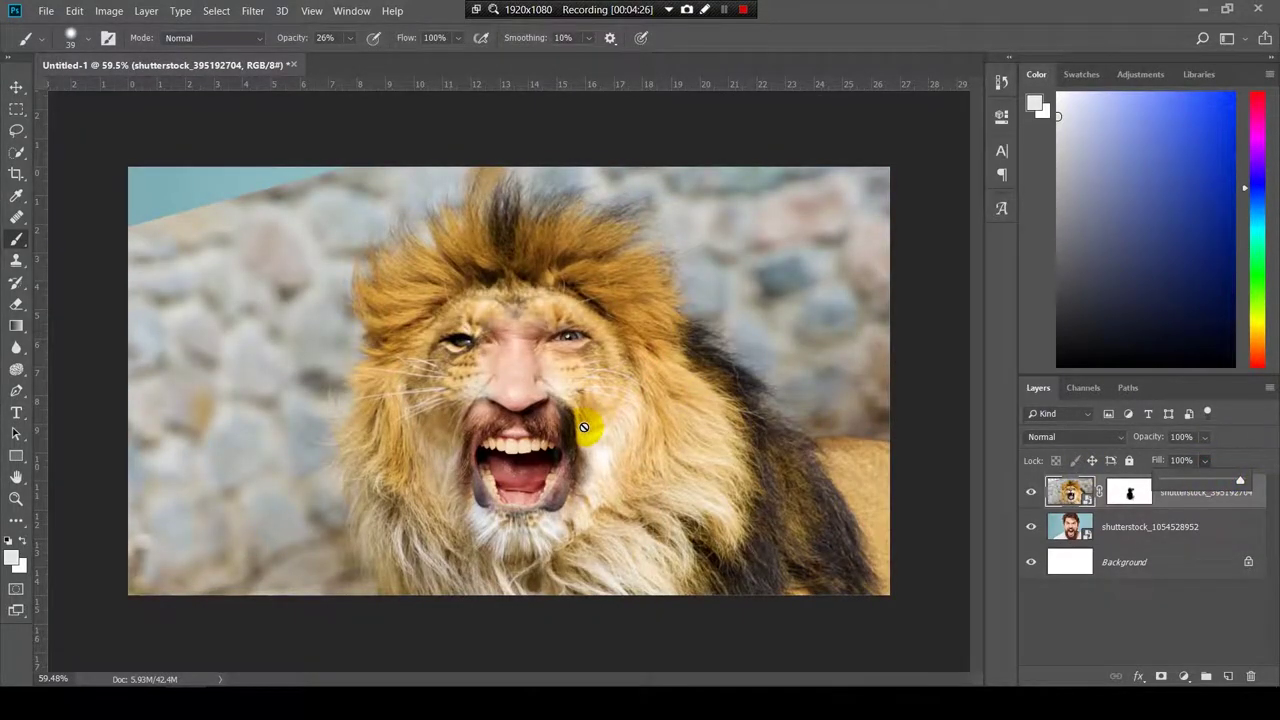
pyautogui.press('v')
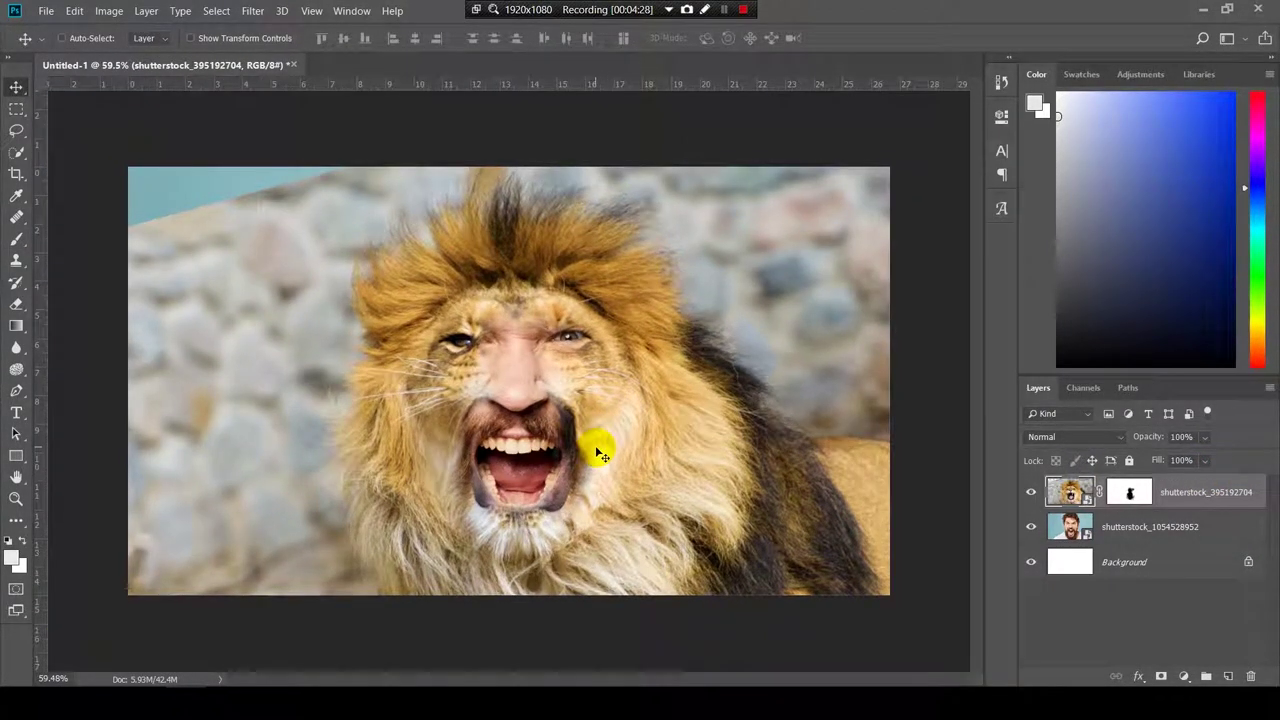
# - Scale the lion and man layers up together to about 154% with Free Transform and reposition the face within the canvas
pyautogui.click(1160, 526)
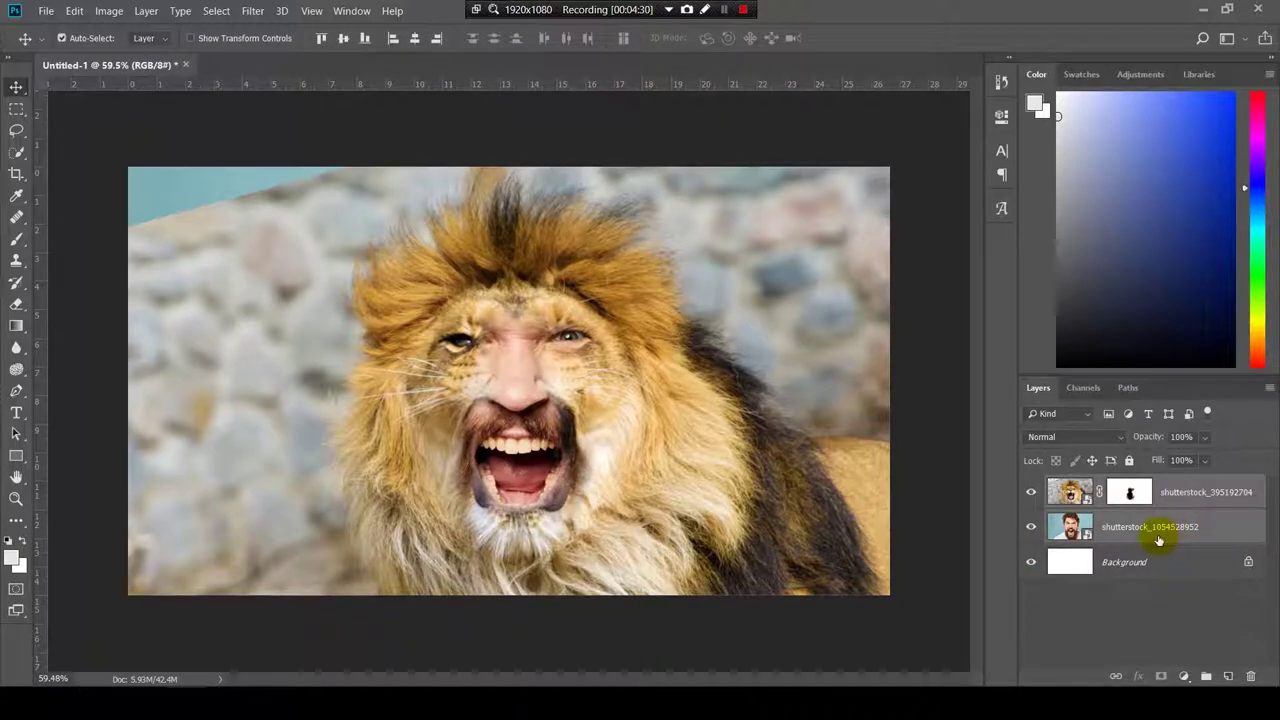
pyautogui.hotkey('ctrl', 't')
pyautogui.hotkey('ctrl', '-')
pyautogui.hotkey('ctrl', '-')
pyautogui.hotkey('ctrl', '-')
pyautogui.hotkey('ctrl', '-')
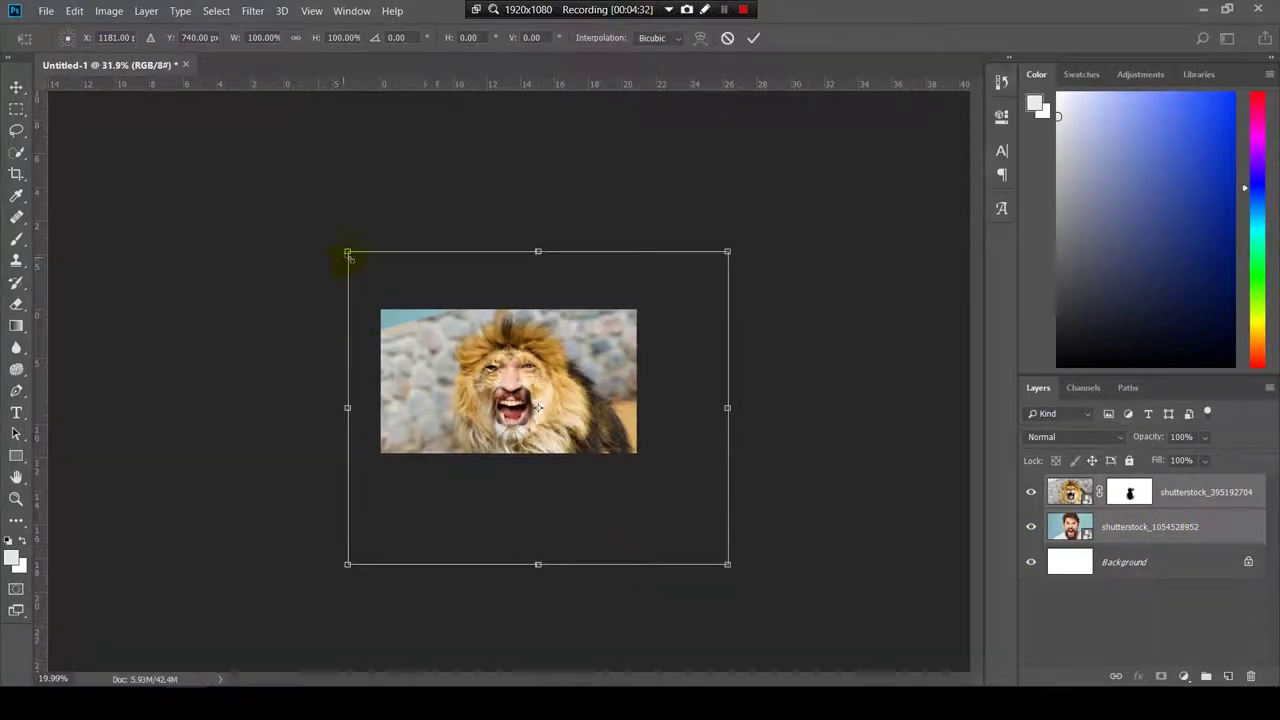
pyautogui.moveTo(348, 256); pyautogui.dragTo(217, 200)
pyautogui.scroll(2, 553, 365)
pyautogui.moveTo(553, 365); pyautogui.dragTo(610, 337)
pyautogui.press('Return')
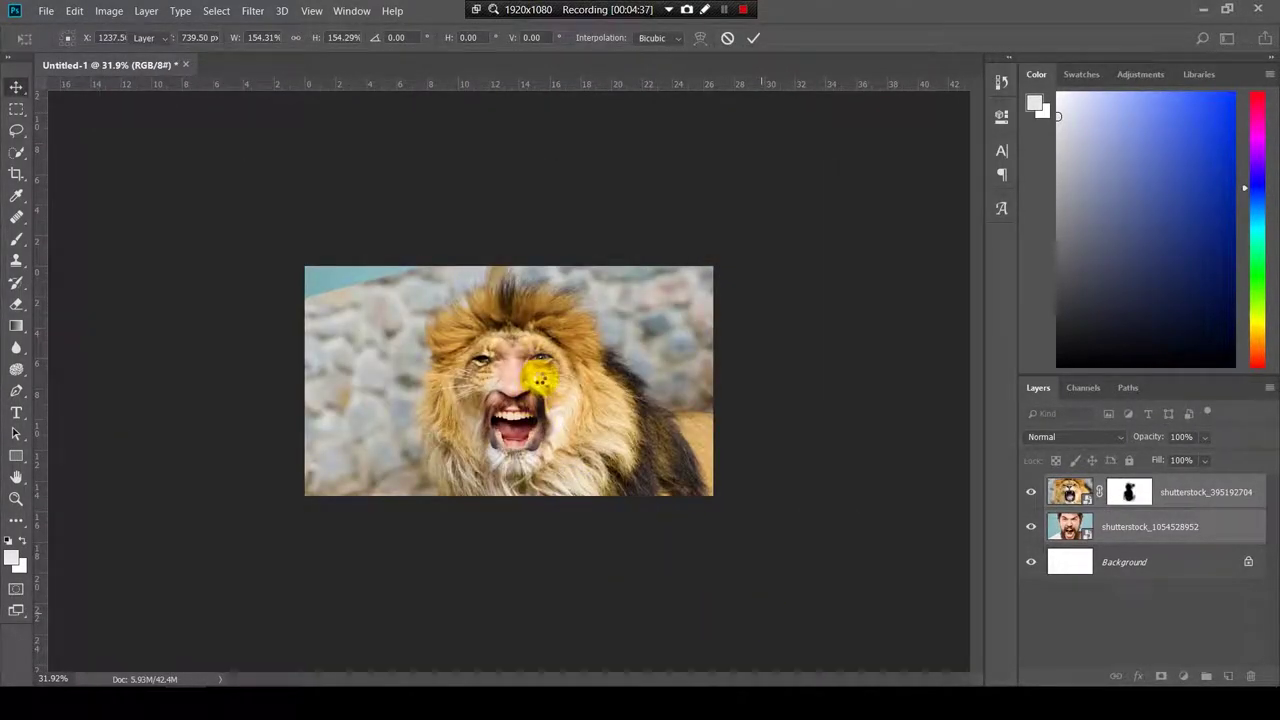
pyautogui.press('Return')
pyautogui.scroll(2, 557, 400)
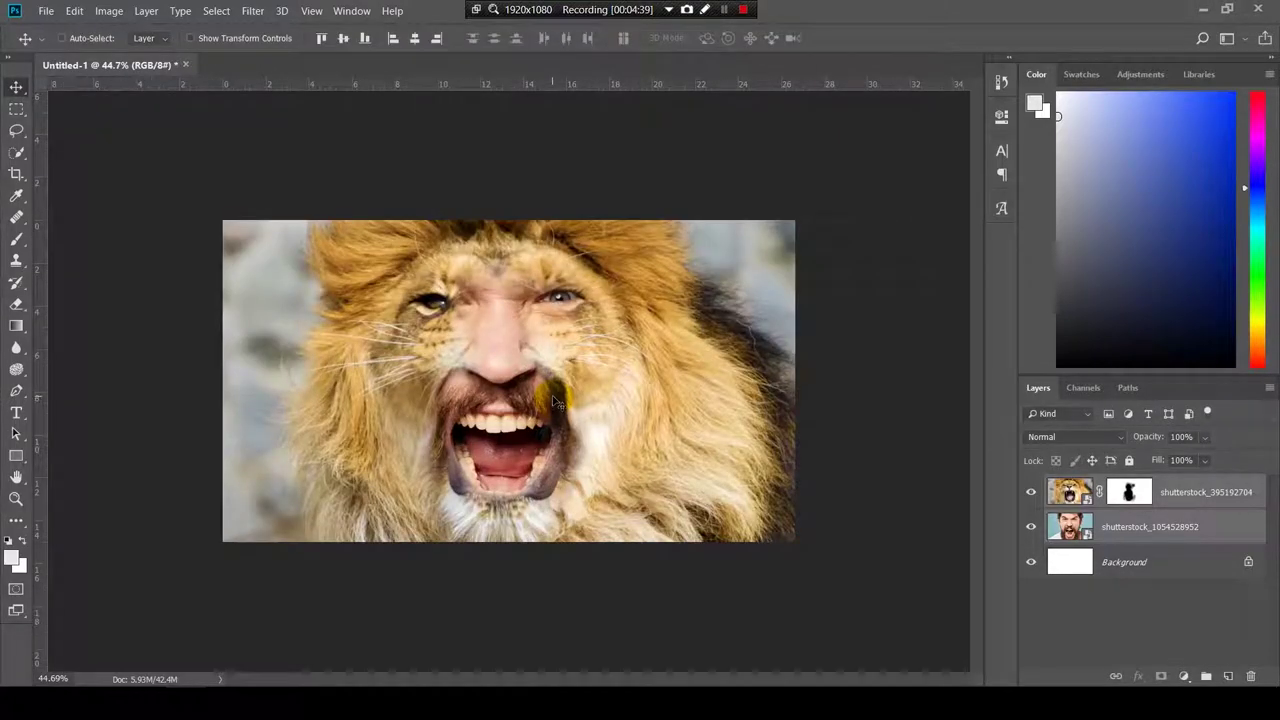
# - Paint black on the lion layer's mask with a brush enlarged to 401 px to reveal the man's right-hand eyebrow, forehead and hair
pyautogui.click(1128, 491)
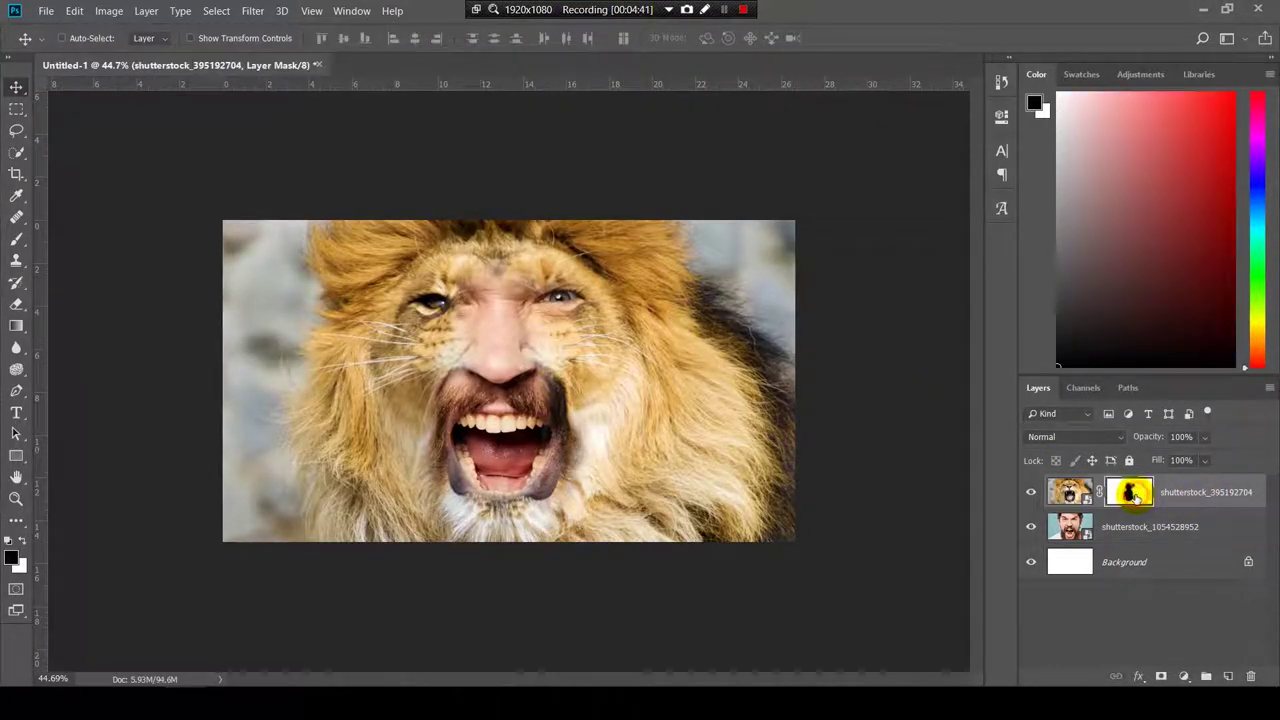
pyautogui.press('b')
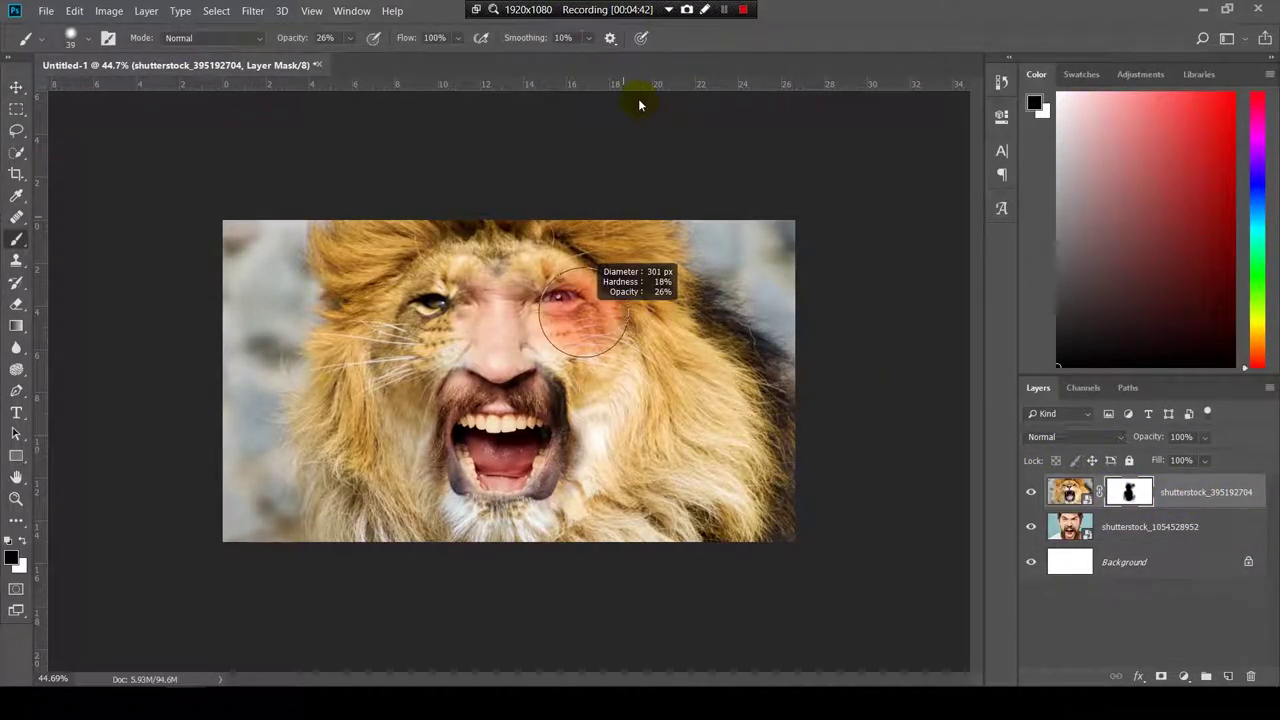
pyautogui.moveTo(638, 100); pyautogui.dragTo(640, 38)
pyautogui.moveTo(563, 311); pyautogui.dragTo(602, 311)
pyautogui.moveTo(565, 258)
pyautogui.mouseDown()
pyautogui.moveTo(635, 221)
pyautogui.moveTo(617, 210)
pyautogui.moveTo(609, 266)
pyautogui.moveTo(652, 324)
pyautogui.moveTo(657, 285)
pyautogui.moveTo(659, 306)
pyautogui.moveTo(625, 298)
pyautogui.mouseUp()
pyautogui.moveTo(565, 225); pyautogui.dragTo(597, 205)
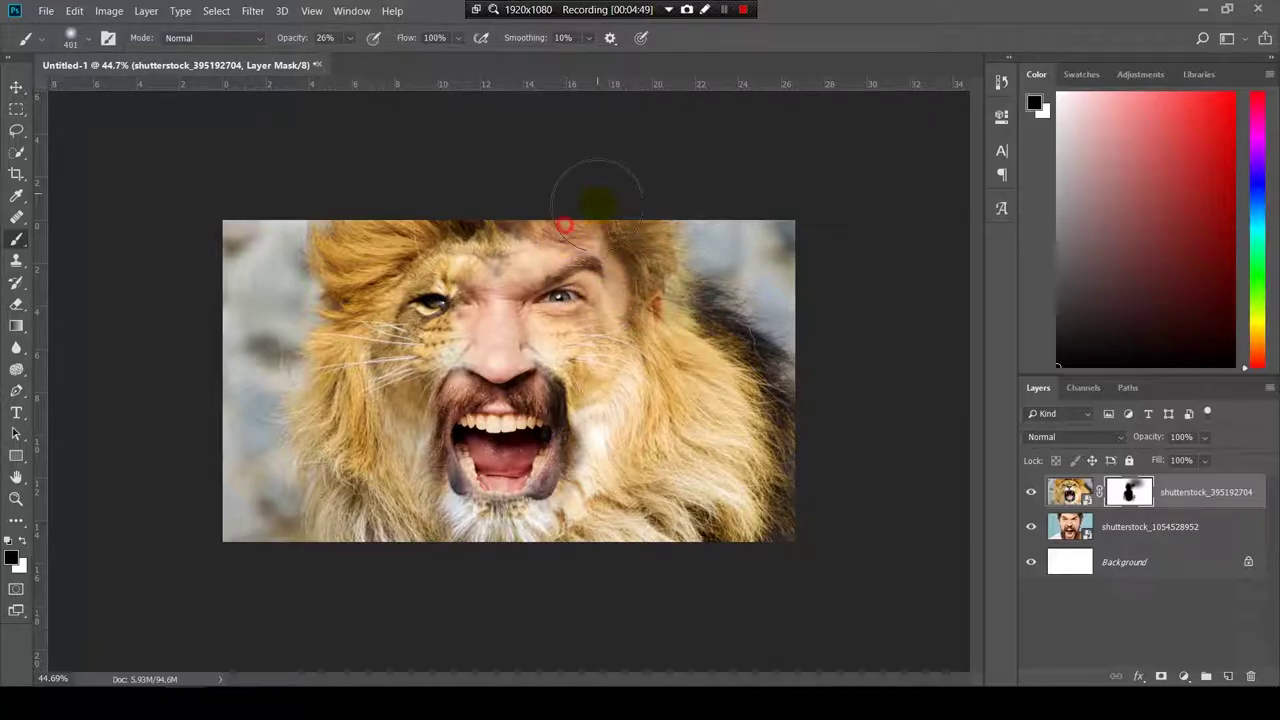
# - Refine the lion mask over the mid-forehead and nose bridge, alternating black and white strokes with the brush reduced to 155 and 122 px
pyautogui.moveTo(523, 234)
pyautogui.mouseDown()
pyautogui.moveTo(568, 220)
pyautogui.moveTo(556, 247)
pyautogui.moveTo(485, 261)
pyautogui.moveTo(544, 256)
pyautogui.moveTo(453, 274)
pyautogui.mouseUp()
pyautogui.scroll(7, 487, 263)
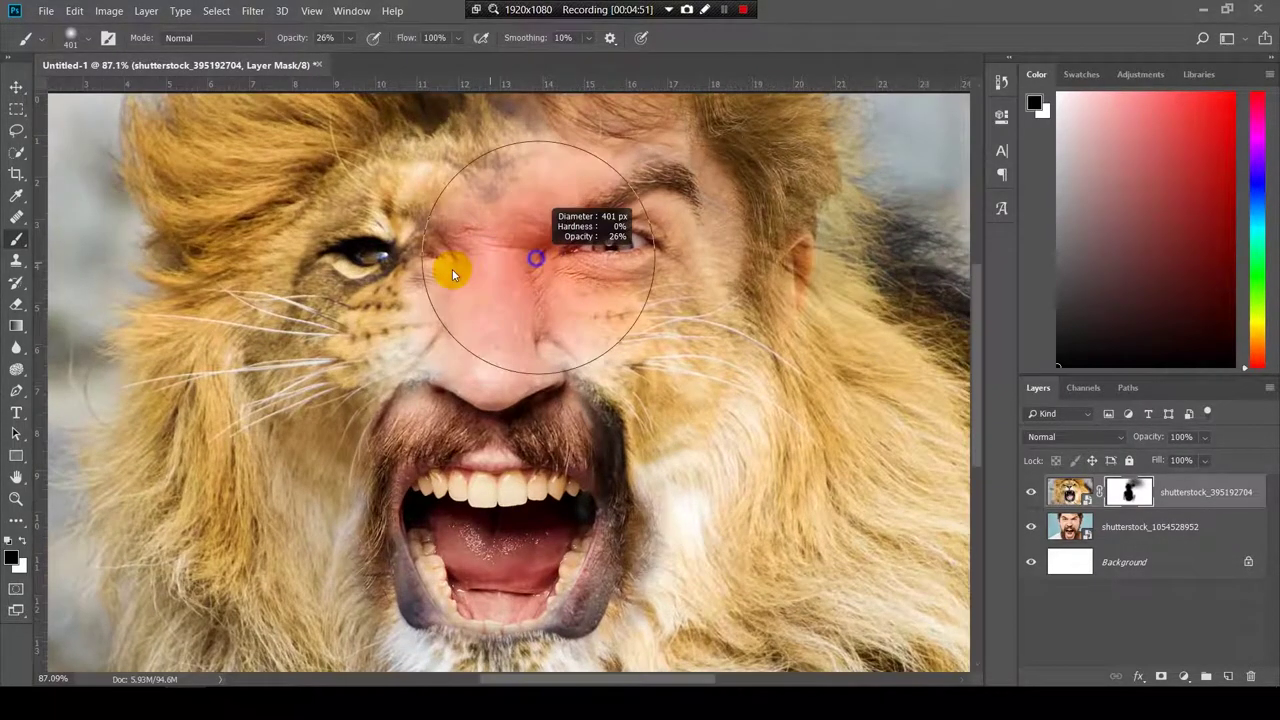
pyautogui.scroll(2, 550, 255)
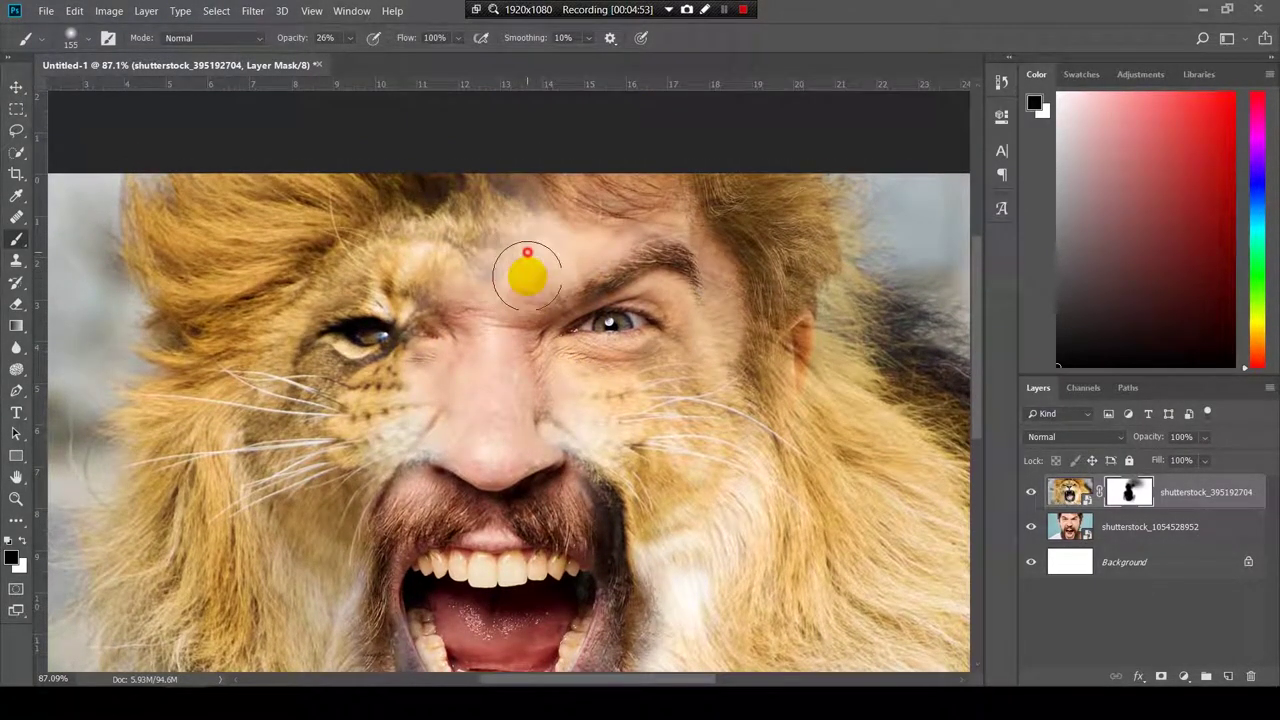
pyautogui.moveTo(527, 276); pyautogui.dragTo(481, 271)
pyautogui.press('x')
pyautogui.moveTo(451, 261); pyautogui.dragTo(453, 297)
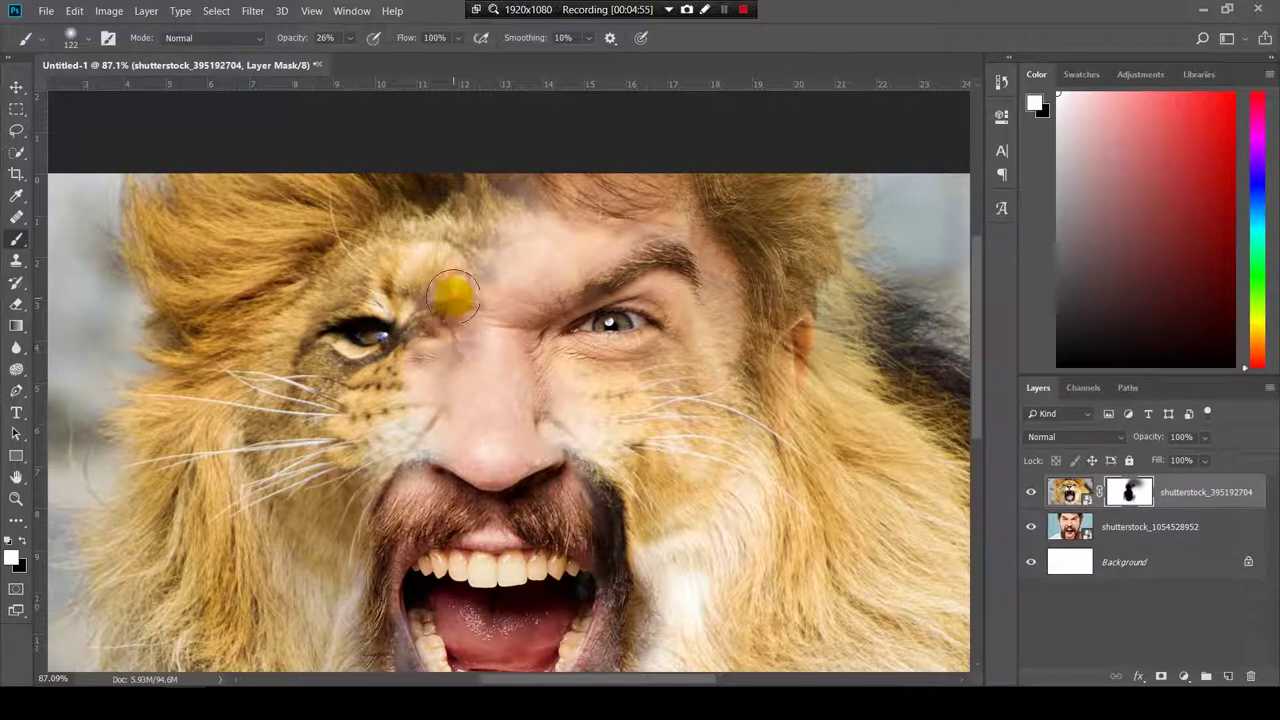
pyautogui.press('x')
pyautogui.moveTo(474, 354); pyautogui.dragTo(457, 372)
pyautogui.scroll(1, 470, 370)
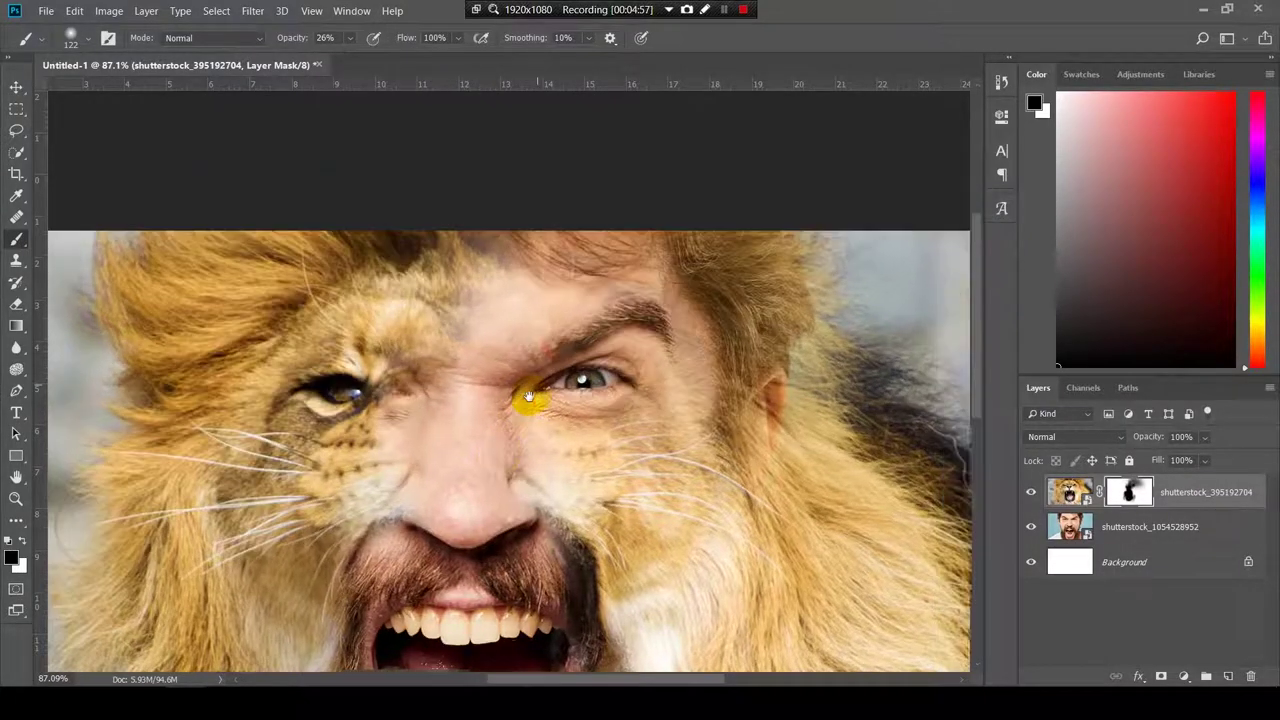
# - Paint black on the mask at the upper forehead and between the eyebrows to reveal more of the man's skin
pyautogui.press('x')
pyautogui.press('x')
pyautogui.moveTo(545, 270); pyautogui.dragTo(522, 275)
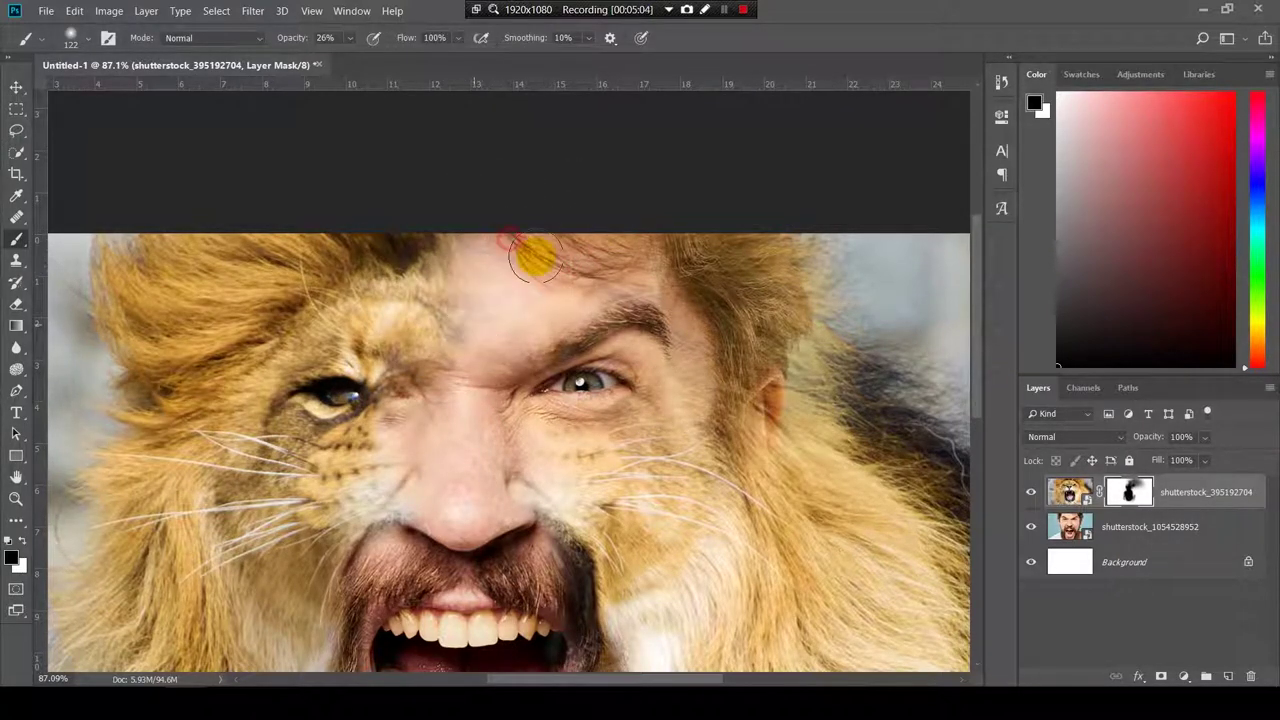
pyautogui.moveTo(523, 343); pyautogui.dragTo(530, 346)
# - Paint white on the mask with a 134 px brush to bring lion fur back along the forehead's centre and hairline
pyautogui.press('x')
pyautogui.moveTo(437, 304); pyautogui.dragTo(443, 264)
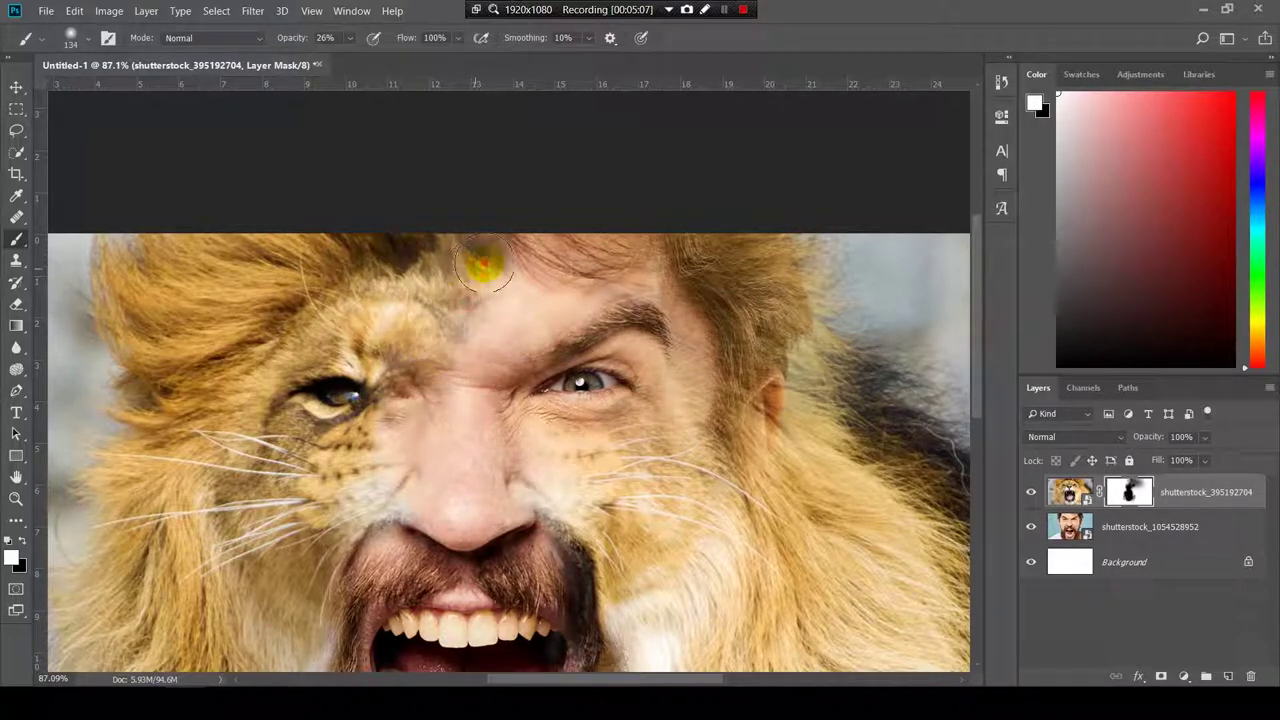
pyautogui.moveTo(516, 245); pyautogui.dragTo(558, 317)
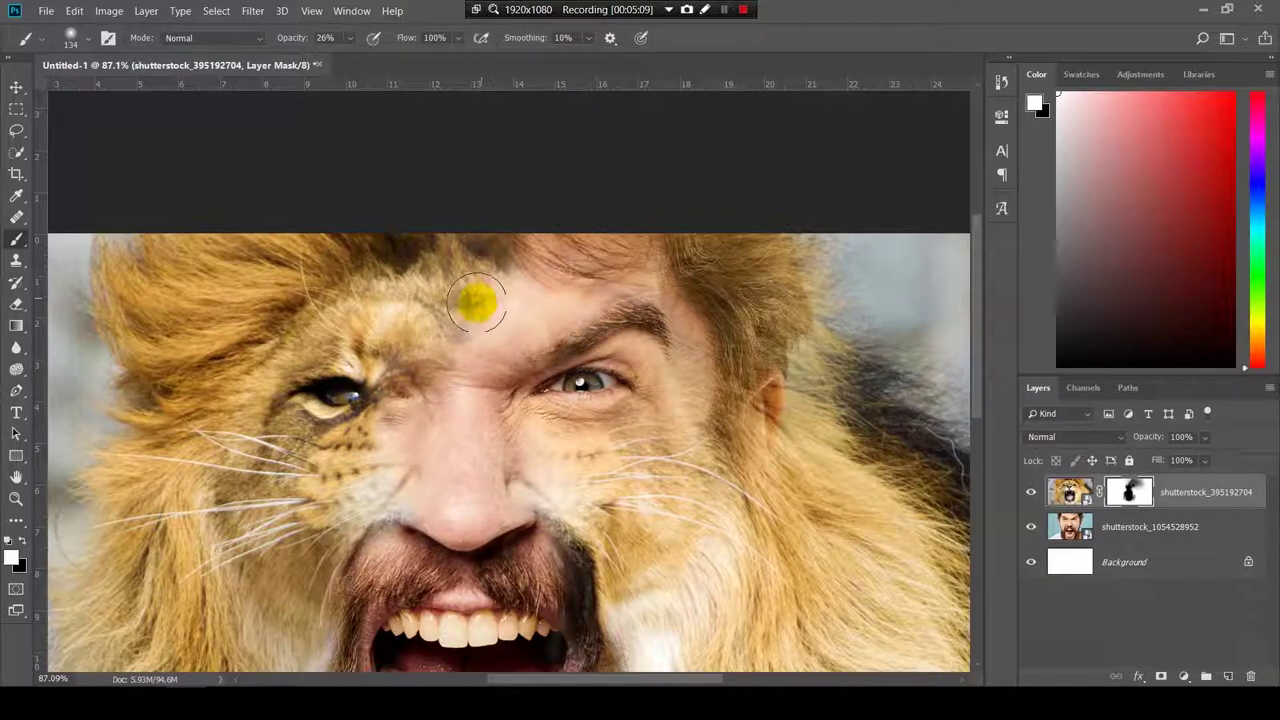
pyautogui.moveTo(464, 305); pyautogui.dragTo(427, 320)
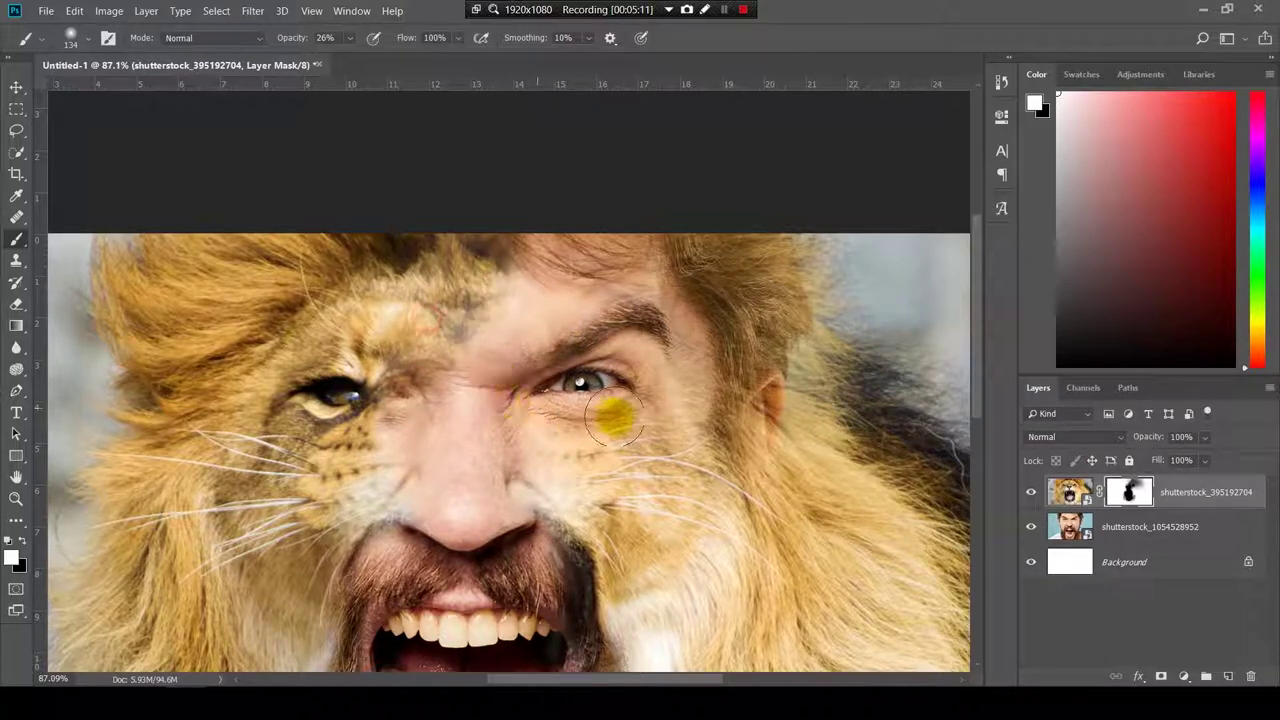
pyautogui.moveTo(747, 455); pyautogui.dragTo(690, 364)
pyautogui.moveTo(440, 263); pyautogui.dragTo(395, 263)
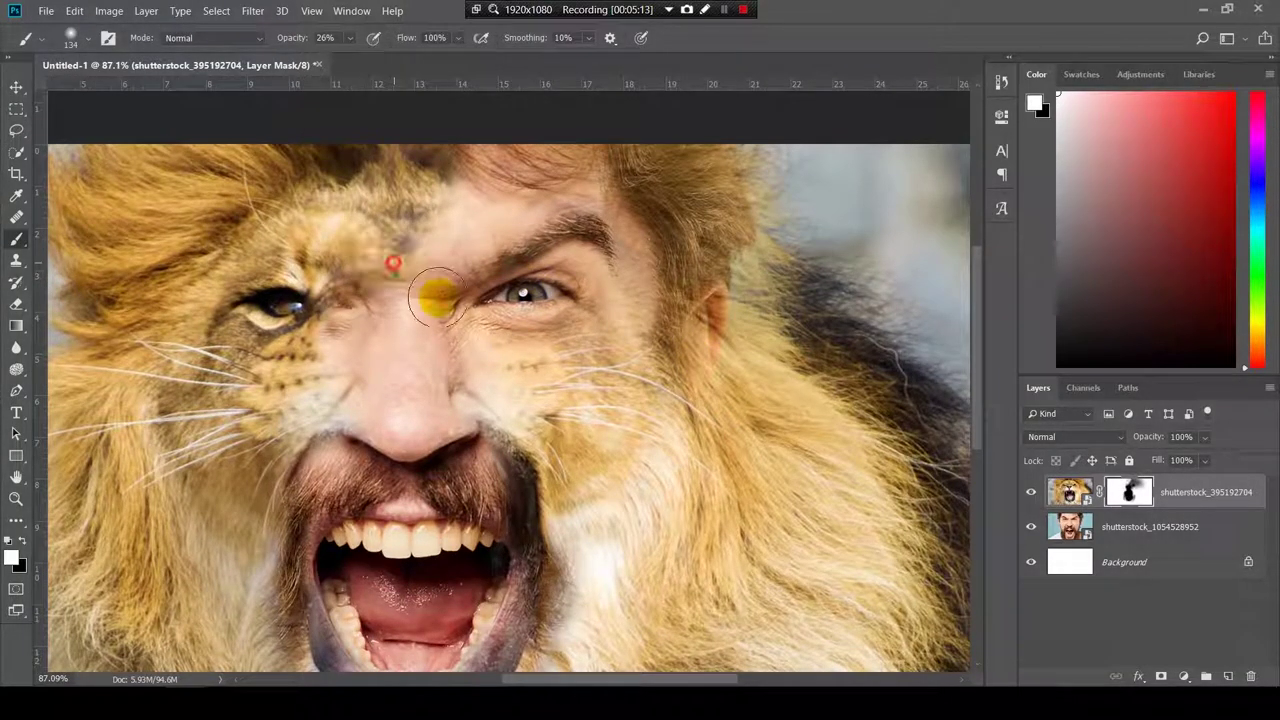
# - Blend the right-hand cheek below the man's eye, restoring fur with white at 179 px and revealing skin with black at 120 px
pyautogui.moveTo(725, 414); pyautogui.dragTo(656, 395)
pyautogui.moveTo(593, 343); pyautogui.dragTo(617, 345)
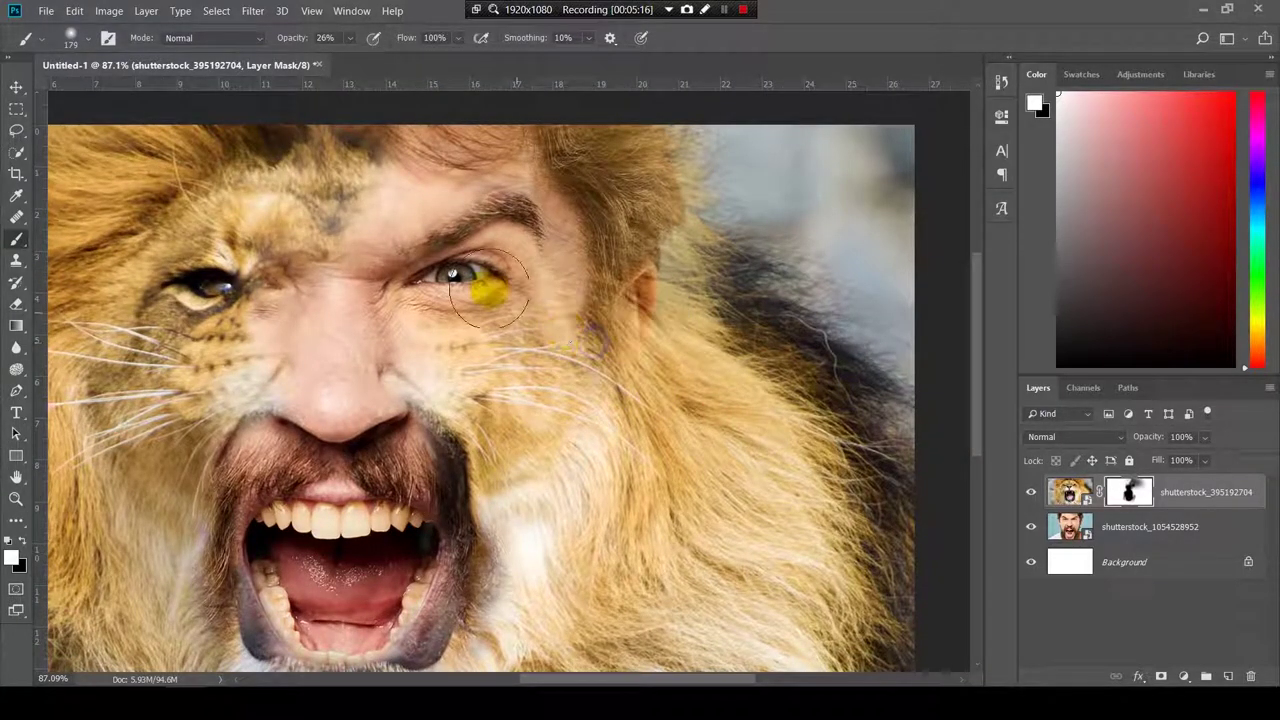
pyautogui.press('x')
pyautogui.moveTo(481, 286)
pyautogui.mouseDown()
pyautogui.moveTo(529, 286)
pyautogui.moveTo(479, 288)
pyautogui.moveTo(523, 276)
pyautogui.moveTo(508, 259)
pyautogui.moveTo(522, 260)
pyautogui.moveTo(587, 331)
pyautogui.moveTo(682, 322)
pyautogui.moveTo(624, 230)
pyautogui.moveTo(643, 205)
pyautogui.moveTo(608, 211)
pyautogui.moveTo(652, 249)
pyautogui.mouseUp()
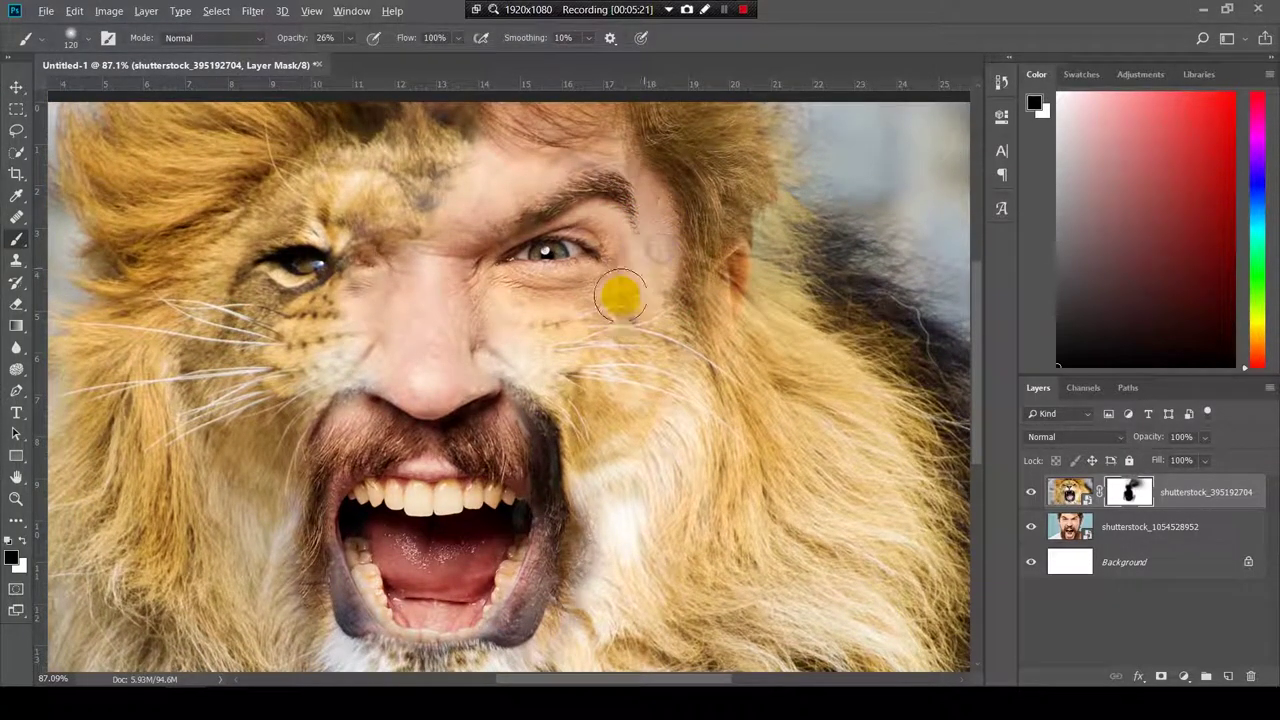
pyautogui.moveTo(603, 301); pyautogui.dragTo(534, 314)
# - Paint white on the mask over the right-hand temple and the man's ear to cover them with lion fur
pyautogui.press('x')
pyautogui.moveTo(661, 301)
pyautogui.mouseDown()
pyautogui.moveTo(694, 234)
pyautogui.moveTo(655, 264)
pyautogui.moveTo(666, 185)
pyautogui.mouseUp()
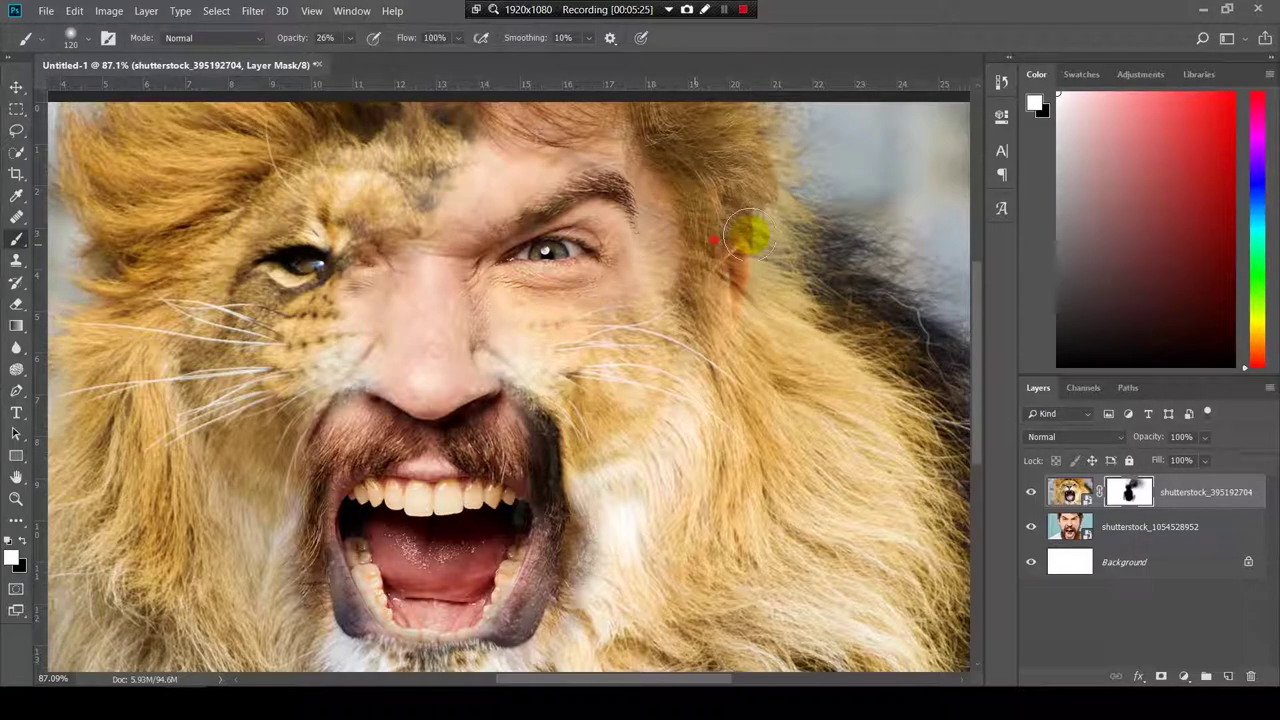
pyautogui.moveTo(748, 236)
pyautogui.mouseDown()
pyautogui.moveTo(804, 336)
pyautogui.moveTo(750, 257)
pyautogui.moveTo(766, 297)
pyautogui.mouseUp()
pyautogui.press('x')
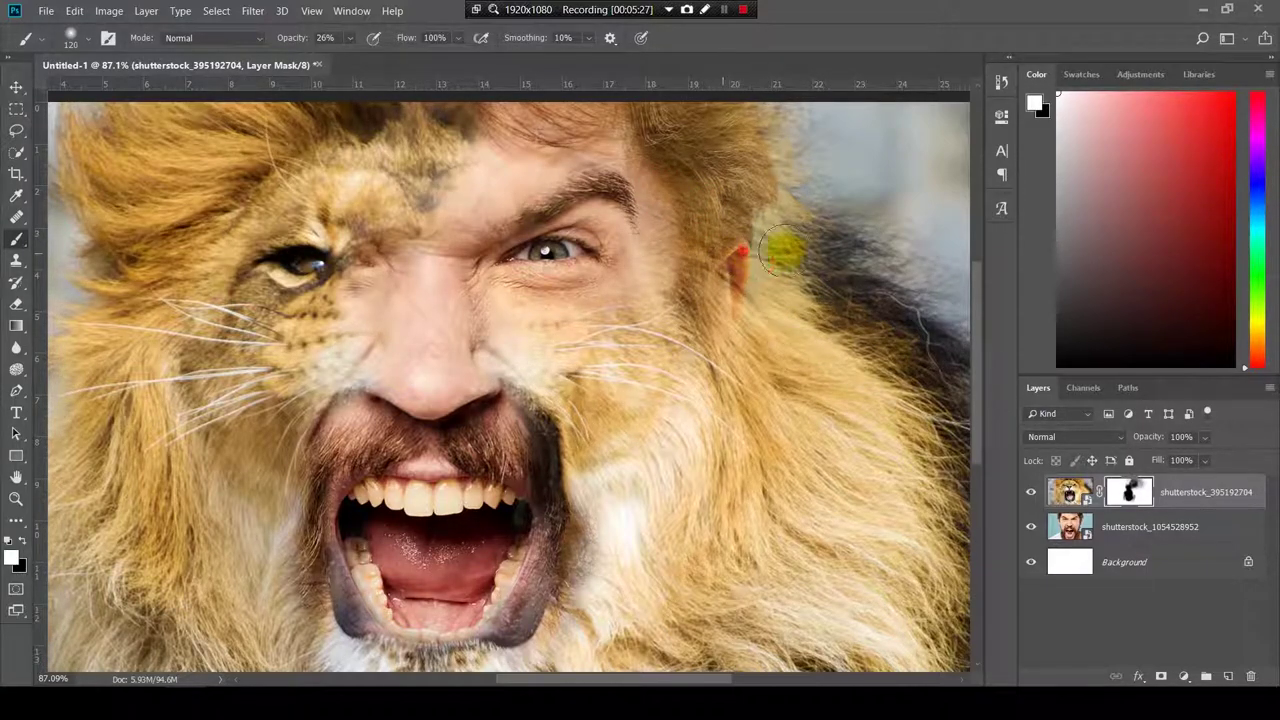
pyautogui.scroll(-3, 766, 334)
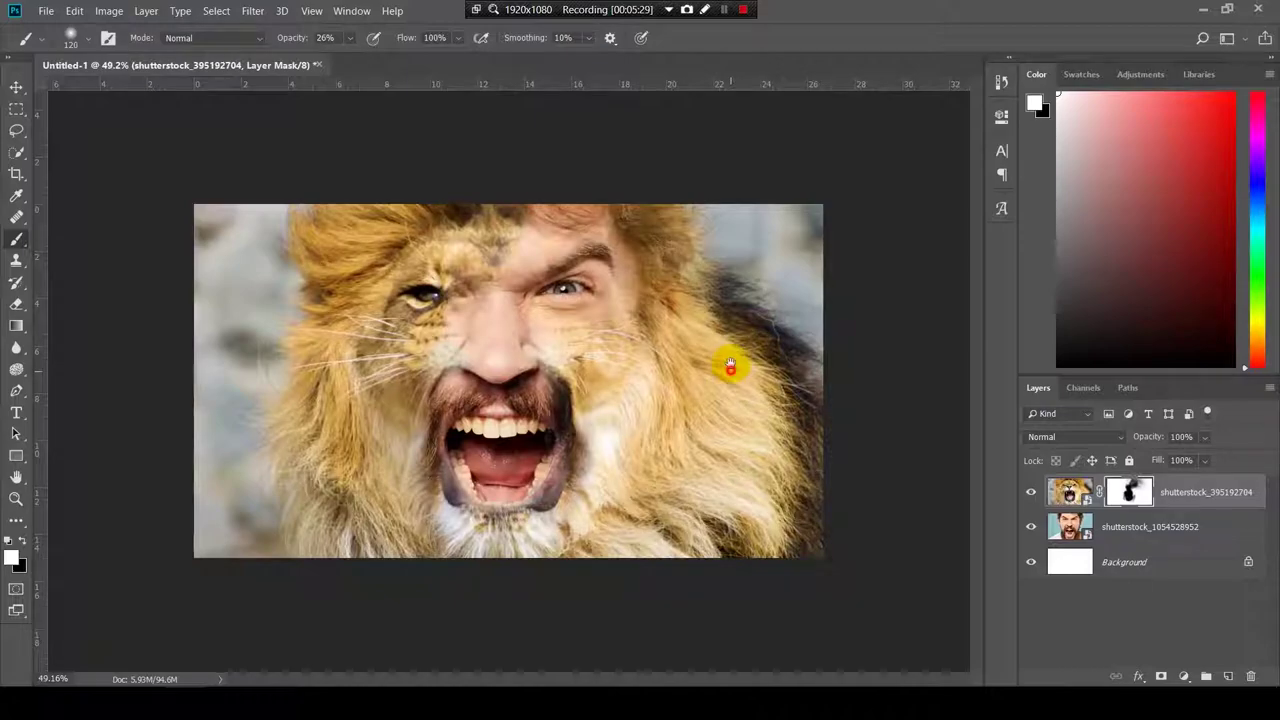
# - Paint black on the mask with a 154 px brush to reveal the man's hair beside the right-hand temple
pyautogui.moveTo(660, 348); pyautogui.dragTo(691, 343)
pyautogui.scroll(3, 731, 286)
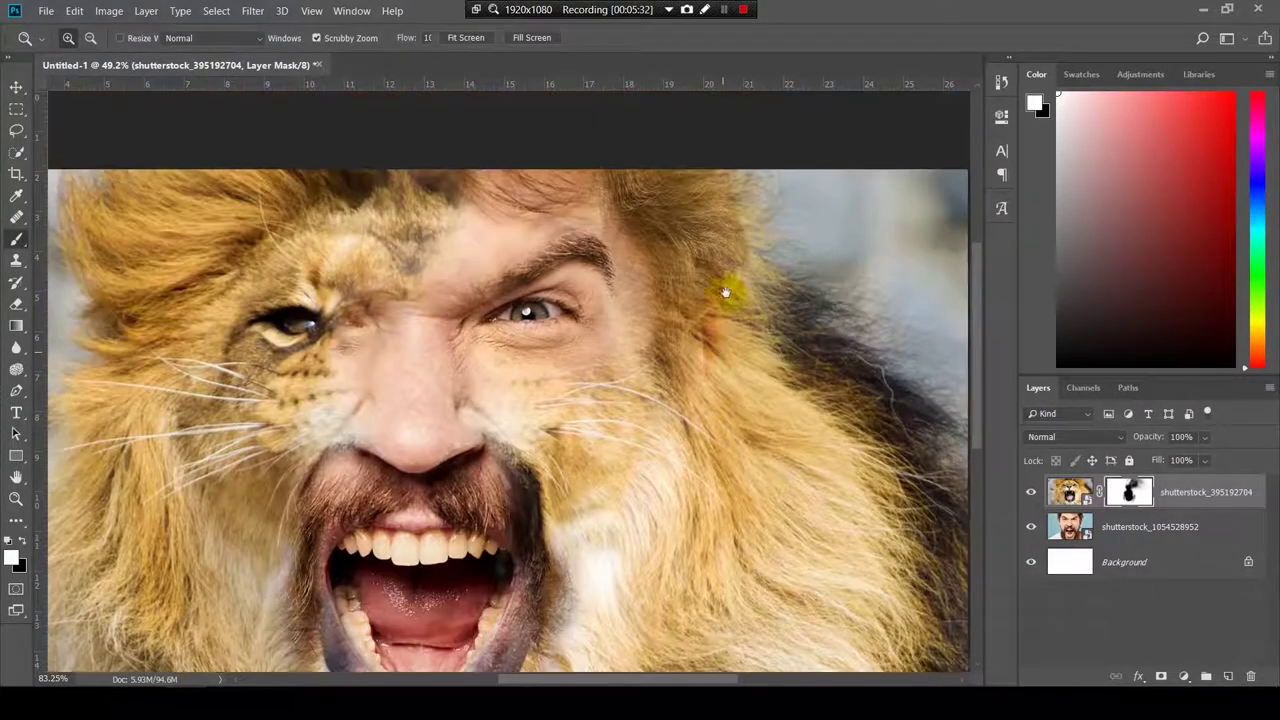
pyautogui.press('x')
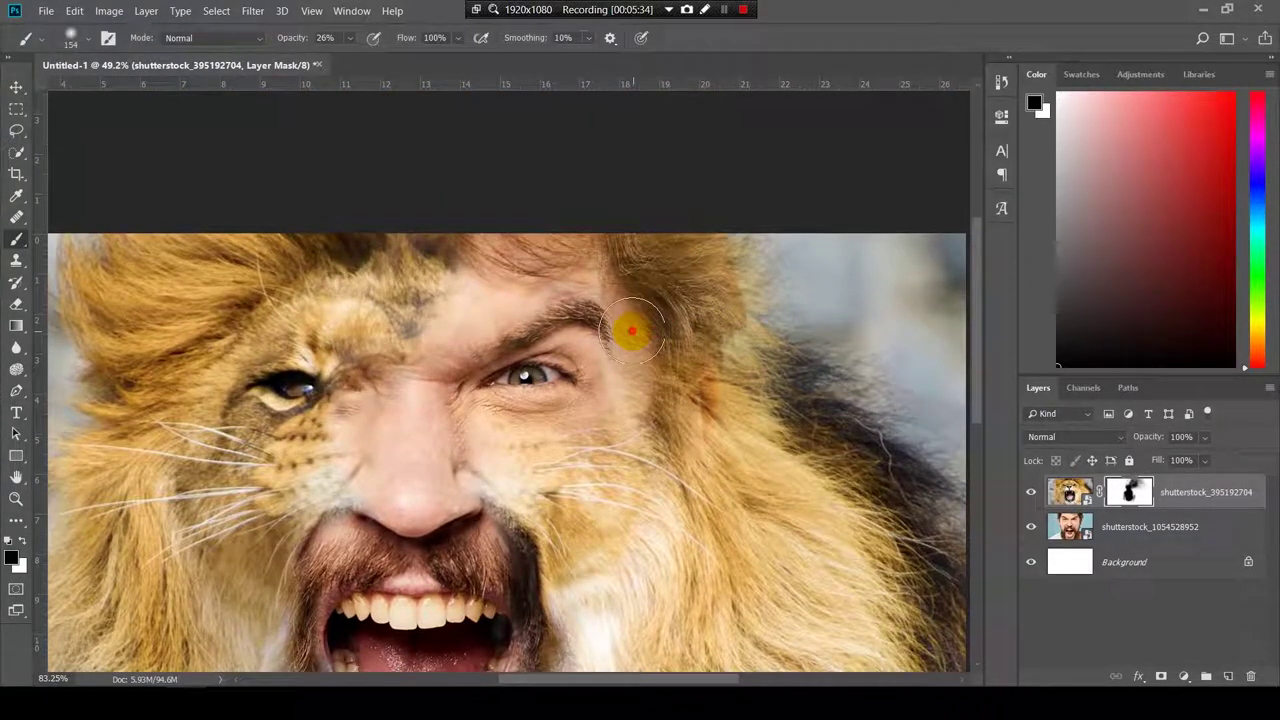
pyautogui.moveTo(632, 330)
pyautogui.mouseDown()
pyautogui.moveTo(643, 349)
pyautogui.moveTo(691, 251)
pyautogui.moveTo(737, 286)
pyautogui.moveTo(773, 395)
pyautogui.mouseUp()
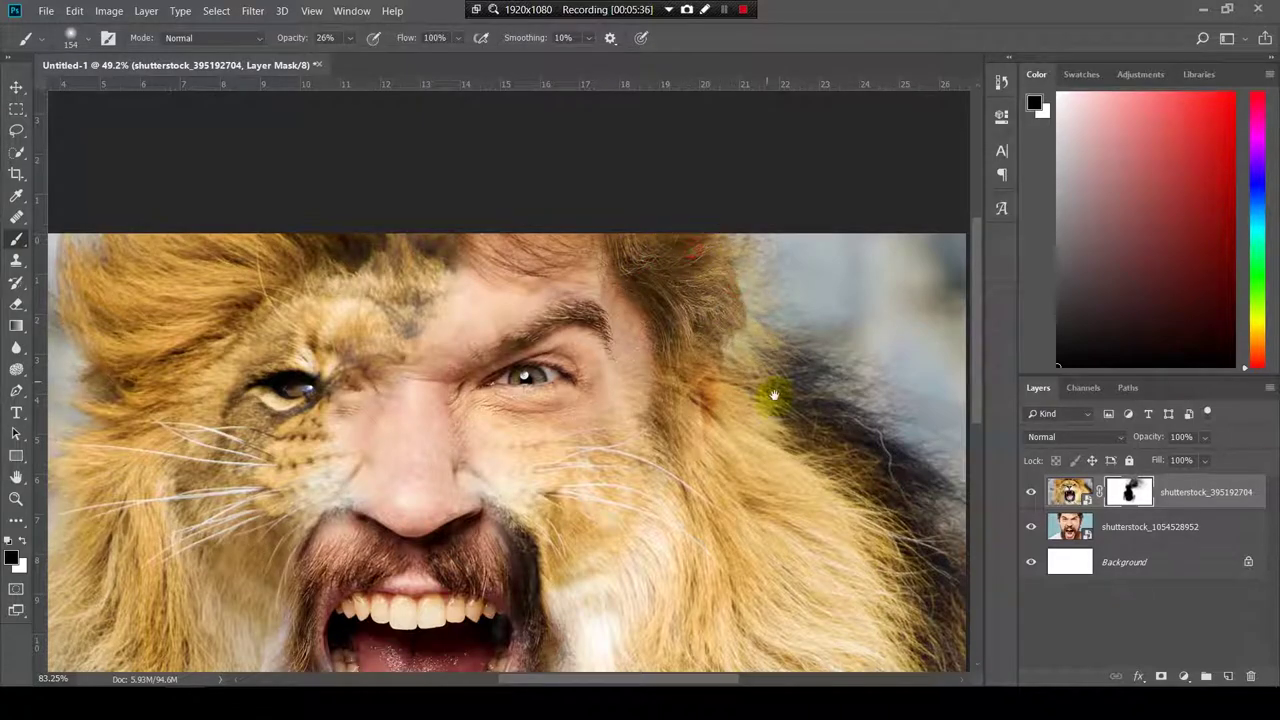
# - Paint white on the mask over the outer edge of the right-hand hair and the remaining ear to restore the lion's mane
pyautogui.scroll(-3, 773, 395)
pyautogui.press('x')
pyautogui.click(755, 248)
pyautogui.moveTo(775, 228); pyautogui.dragTo(788, 218)
pyautogui.moveTo(760, 186)
pyautogui.mouseDown()
pyautogui.moveTo(831, 150)
pyautogui.moveTo(771, 151)
pyautogui.mouseUp()
pyautogui.moveTo(820, 411); pyautogui.dragTo(823, 337)
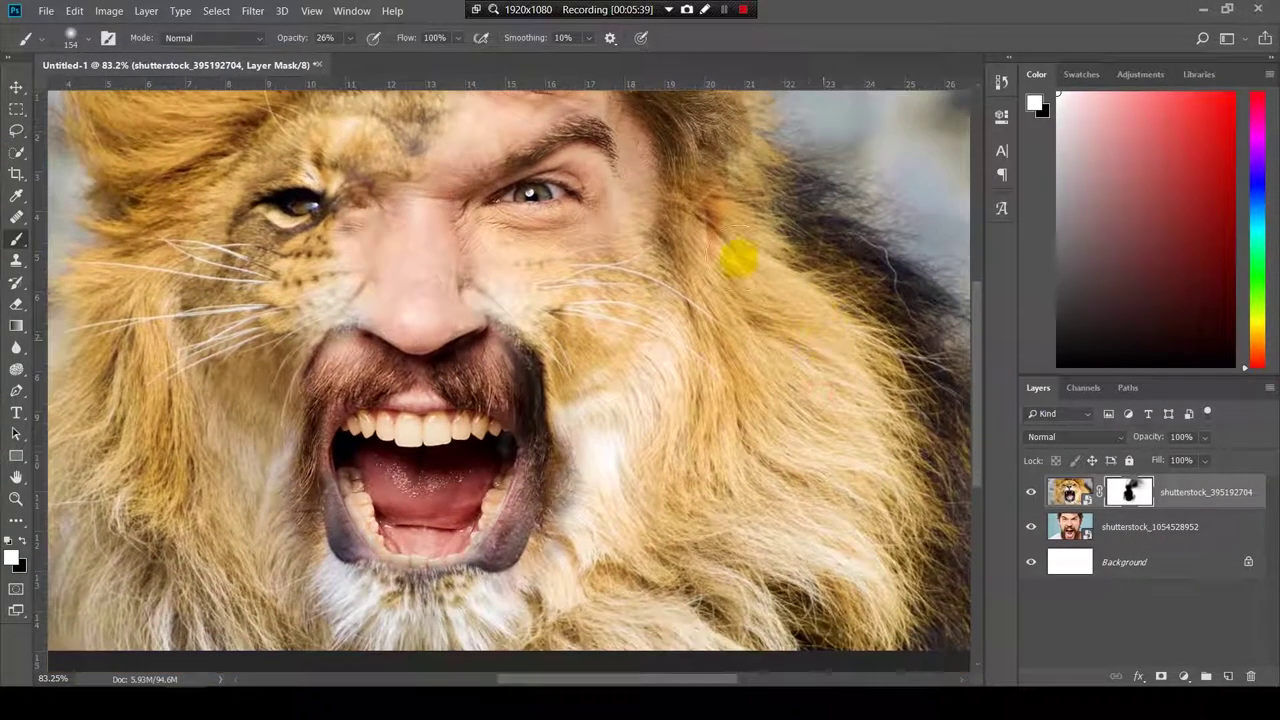
pyautogui.moveTo(708, 210); pyautogui.dragTo(712, 262)
pyautogui.moveTo(706, 217); pyautogui.dragTo(720, 289)
pyautogui.scroll(-4, 660, 440)
pyautogui.scroll(-2, 600, 390)
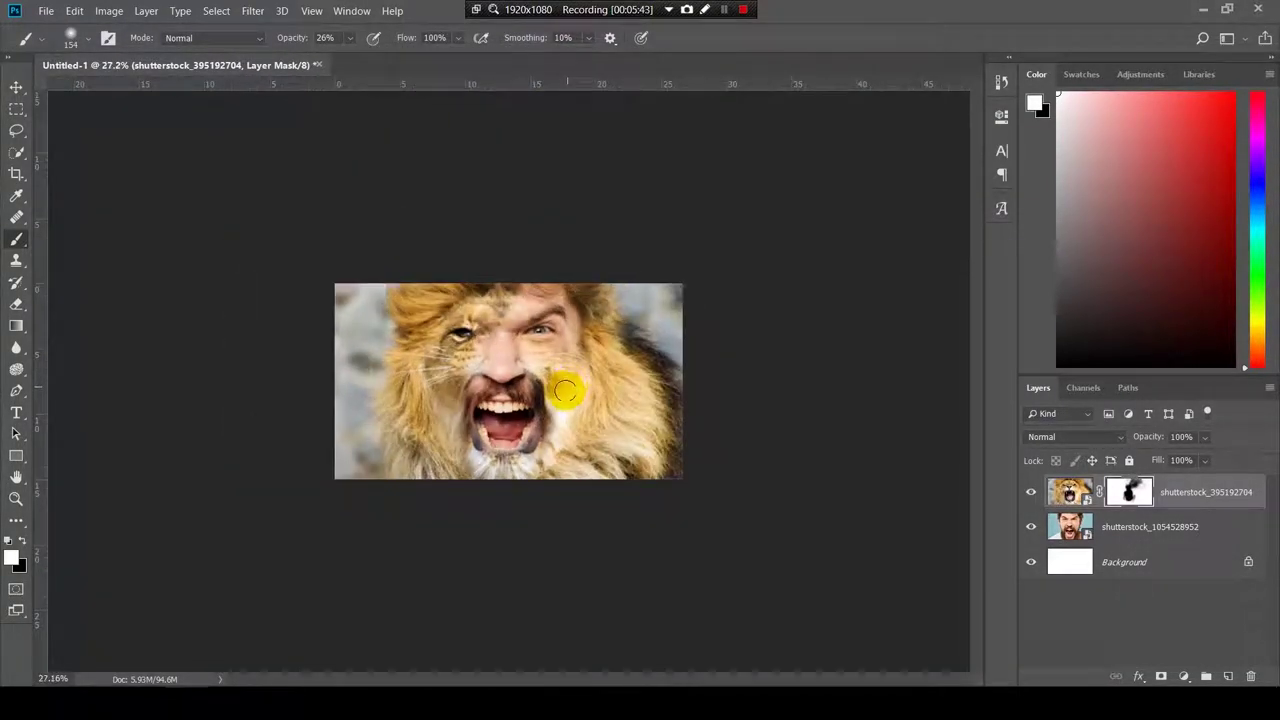
# - Reveal the man's beard on the left-hand cheek beside the mouth with black, and restore the mane at its outer edge with white
pyautogui.scroll(5, 520, 410)
pyautogui.moveTo(371, 499); pyautogui.dragTo(383, 430)
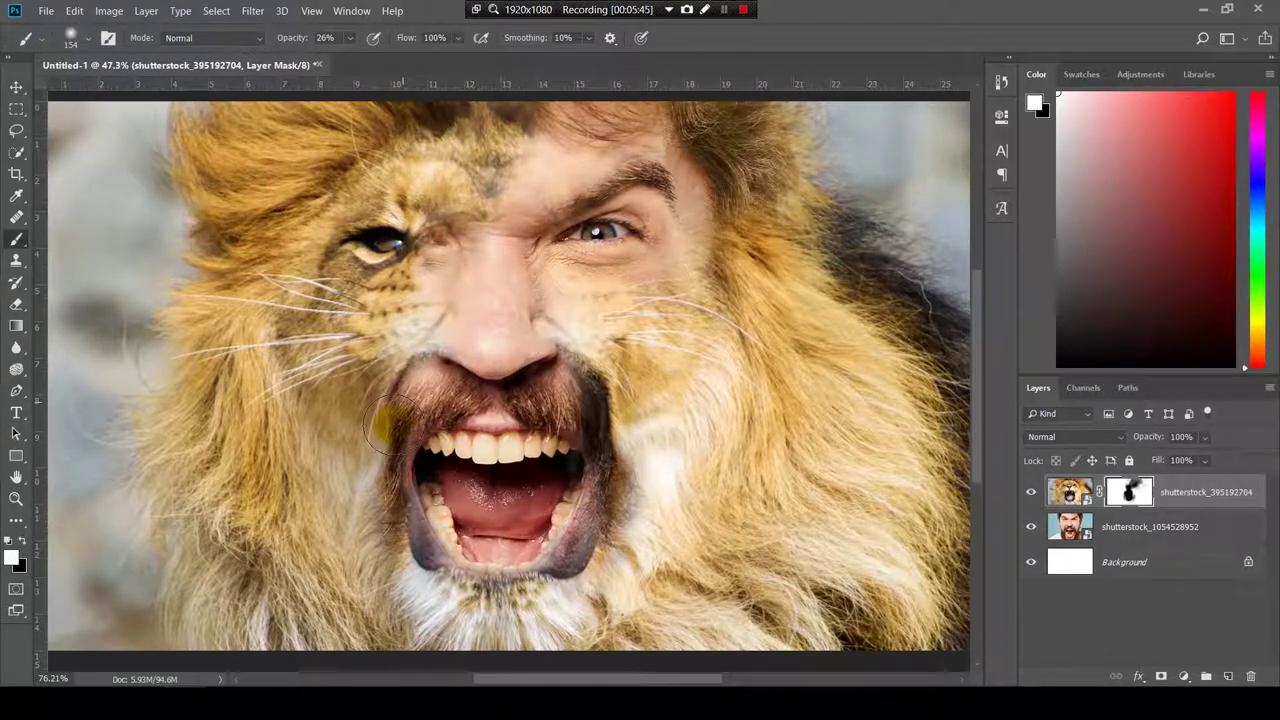
pyautogui.moveTo(369, 529)
pyautogui.mouseDown()
pyautogui.moveTo(385, 432)
pyautogui.moveTo(348, 507)
pyautogui.moveTo(380, 429)
pyautogui.moveTo(365, 413)
pyautogui.moveTo(352, 477)
pyautogui.moveTo(331, 443)
pyautogui.moveTo(317, 449)
pyautogui.moveTo(340, 463)
pyautogui.moveTo(275, 489)
pyautogui.mouseUp()
pyautogui.press('x')
pyautogui.press('x')
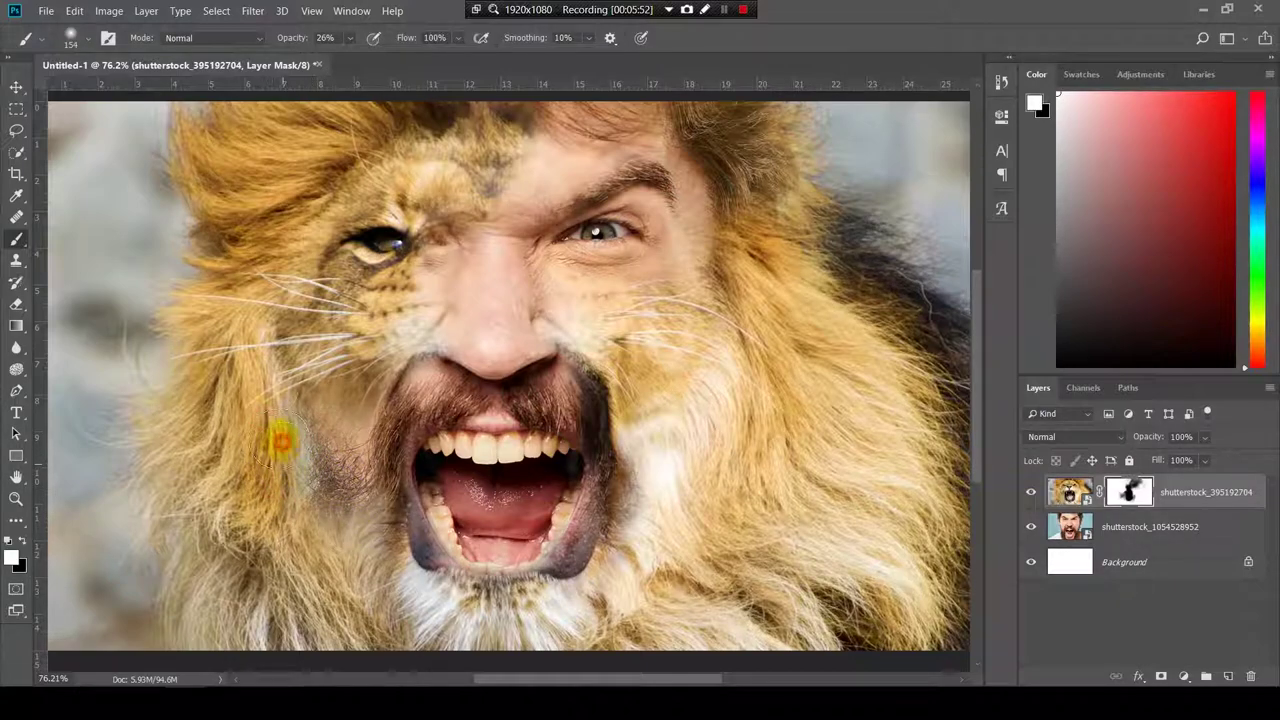
pyautogui.click(266, 411)
# - Extend the beard down the left-hand jaw with black mask strokes, and soften its outer edge with white
pyautogui.moveTo(398, 401); pyautogui.dragTo(395, 361)
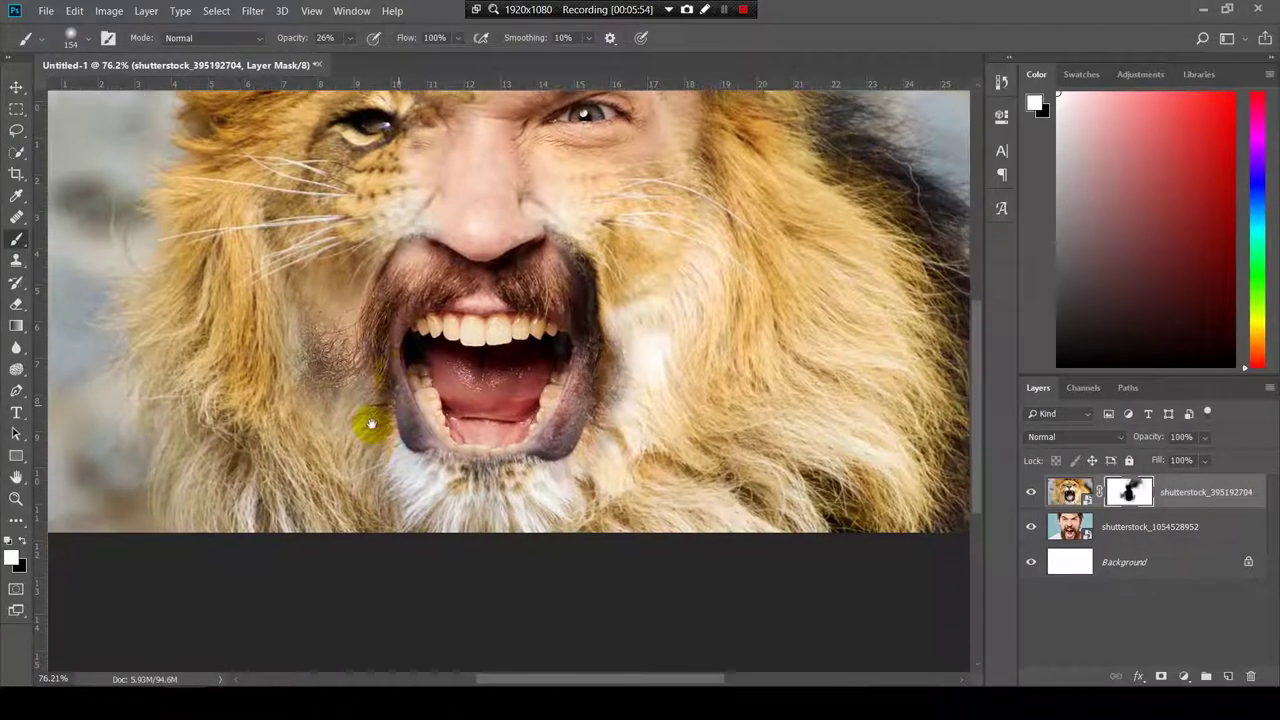
pyautogui.press('x')
pyautogui.moveTo(363, 406); pyautogui.dragTo(410, 513)
pyautogui.moveTo(360, 415); pyautogui.dragTo(388, 505)
pyautogui.moveTo(334, 380); pyautogui.dragTo(374, 457)
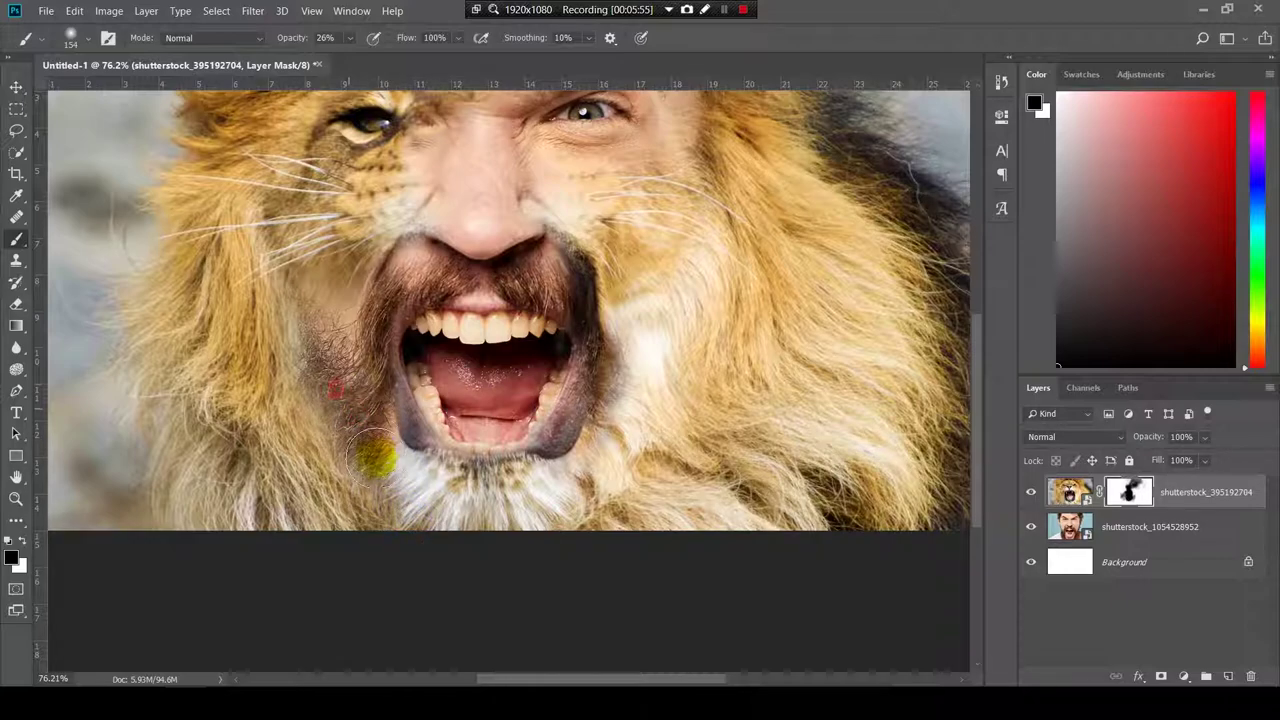
pyautogui.press('x')
pyautogui.moveTo(273, 357)
pyautogui.mouseDown()
pyautogui.moveTo(270, 385)
pyautogui.moveTo(274, 309)
pyautogui.moveTo(285, 375)
pyautogui.moveTo(294, 363)
pyautogui.mouseUp()
pyautogui.scroll(1, 486, 523)
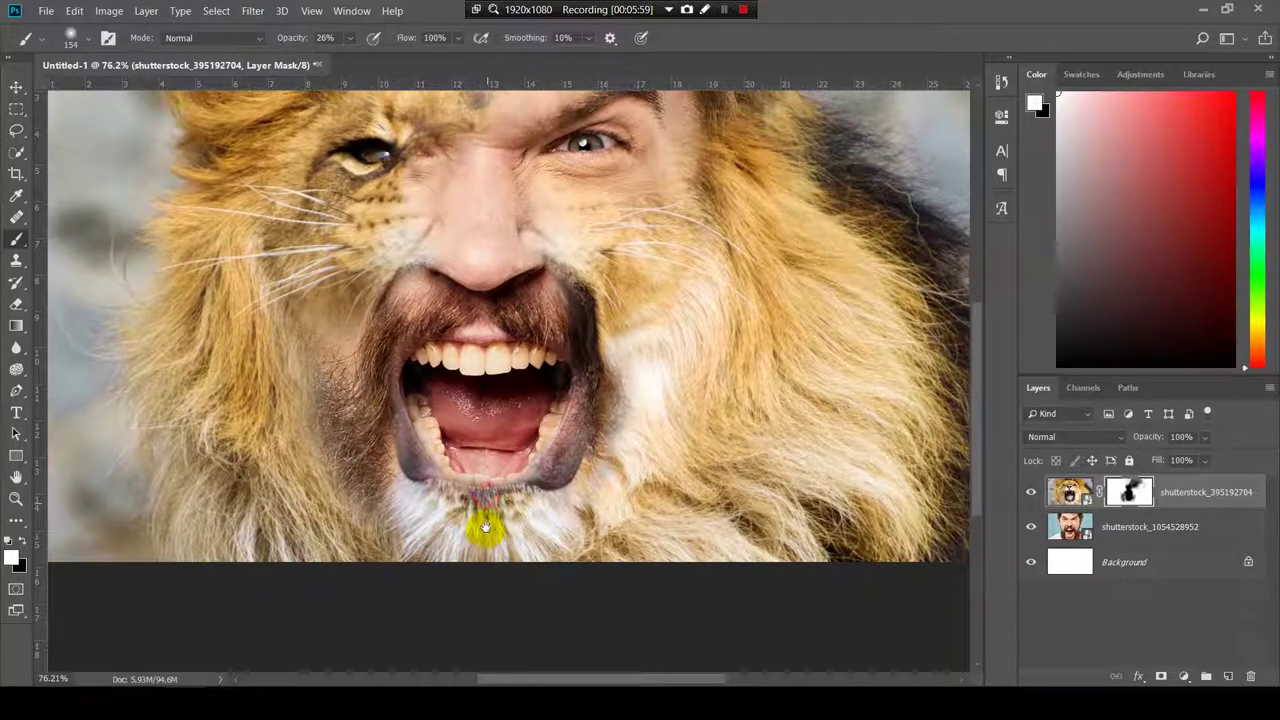
# - Reveal the man's beard along the right-hand cheek and jaw with black on the mask, and blend its outer edge into the mane with white
pyautogui.press('x')
pyautogui.moveTo(626, 466)
pyautogui.mouseDown()
pyautogui.moveTo(649, 423)
pyautogui.moveTo(677, 453)
pyautogui.moveTo(657, 505)
pyautogui.mouseUp()
pyautogui.moveTo(611, 437)
pyautogui.mouseDown()
pyautogui.moveTo(594, 503)
pyautogui.moveTo(537, 562)
pyautogui.moveTo(337, 543)
pyautogui.moveTo(592, 535)
pyautogui.mouseUp()
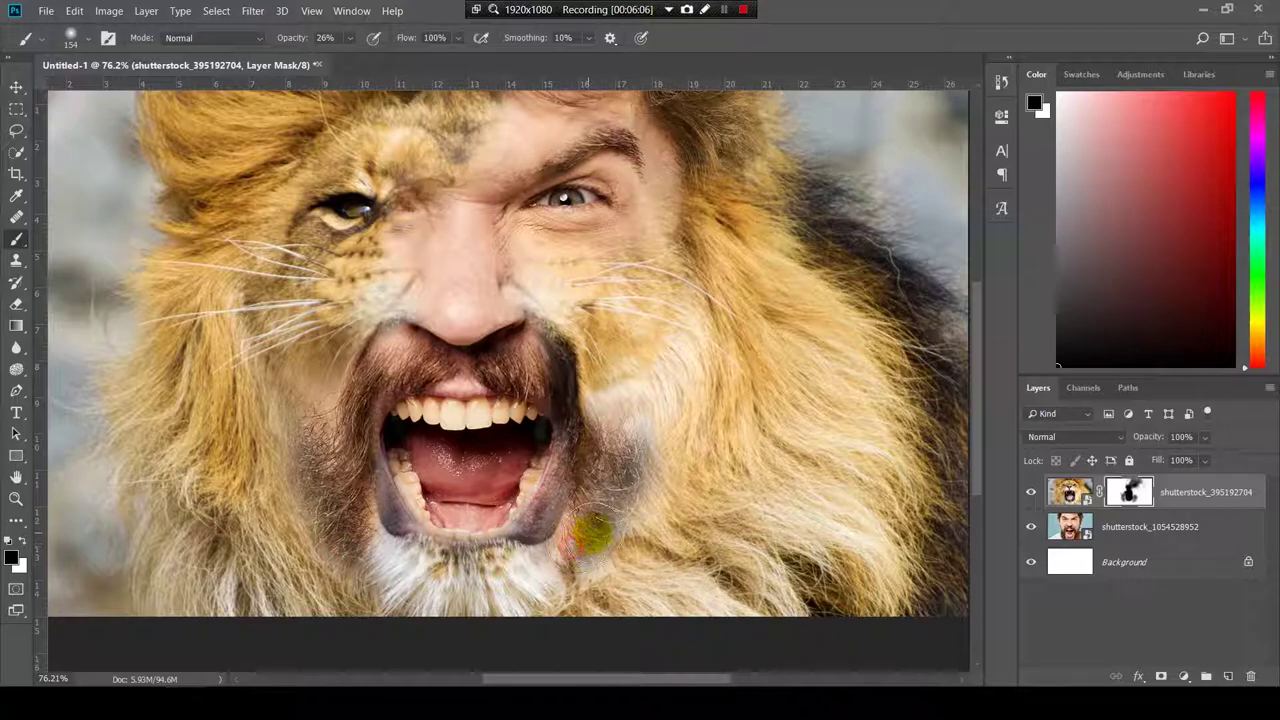
pyautogui.moveTo(667, 468)
pyautogui.mouseDown()
pyautogui.moveTo(606, 397)
pyautogui.moveTo(620, 417)
pyautogui.moveTo(653, 424)
pyautogui.moveTo(659, 474)
pyautogui.mouseUp()
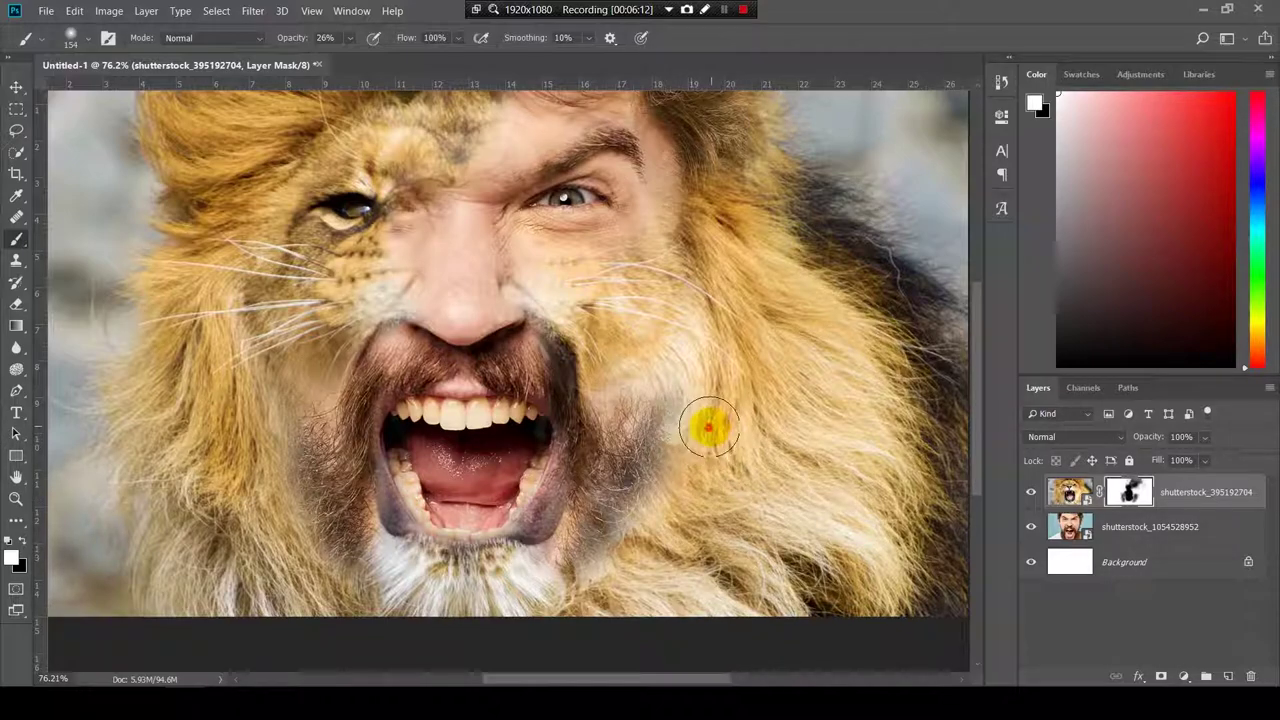
pyautogui.scroll(-3, 708, 428)
pyautogui.scroll(4, 720, 428)
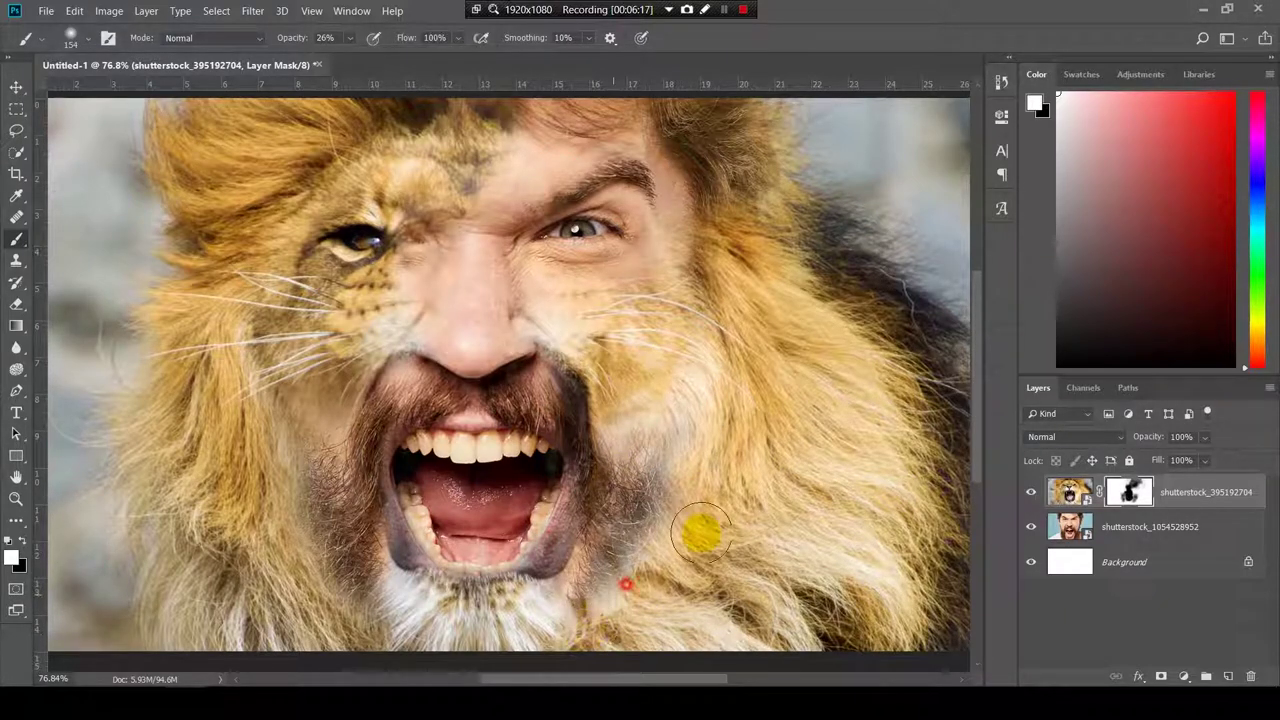
pyautogui.scroll(-3, 663, 540)
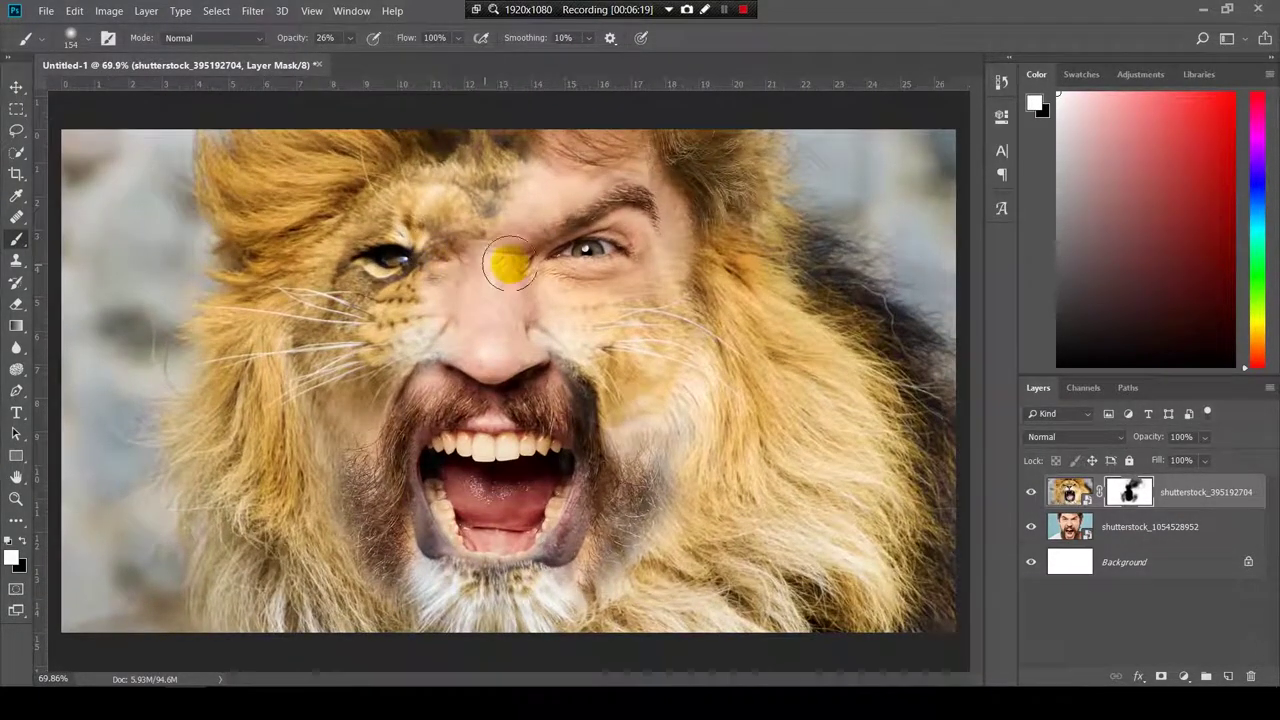
# - Try revealing the man's left-hand eye with black on the mask, and paint the lion's eye back with white
pyautogui.scroll(4, 480, 294)
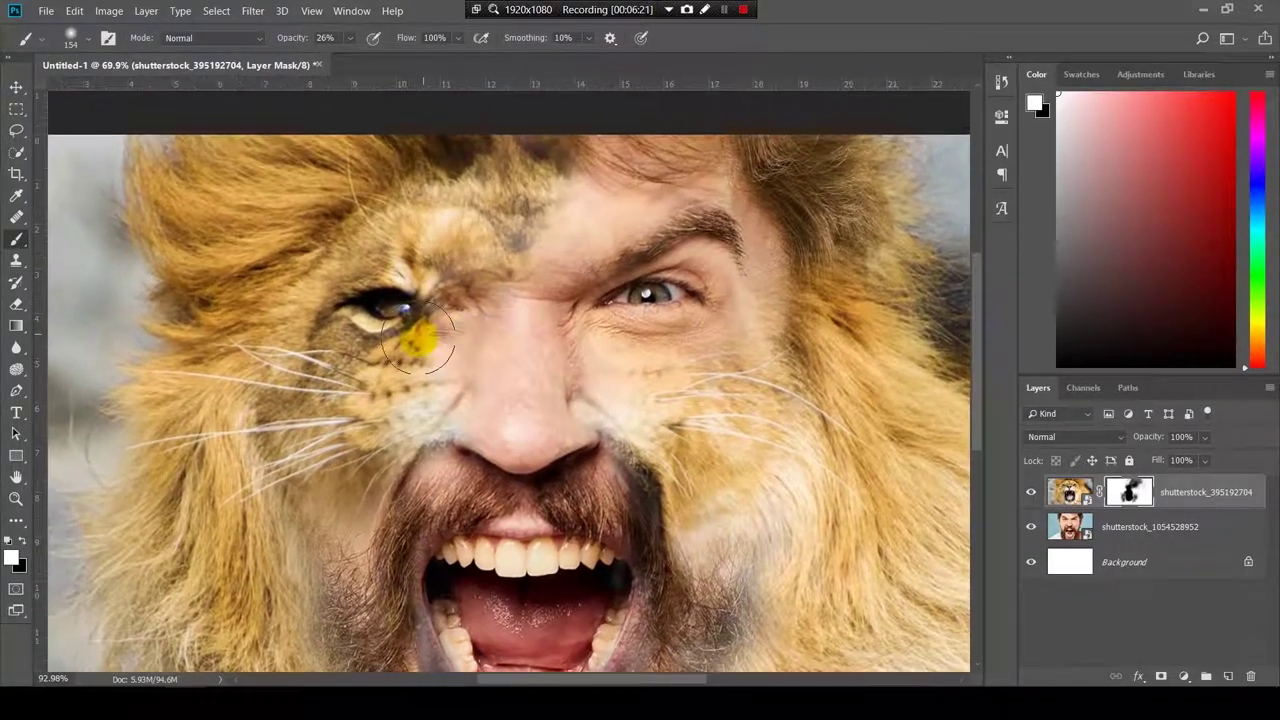
pyautogui.scroll(-3, 586, 380)
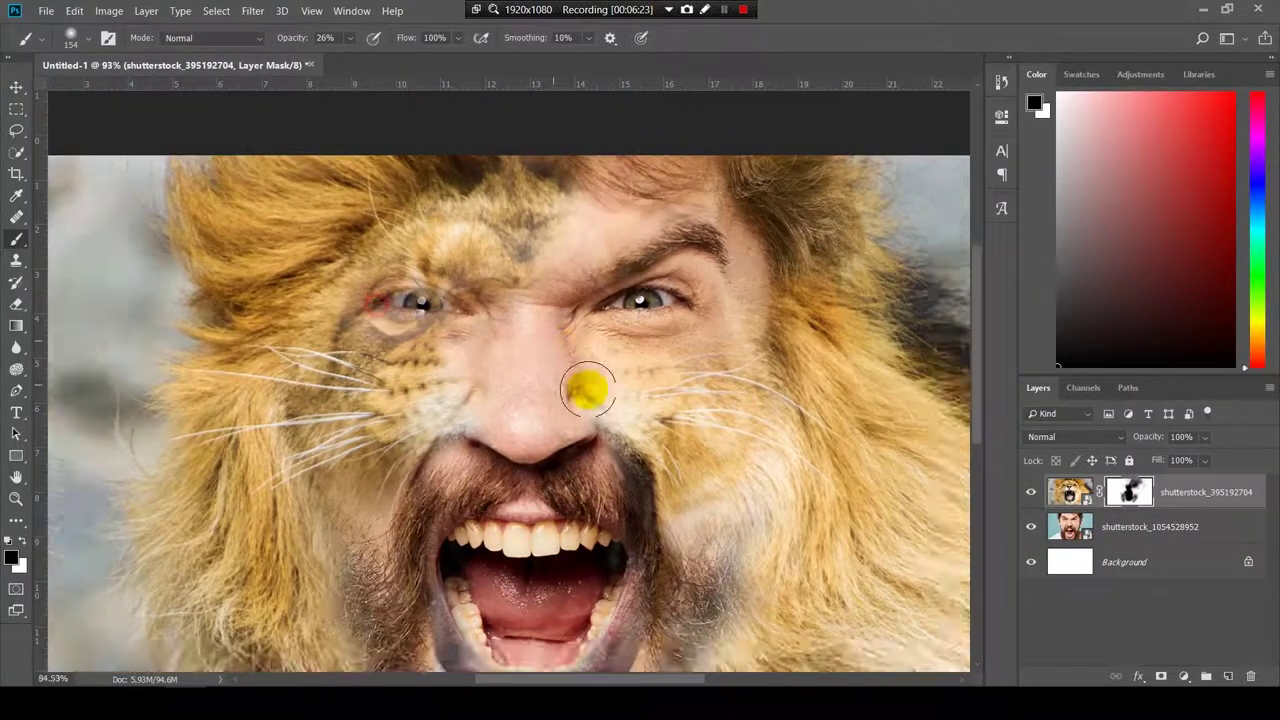
pyautogui.scroll(3, 425, 283)
pyautogui.press('x')
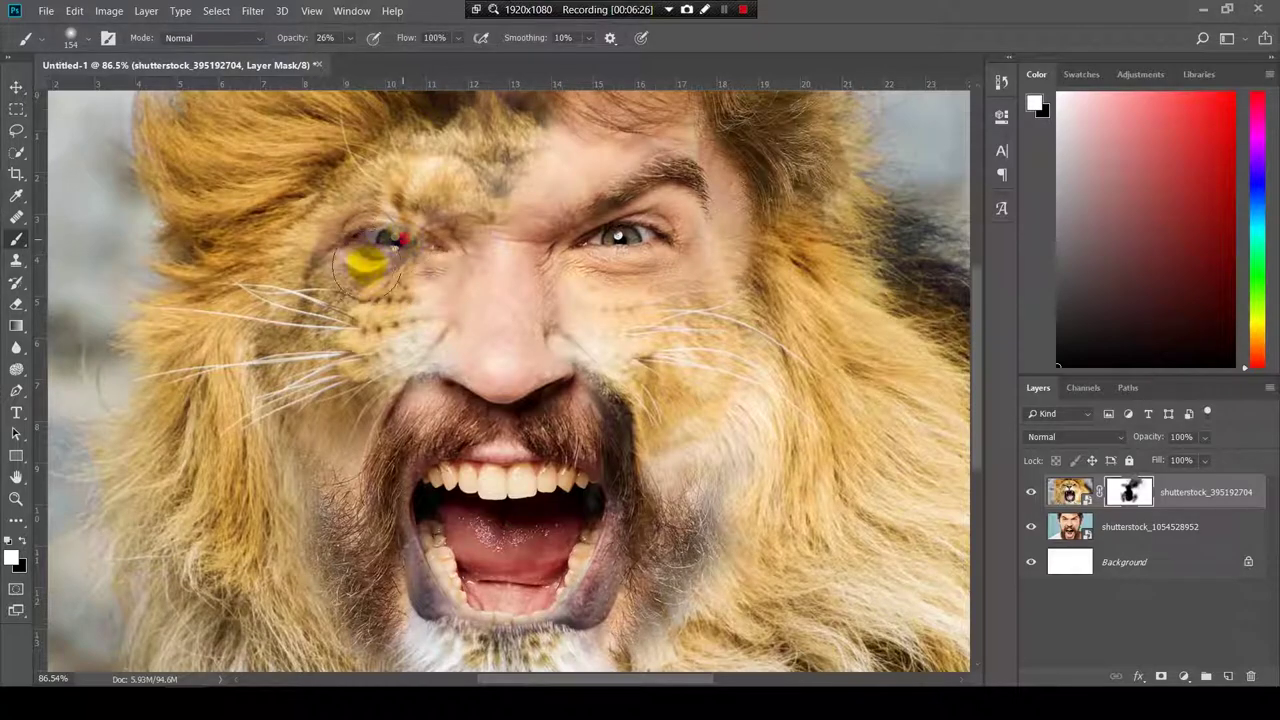
pyautogui.moveTo(362, 242)
pyautogui.mouseDown()
pyautogui.moveTo(386, 218)
pyautogui.moveTo(425, 205)
pyautogui.mouseUp()
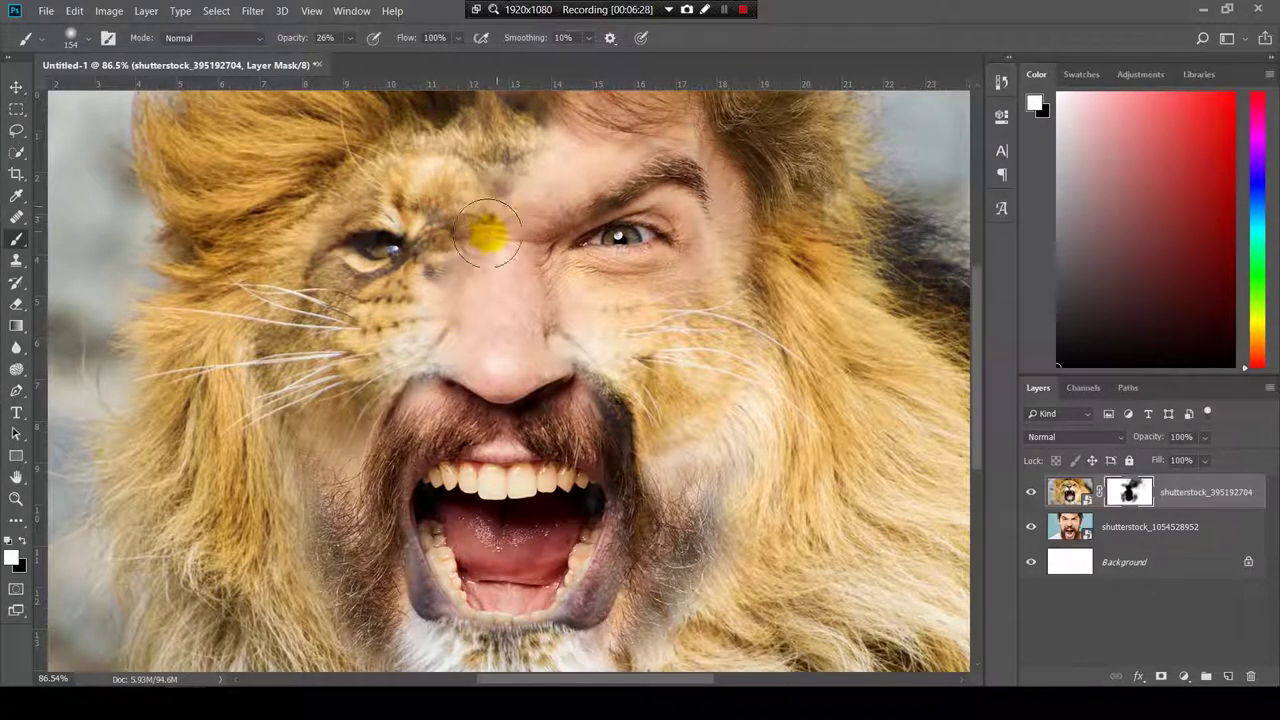
# - Touch up the mask around the inner corner of the lion's eye and nose bridge, reducing the brush to 103 px
pyautogui.moveTo(488, 235); pyautogui.dragTo(459, 275)
pyautogui.press('x')
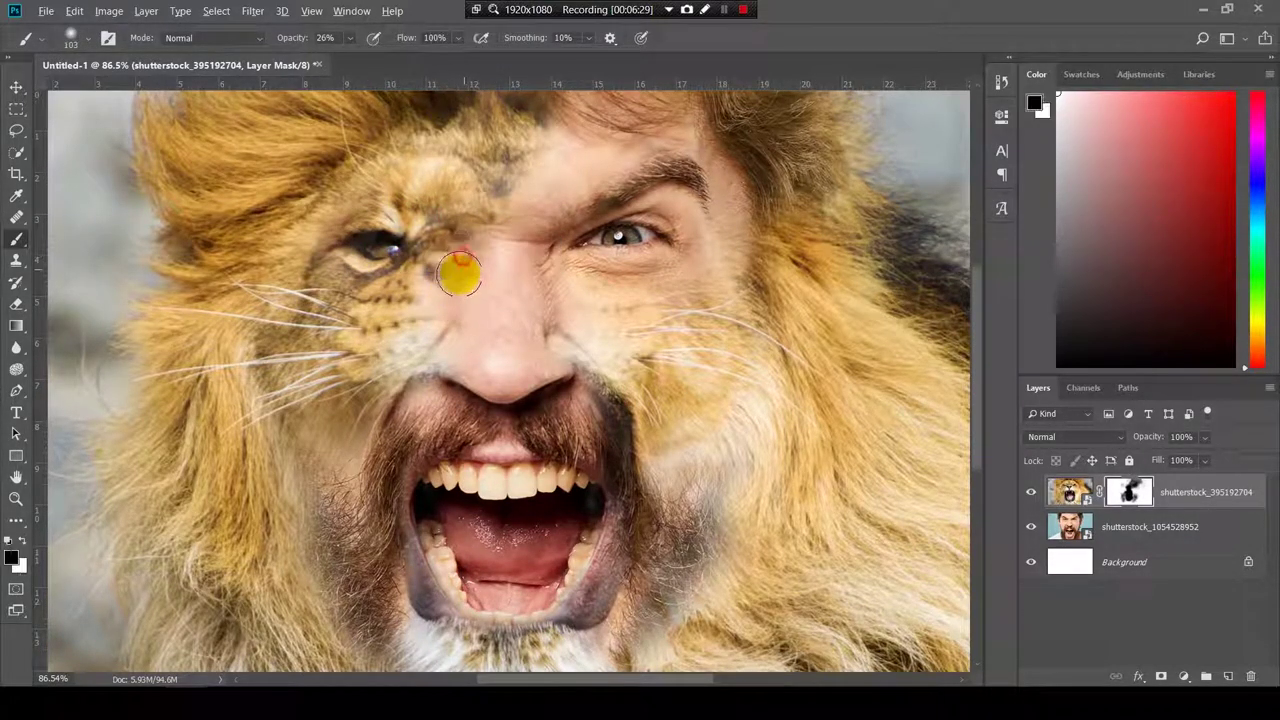
pyautogui.press('x')
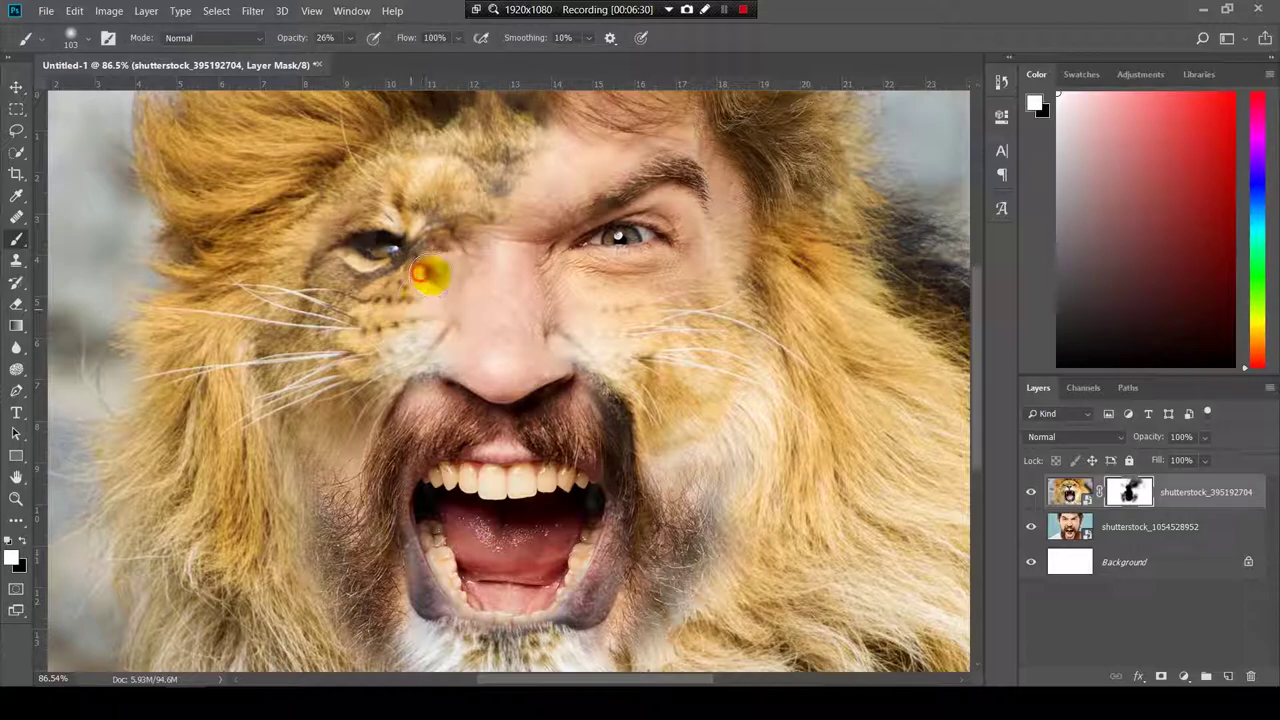
pyautogui.moveTo(432, 273)
pyautogui.mouseDown()
pyautogui.moveTo(426, 402)
pyautogui.moveTo(489, 378)
pyautogui.moveTo(493, 318)
pyautogui.moveTo(423, 294)
pyautogui.mouseUp()
# - Paint black on the mask along the left-hand side of the nose, fit the canvas in view and switch to the Move tool
pyautogui.scroll(-4, 489, 382)
pyautogui.press('x')
pyautogui.scroll(6, 491, 320)
pyautogui.moveTo(463, 235)
pyautogui.mouseDown()
pyautogui.moveTo(490, 260)
pyautogui.moveTo(476, 284)
pyautogui.moveTo(444, 284)
pyautogui.moveTo(423, 315)
pyautogui.moveTo(463, 309)
pyautogui.moveTo(437, 346)
pyautogui.moveTo(457, 363)
pyautogui.moveTo(431, 340)
pyautogui.moveTo(461, 375)
pyautogui.moveTo(402, 397)
pyautogui.moveTo(432, 382)
pyautogui.moveTo(417, 410)
pyautogui.moveTo(413, 381)
pyautogui.moveTo(379, 388)
pyautogui.moveTo(449, 417)
pyautogui.moveTo(501, 406)
pyautogui.moveTo(469, 409)
pyautogui.moveTo(467, 375)
pyautogui.moveTo(520, 377)
pyautogui.moveTo(439, 381)
pyautogui.moveTo(456, 382)
pyautogui.moveTo(462, 353)
pyautogui.moveTo(475, 367)
pyautogui.moveTo(453, 390)
pyautogui.moveTo(456, 378)
pyautogui.moveTo(442, 382)
pyautogui.moveTo(471, 378)
pyautogui.moveTo(455, 375)
pyautogui.moveTo(470, 402)
pyautogui.moveTo(461, 412)
pyautogui.moveTo(490, 372)
pyautogui.moveTo(446, 264)
pyautogui.moveTo(429, 271)
pyautogui.moveTo(465, 257)
pyautogui.moveTo(500, 316)
pyautogui.mouseUp()
pyautogui.click(437, 347)
pyautogui.hotkey('ctrl', '0')
pyautogui.press('v')
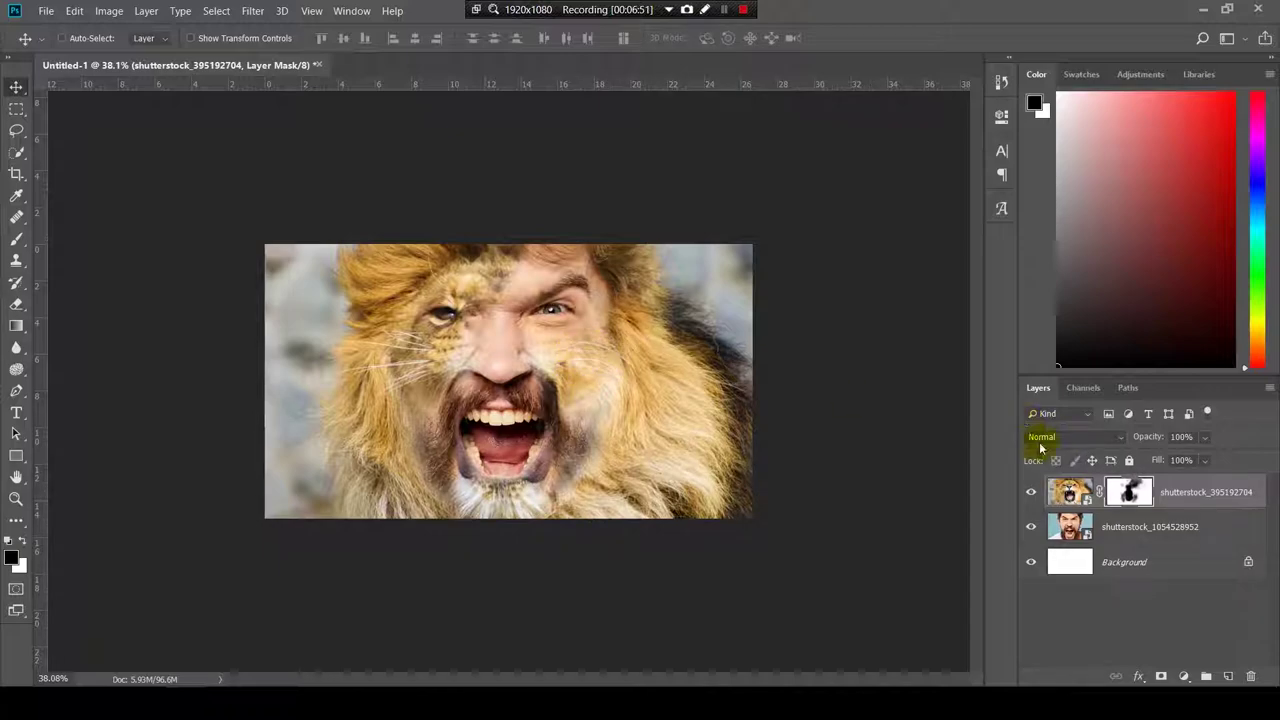
# - Add a Black & White adjustment layer above the lion with Reds 85, Yellows -4, Greens 181, Cyans 177 and Blues 29
pyautogui.click(1184, 676)
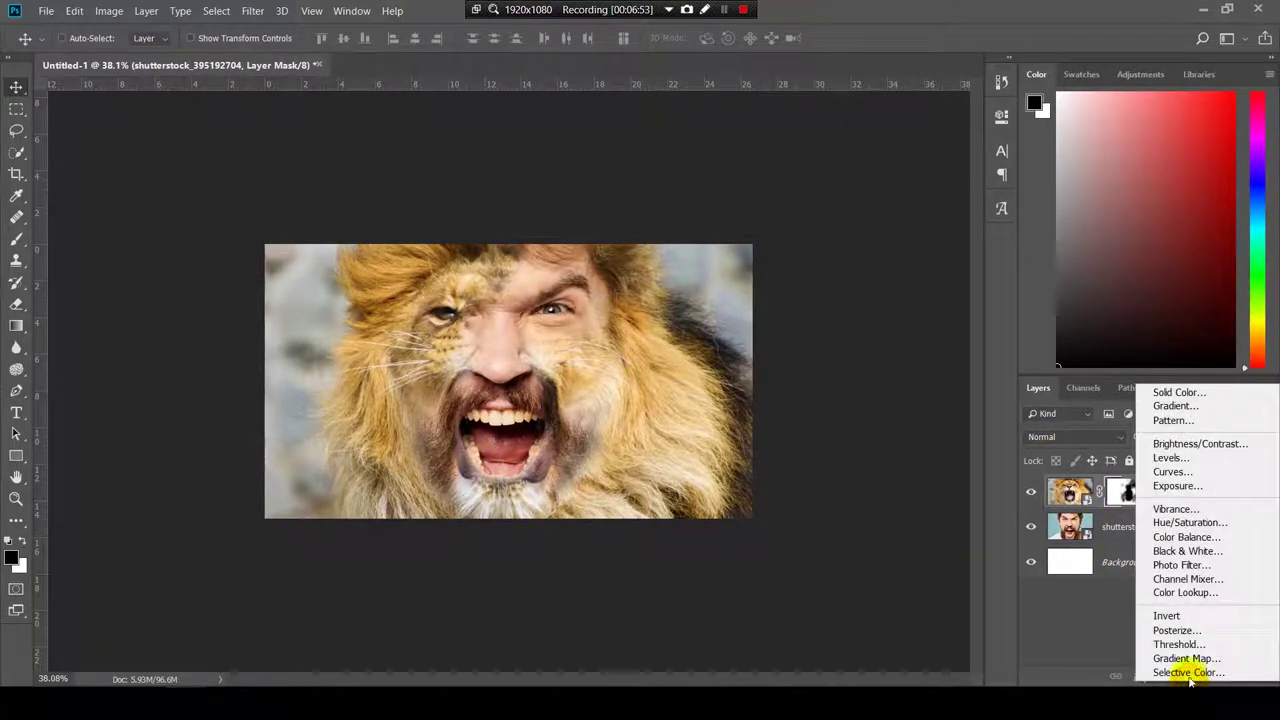
pyautogui.click(1190, 552)
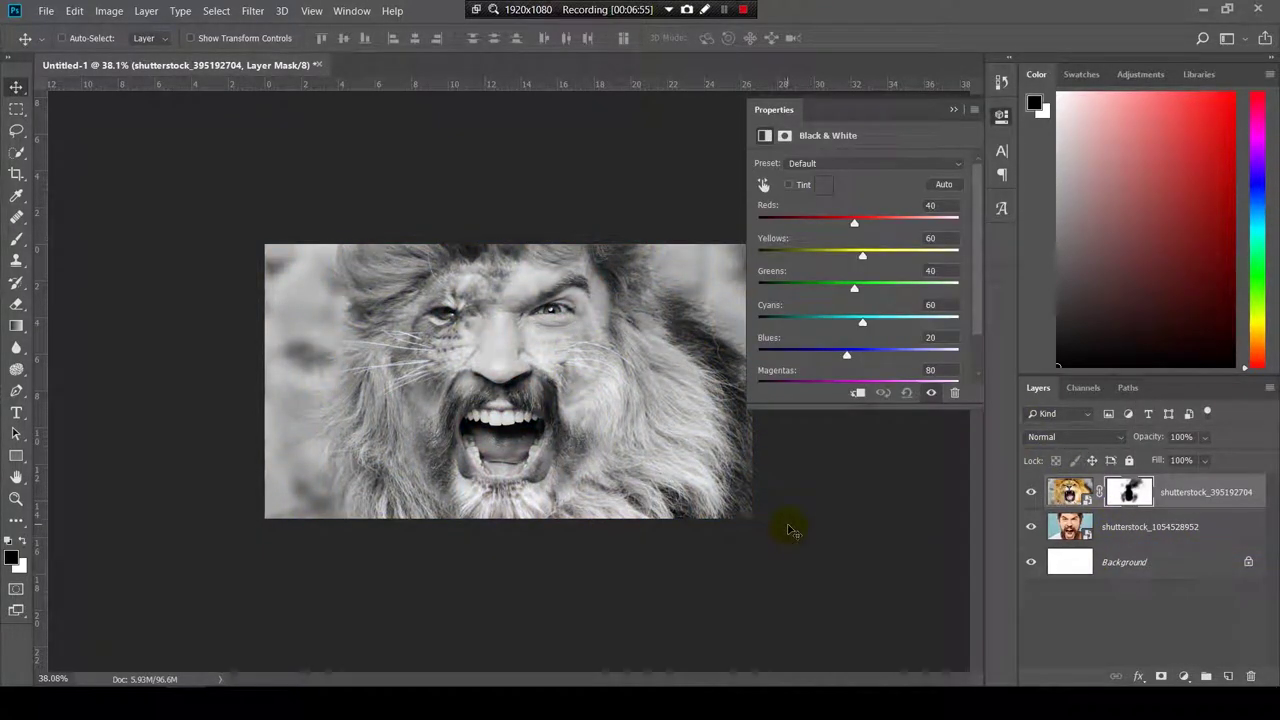
pyautogui.scroll(2, 545, 370)
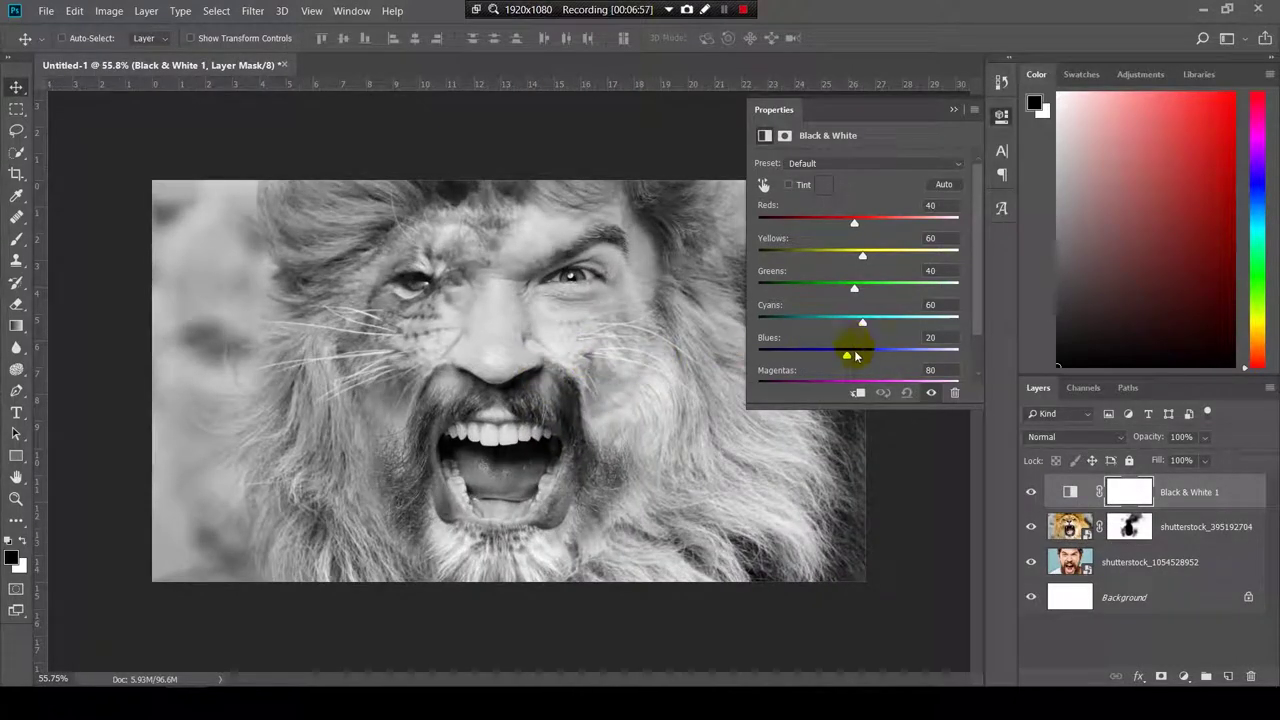
pyautogui.moveTo(846, 357); pyautogui.dragTo(909, 322)
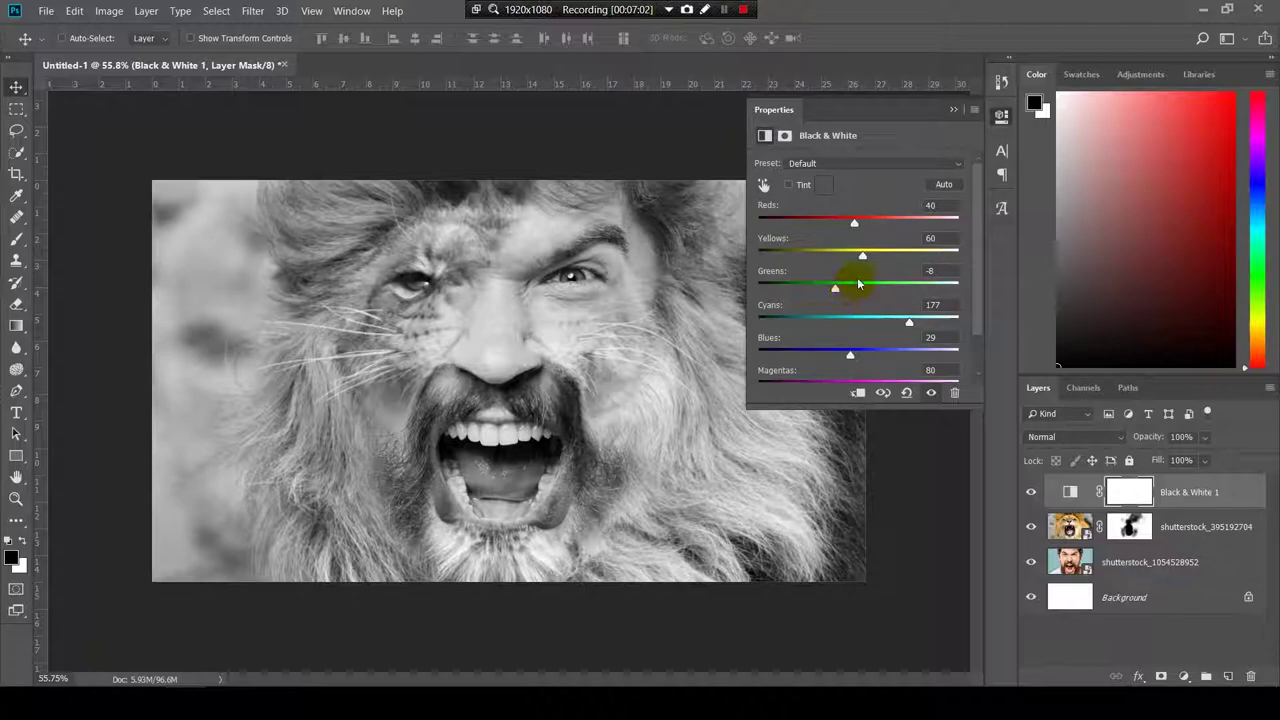
pyautogui.moveTo(858, 286); pyautogui.dragTo(871, 224)
# - Add a Curves adjustment layer above the Black & White one, with a gentle S-curve that slightly darkens the shadows and lifts the highlights
pyautogui.click(1184, 677)
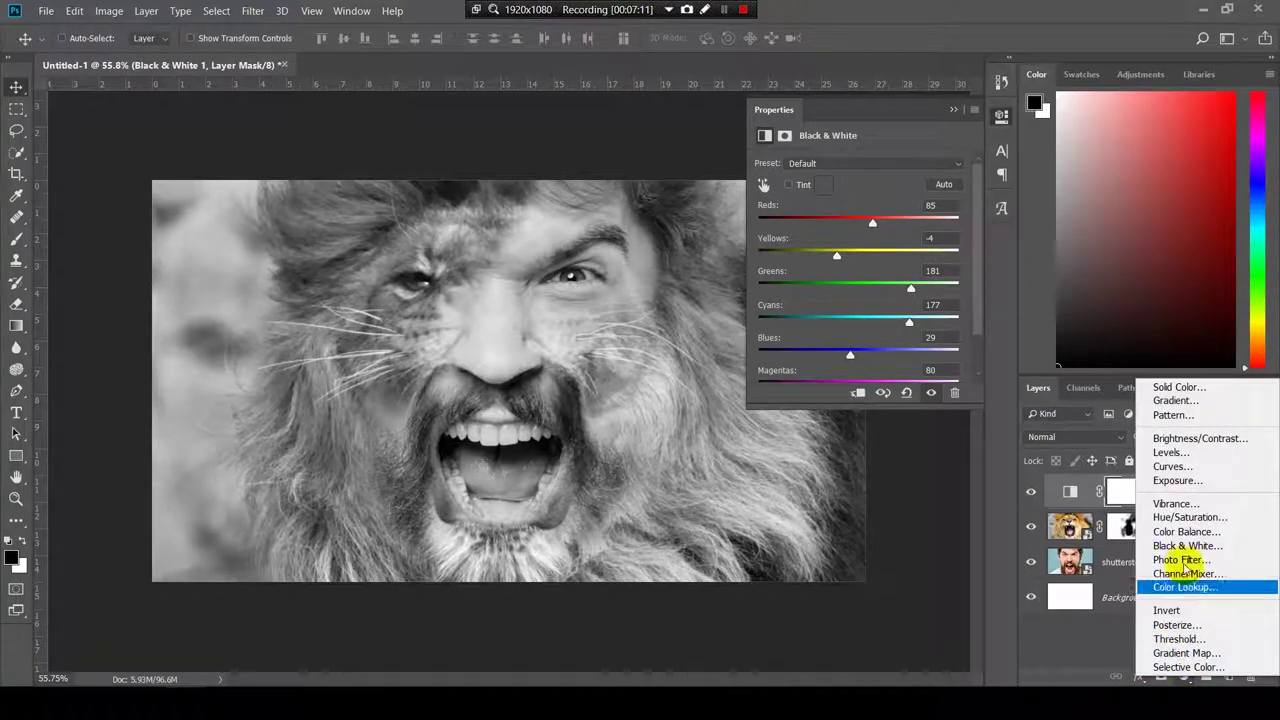
pyautogui.click(1172, 466)
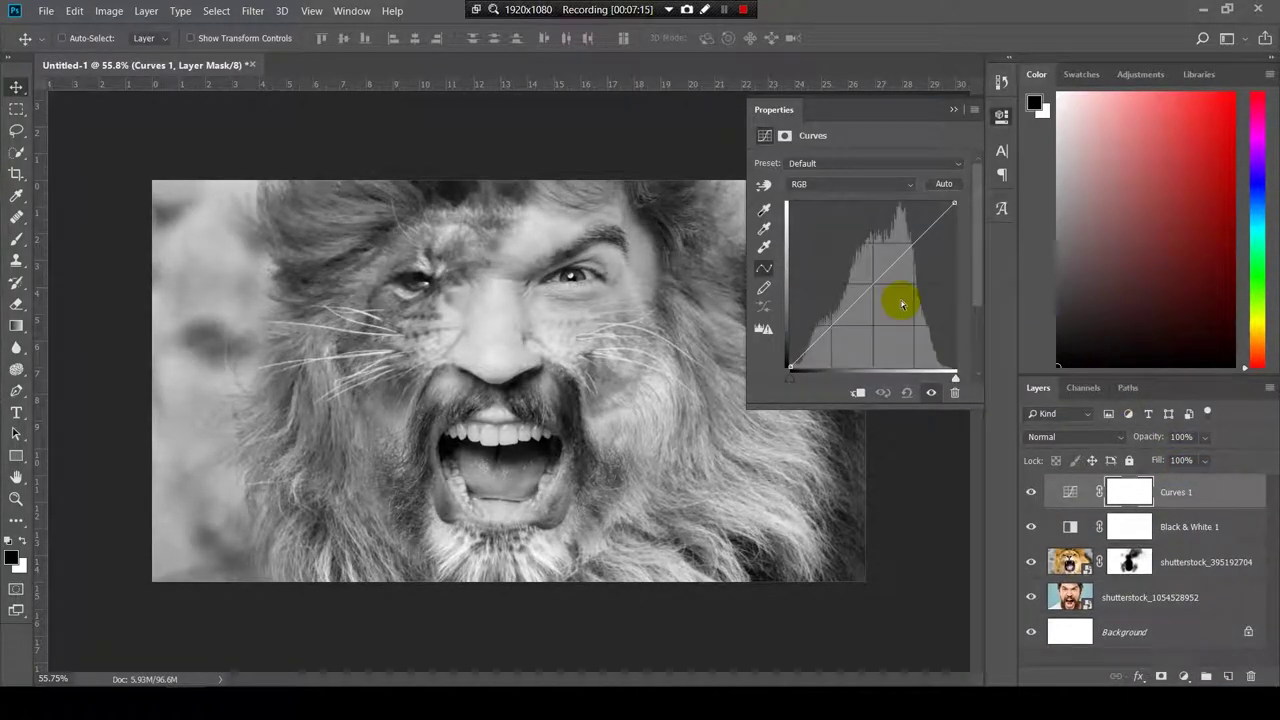
pyautogui.click(822, 337)
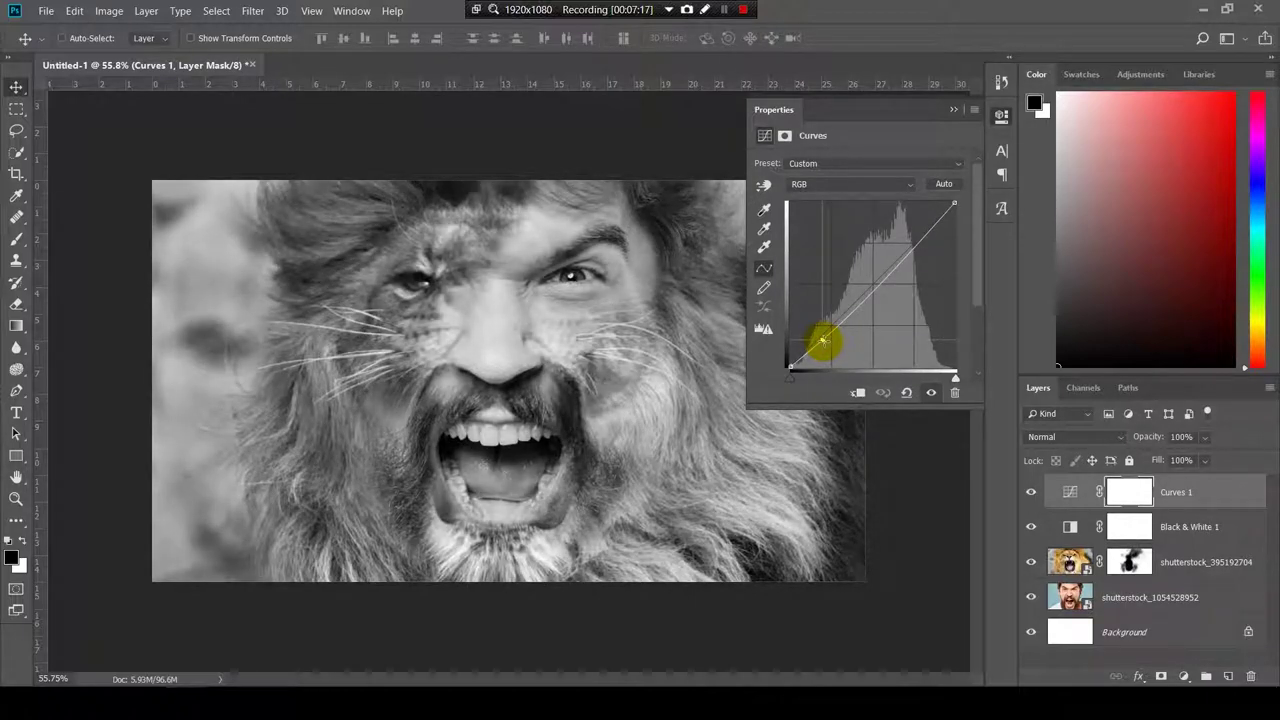
pyautogui.click(929, 228)
pyautogui.click(916, 240)
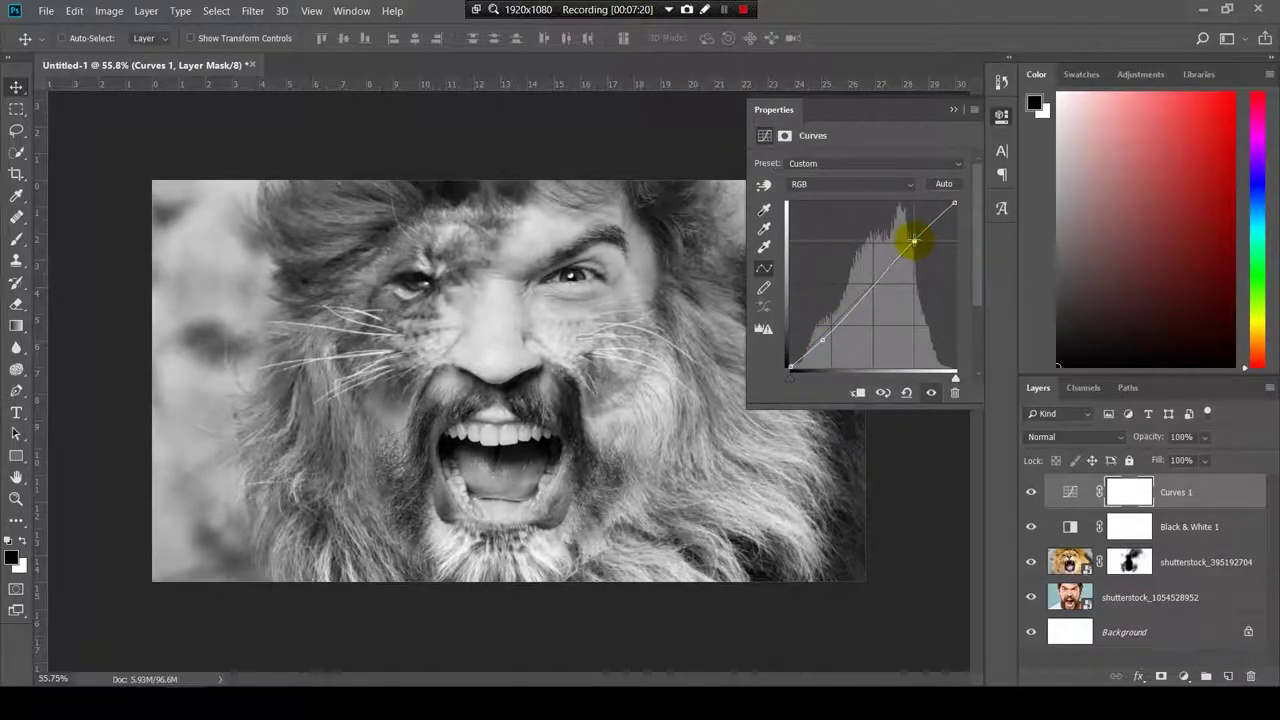
pyautogui.click(955, 111)
pyautogui.scroll(2, 560, 408)
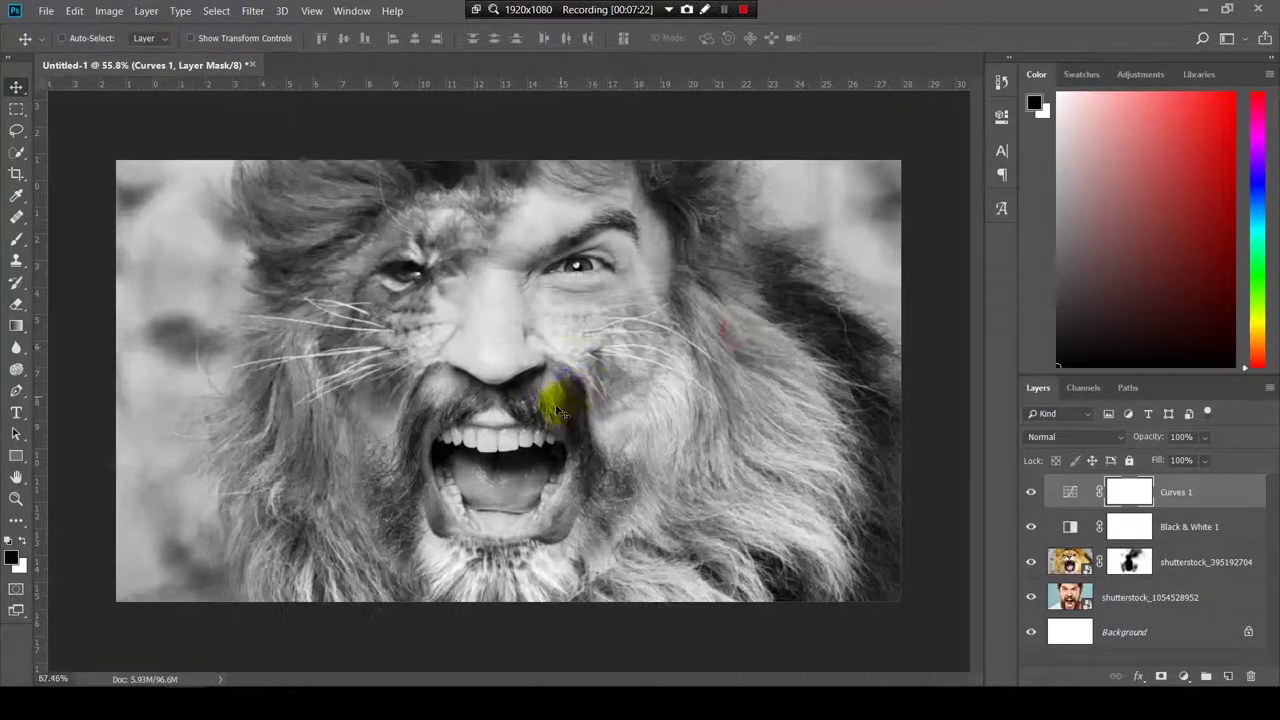
pyautogui.scroll(3, 560, 413)
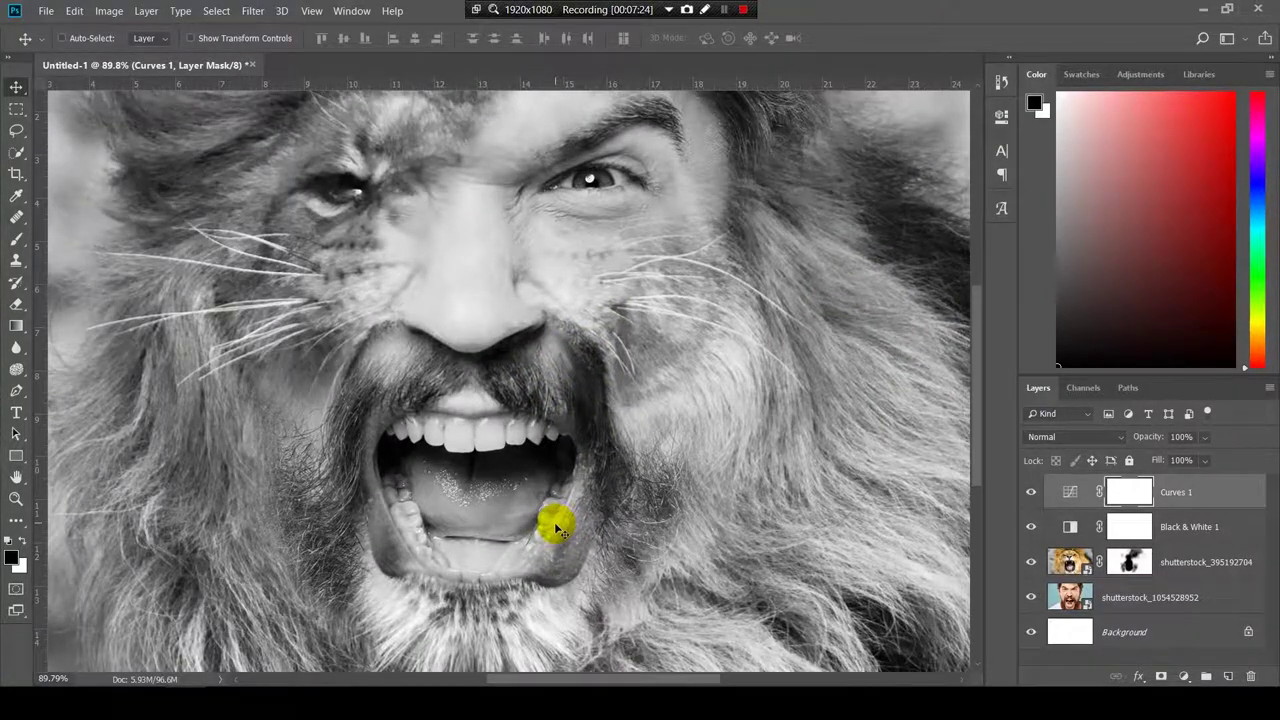
pyautogui.scroll(-3, 554, 522)
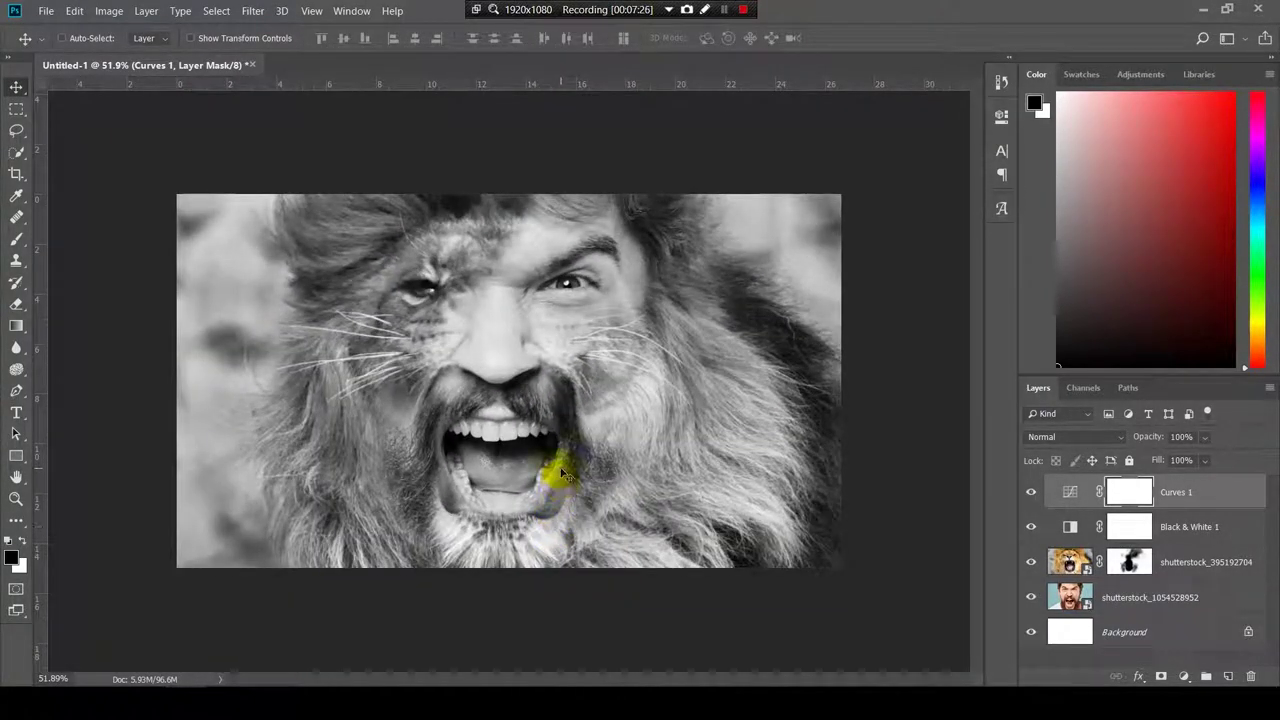